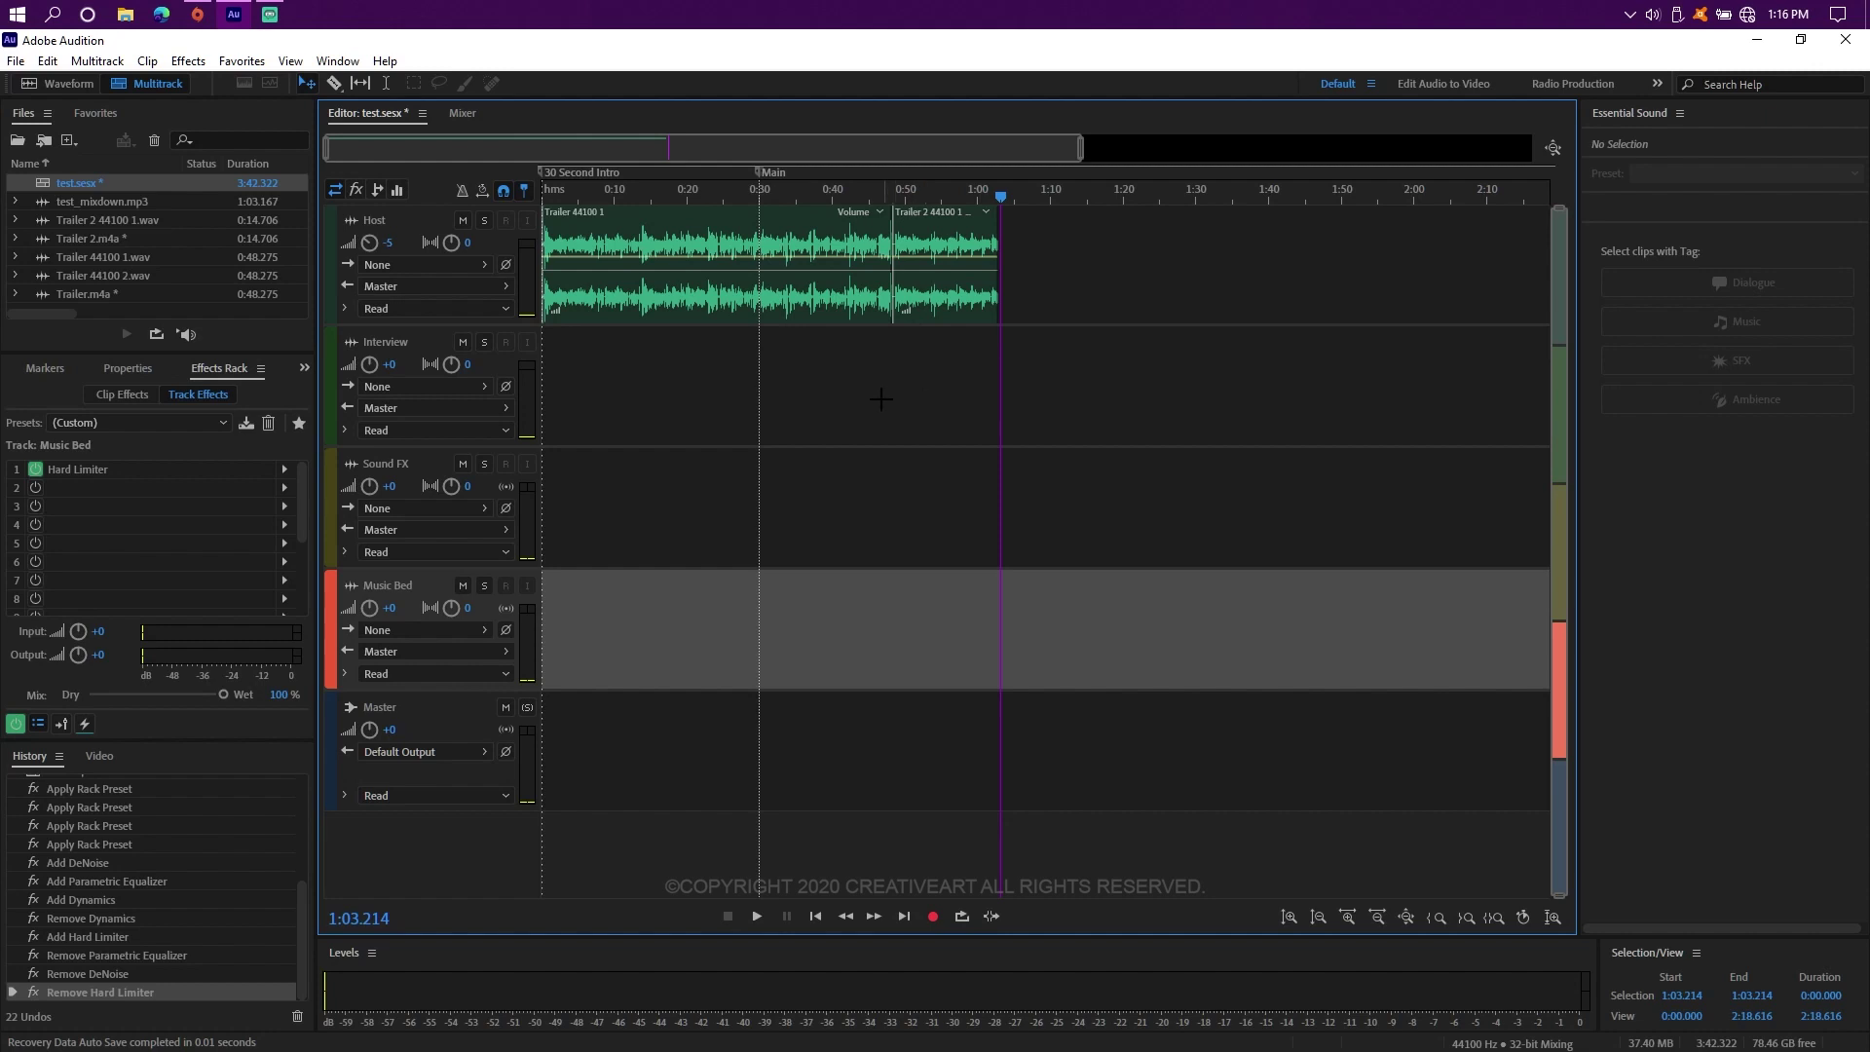
Select the Interview track and compare the Clip Effects and Track Effects views of its effects rack
{"action": "left_click", "coordinate": [748, 422]}
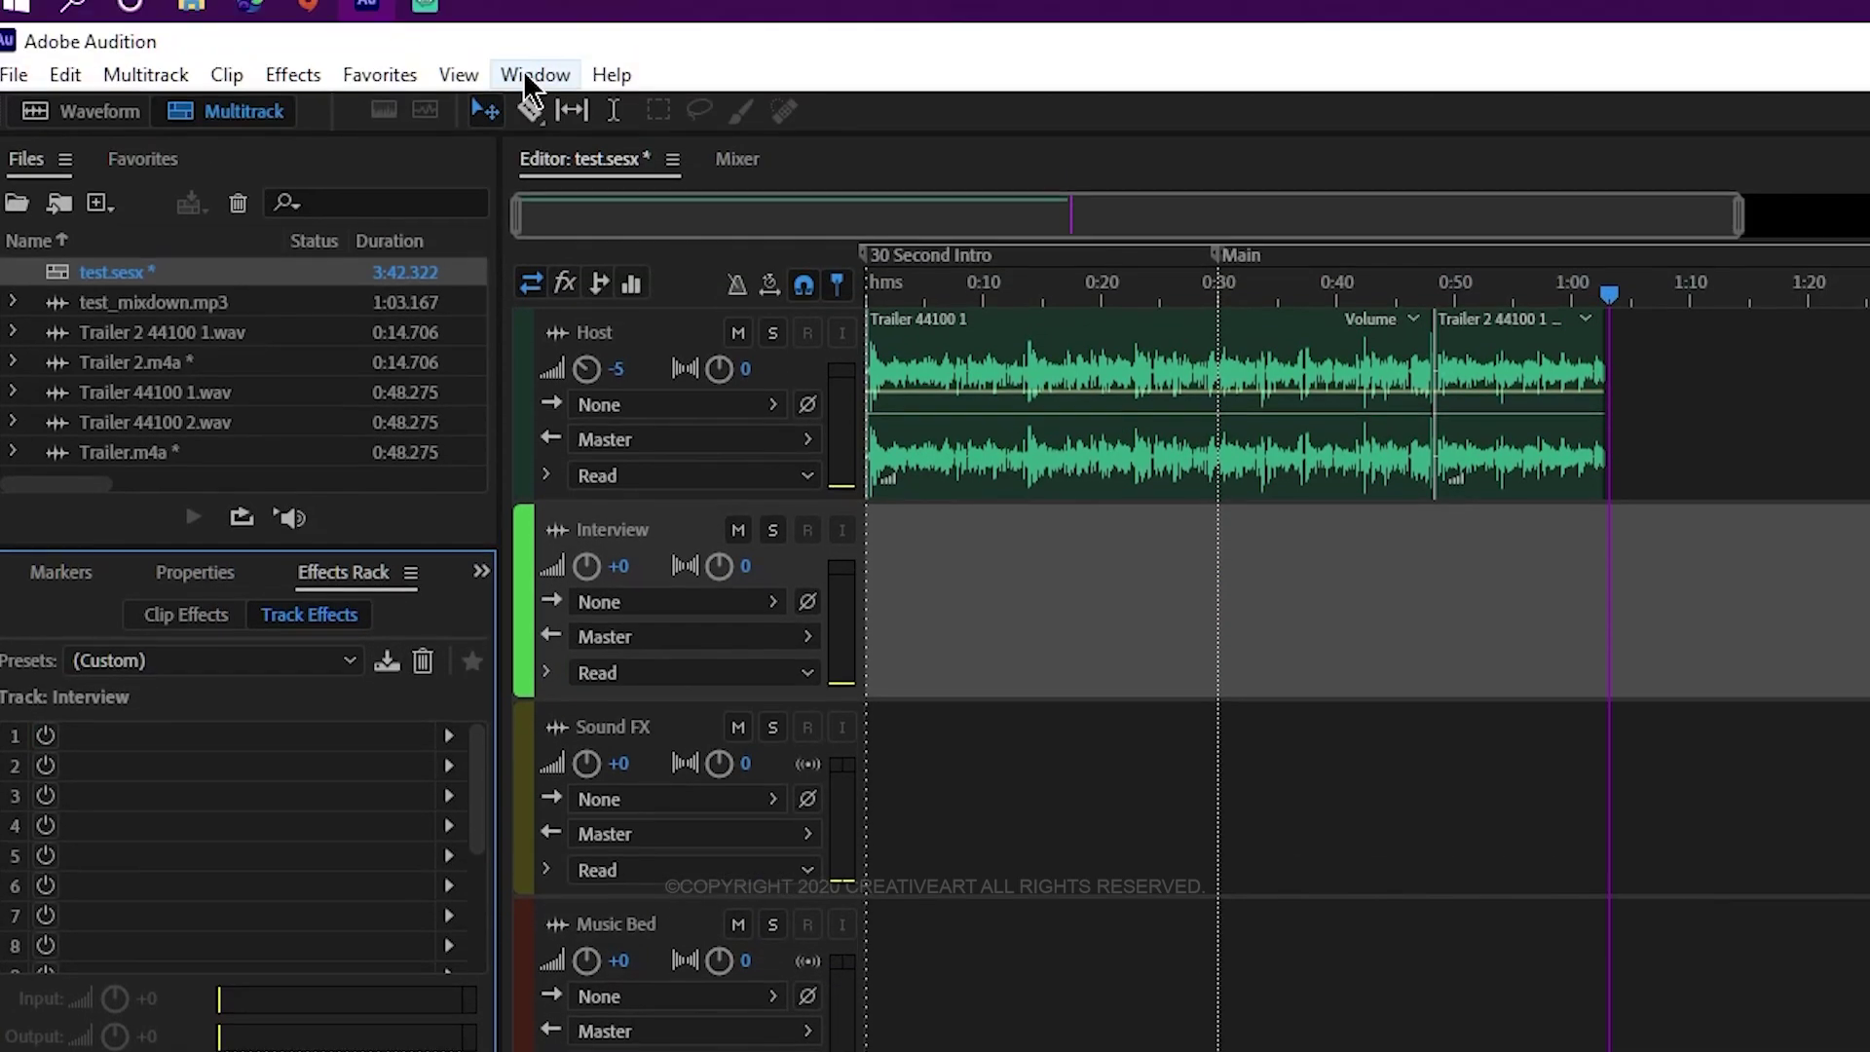
{"action": "left_click", "coordinate": [541, 80]}
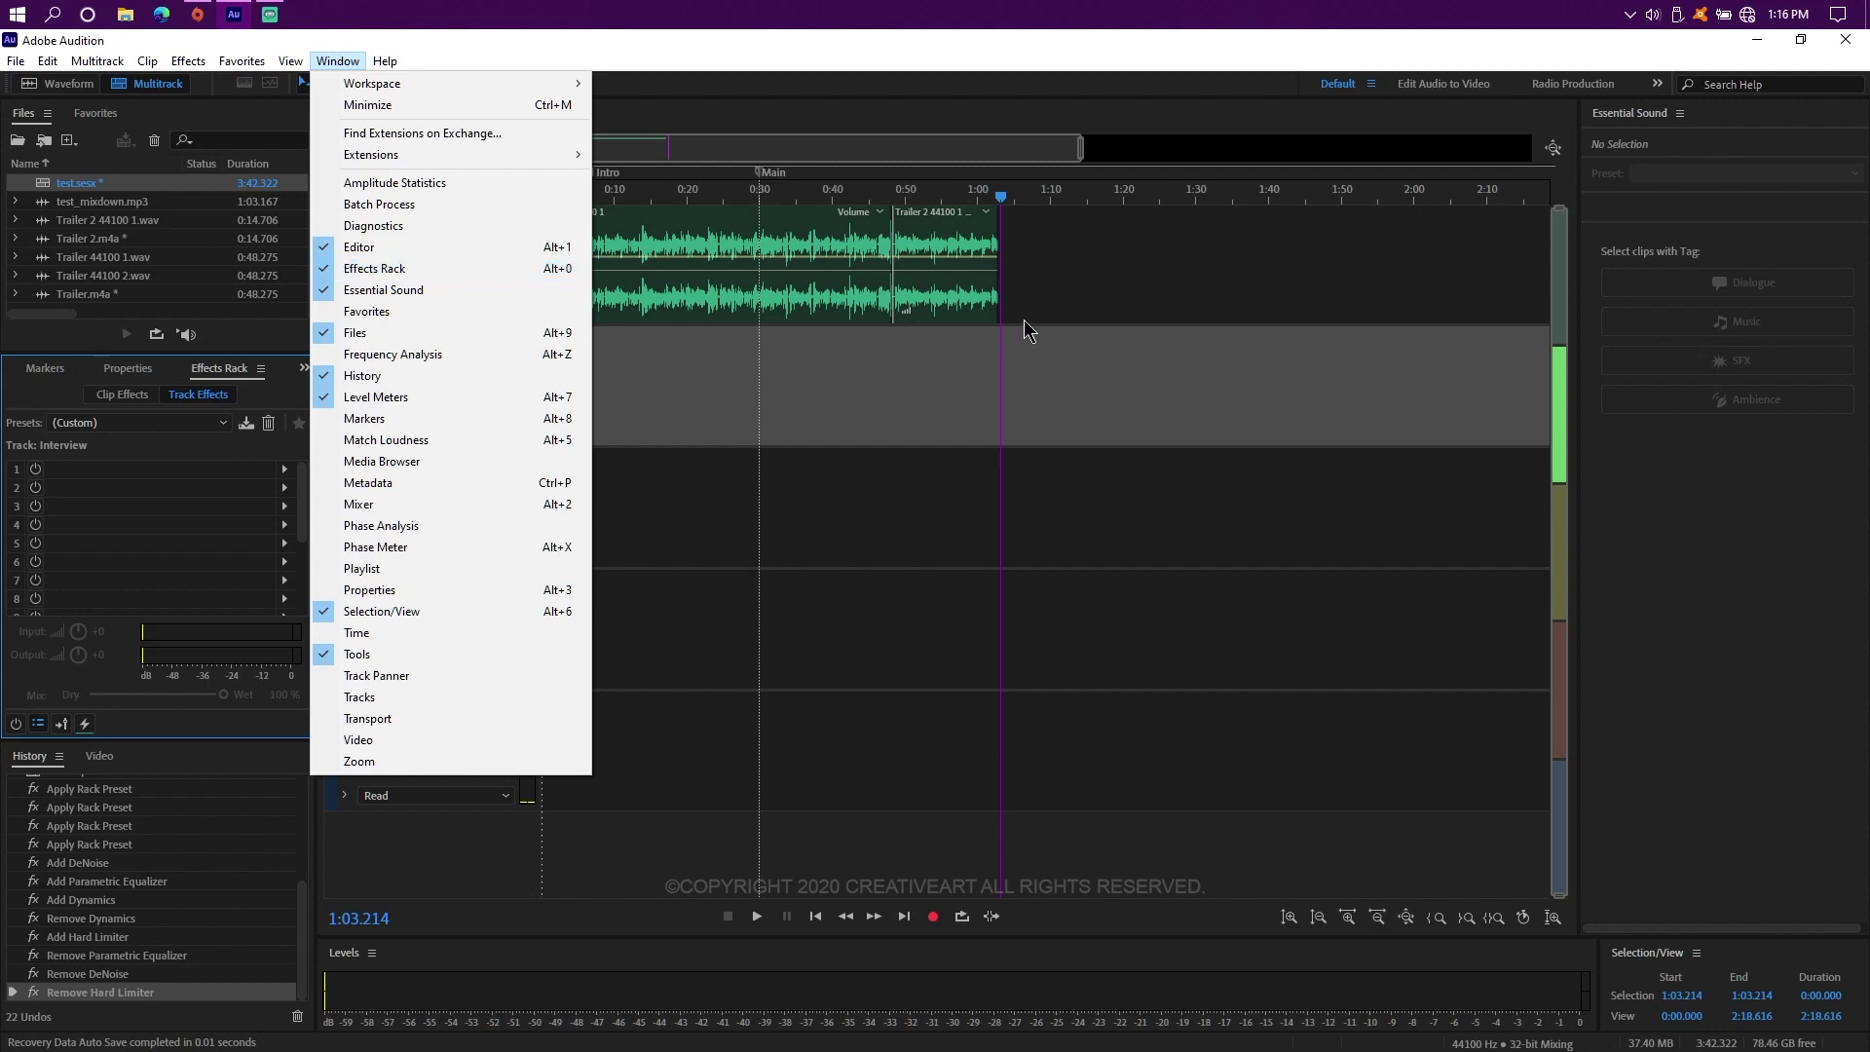
{"action": "left_click", "coordinate": [1061, 280]}
{"action": "left_click", "coordinate": [587, 336]}
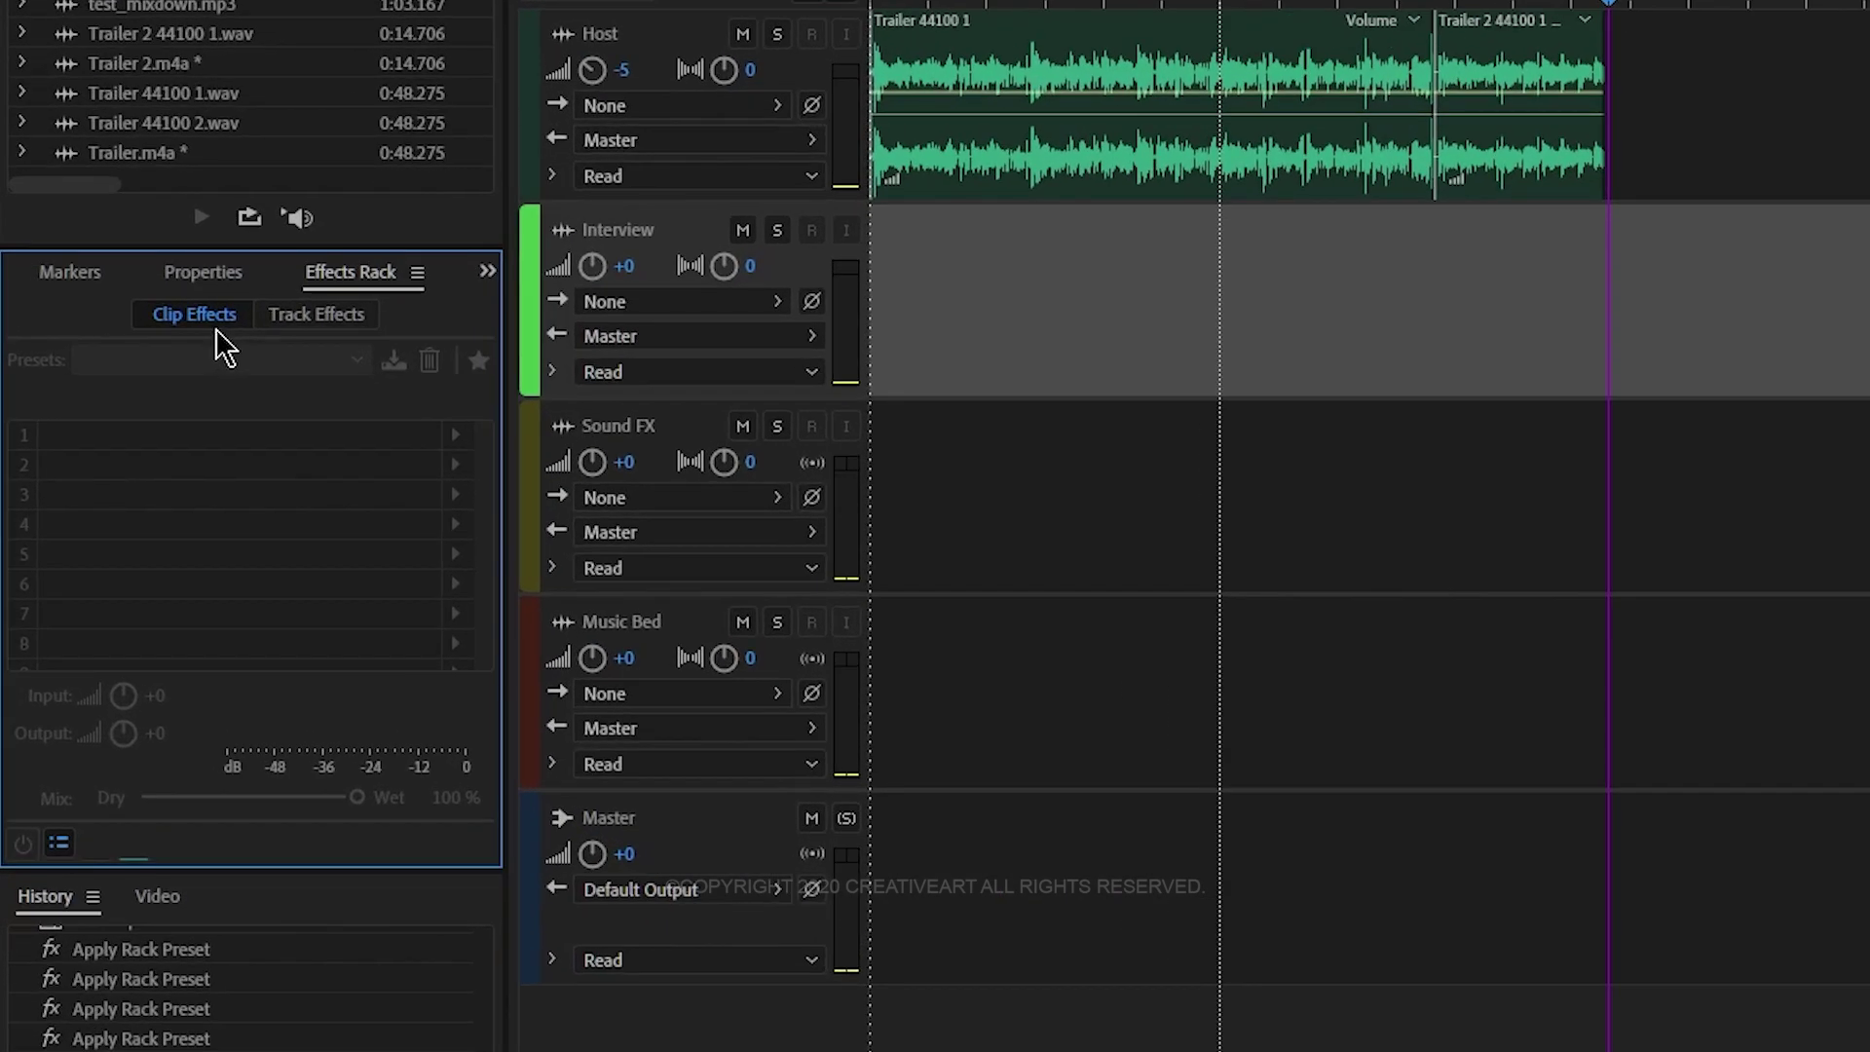
{"action": "left_click", "coordinate": [308, 316]}
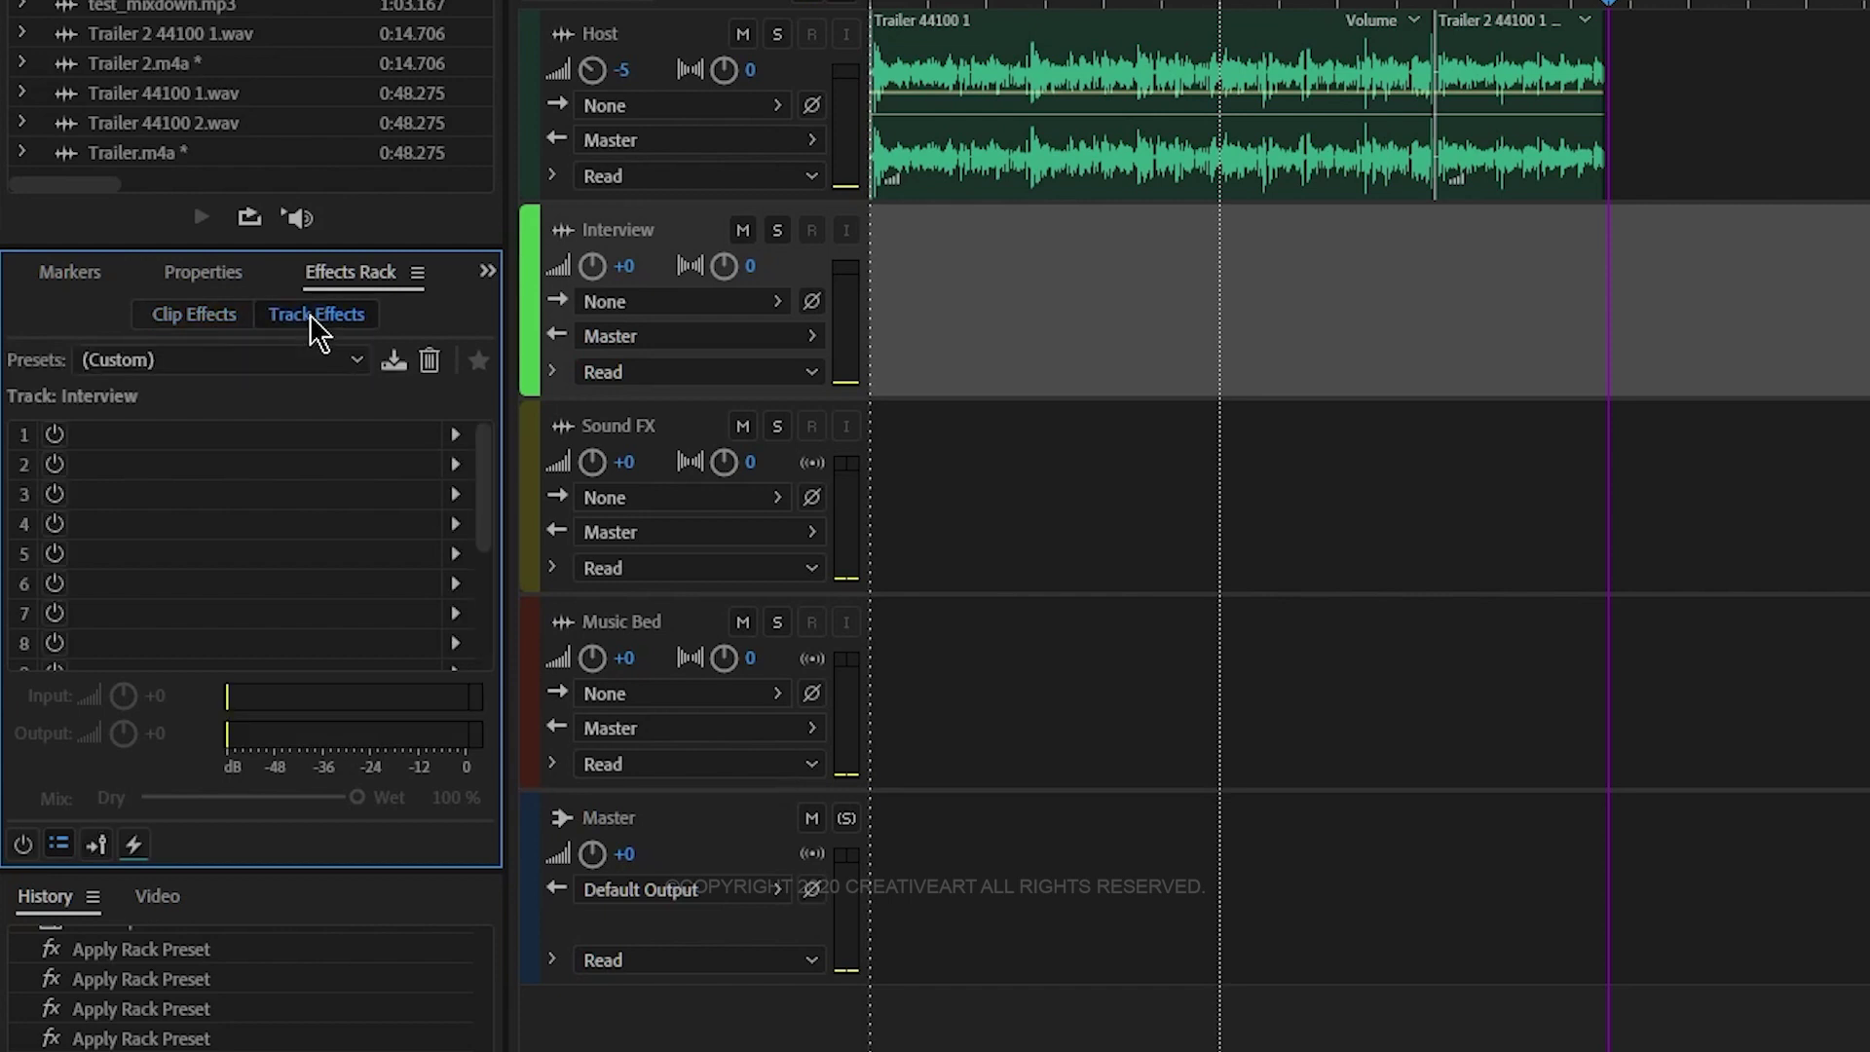
{"action": "left_click", "coordinate": [226, 329]}
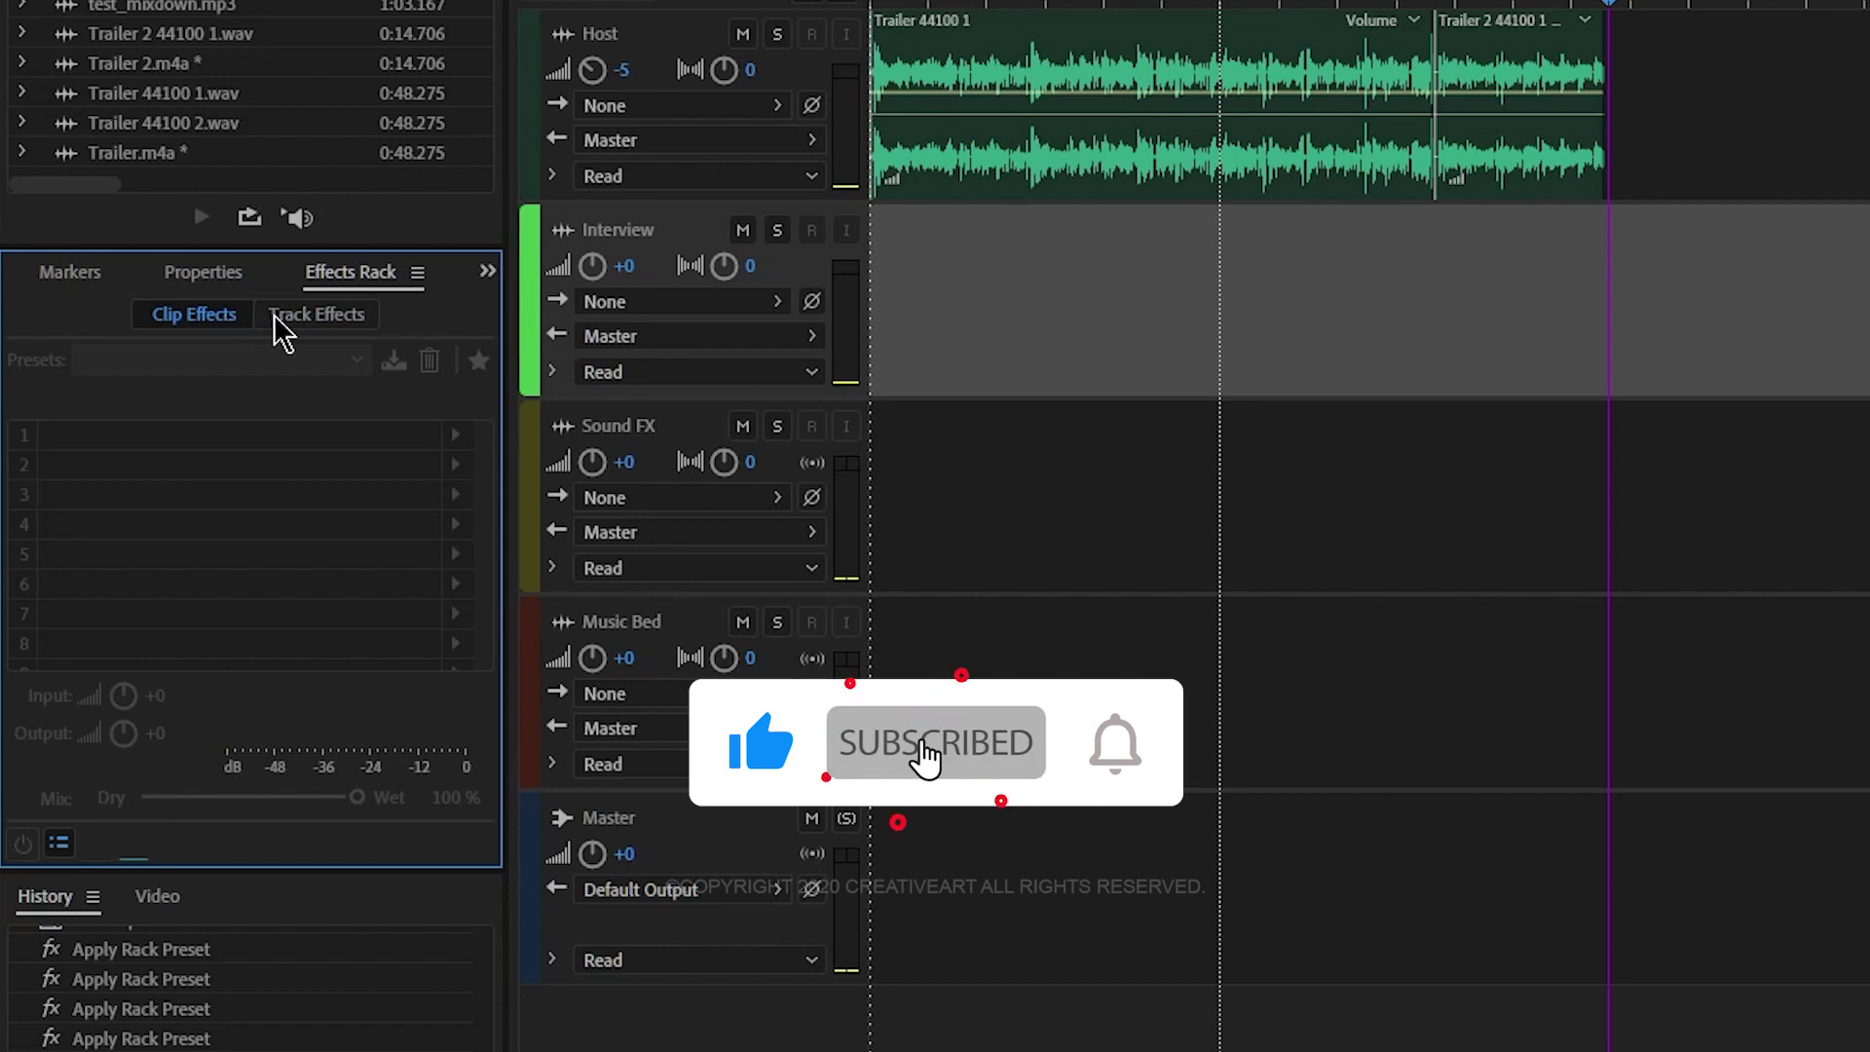
Move the Trailer 2 44100 1 clip on the Host track so that it starts at the playhead, about 1:03
{"action": "left_click", "coordinate": [1092, 192]}
{"action": "left_click_drag", "start_coordinate": [1014, 259], "coordinate": [1674, 159]}
{"action": "left_click", "coordinate": [1632, 172]}
{"action": "left_click", "coordinate": [1537, 185]}
{"action": "left_click_drag", "start_coordinate": [1537, 185], "coordinate": [1712, 194]}
{"action": "left_click", "coordinate": [1552, 267]}
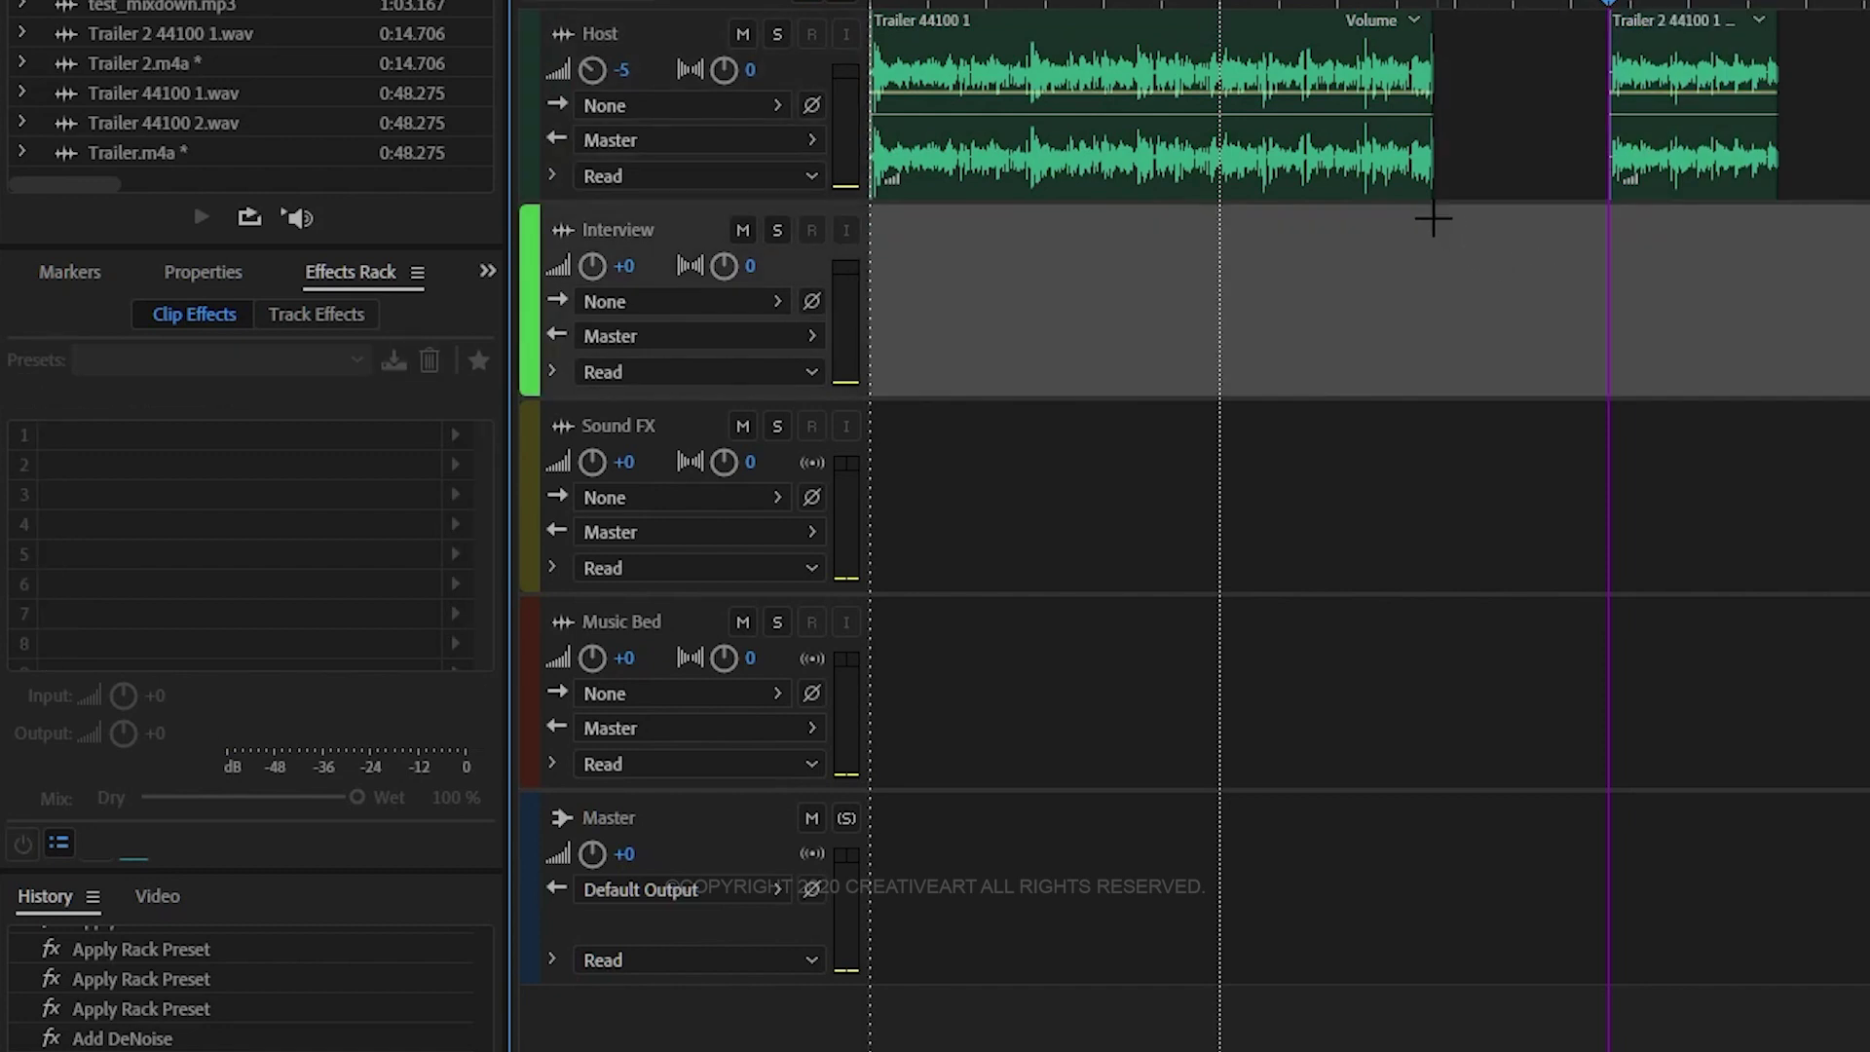
Select the two Host clips in turn and compare their clip effects with the Host track's effects
{"action": "left_click", "coordinate": [1392, 180]}
{"action": "left_click_drag", "start_coordinate": [1088, 452], "coordinate": [1428, 316]}
{"action": "left_click_drag", "start_coordinate": [1165, 476], "coordinate": [1472, 292]}
{"action": "left_click_drag", "start_coordinate": [1617, 341], "coordinate": [1835, 246]}
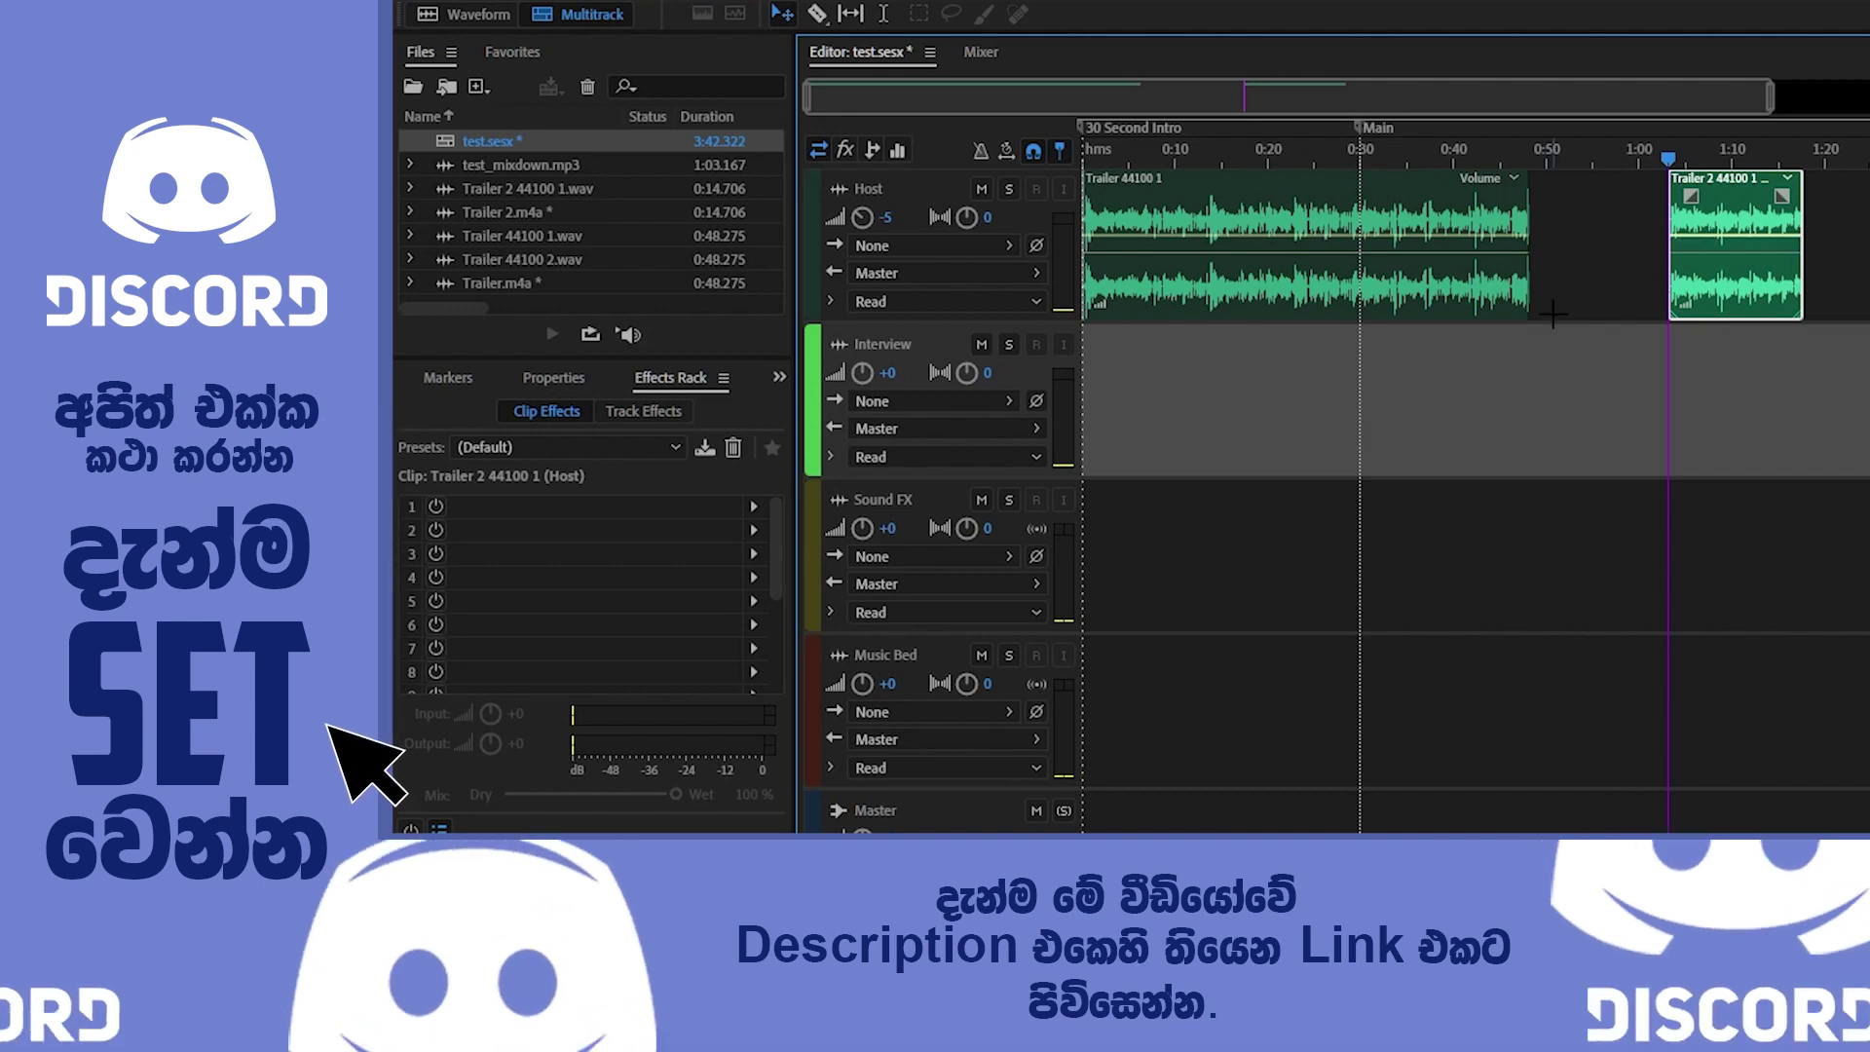
{"action": "left_click", "coordinate": [1492, 308]}
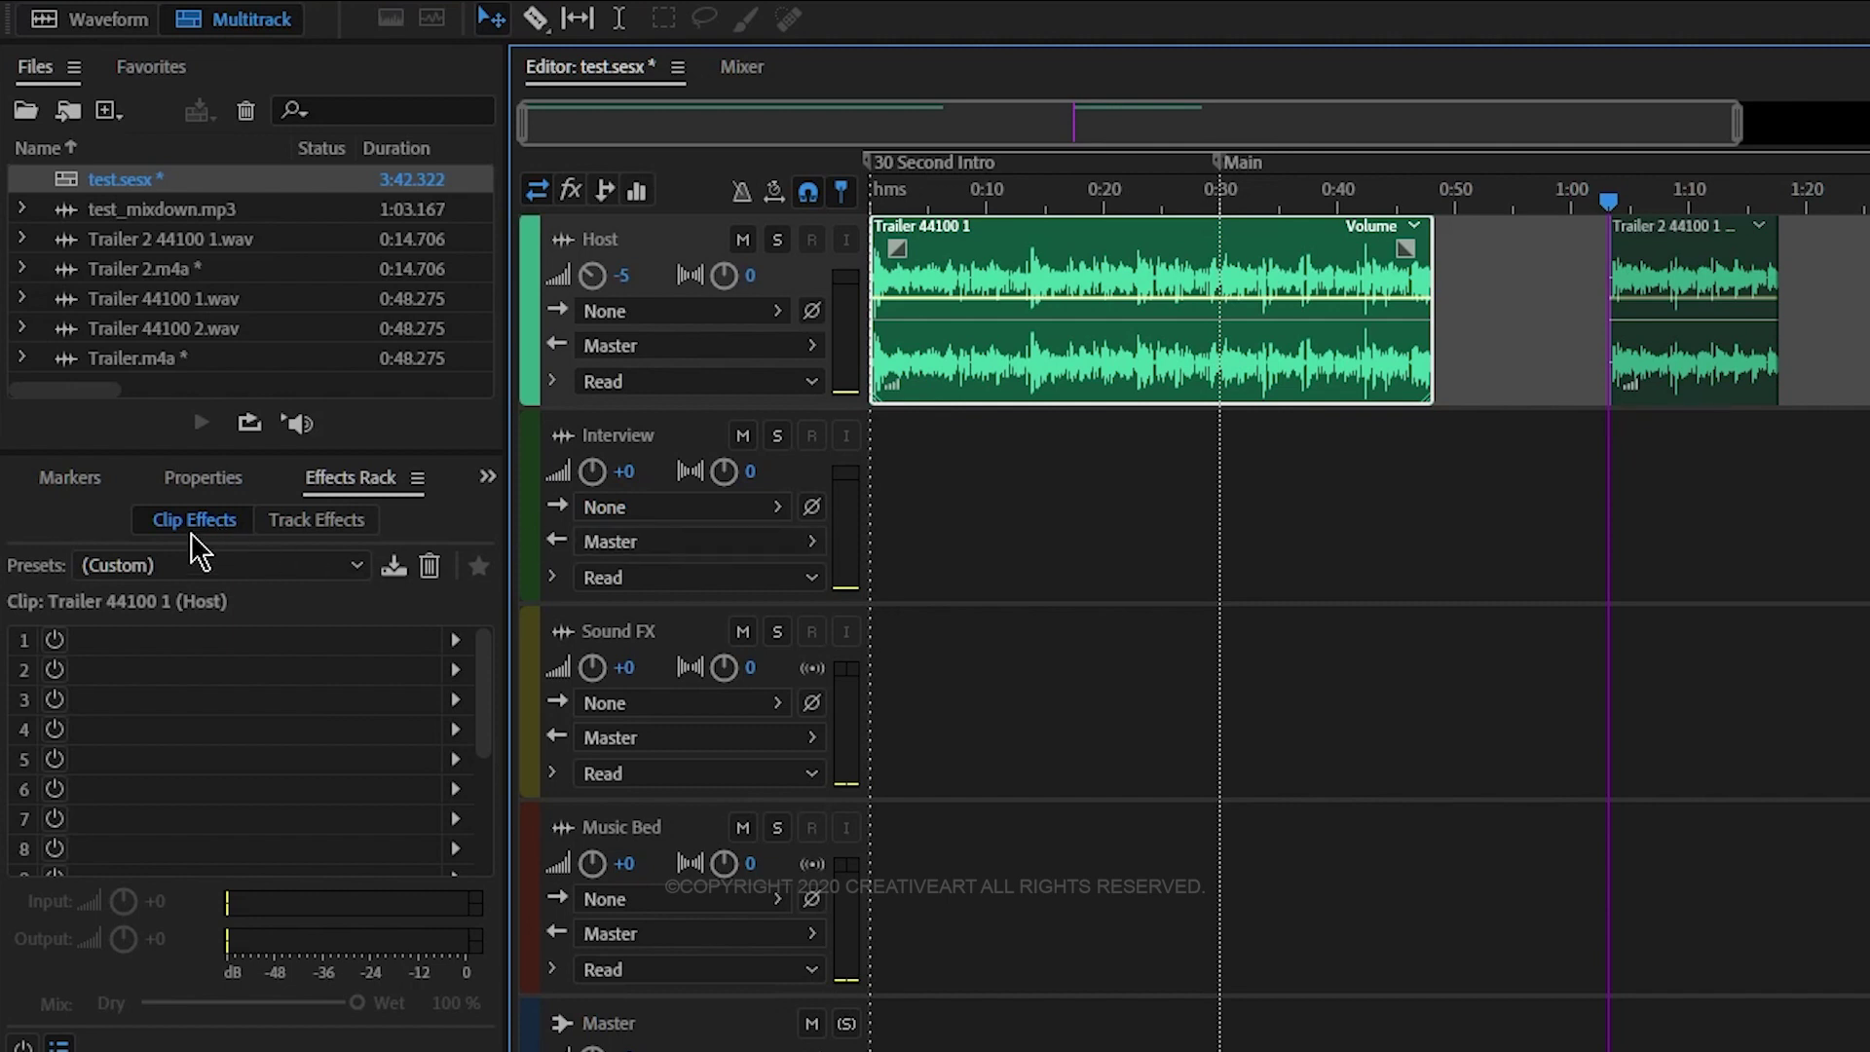
{"action": "left_click", "coordinate": [321, 526]}
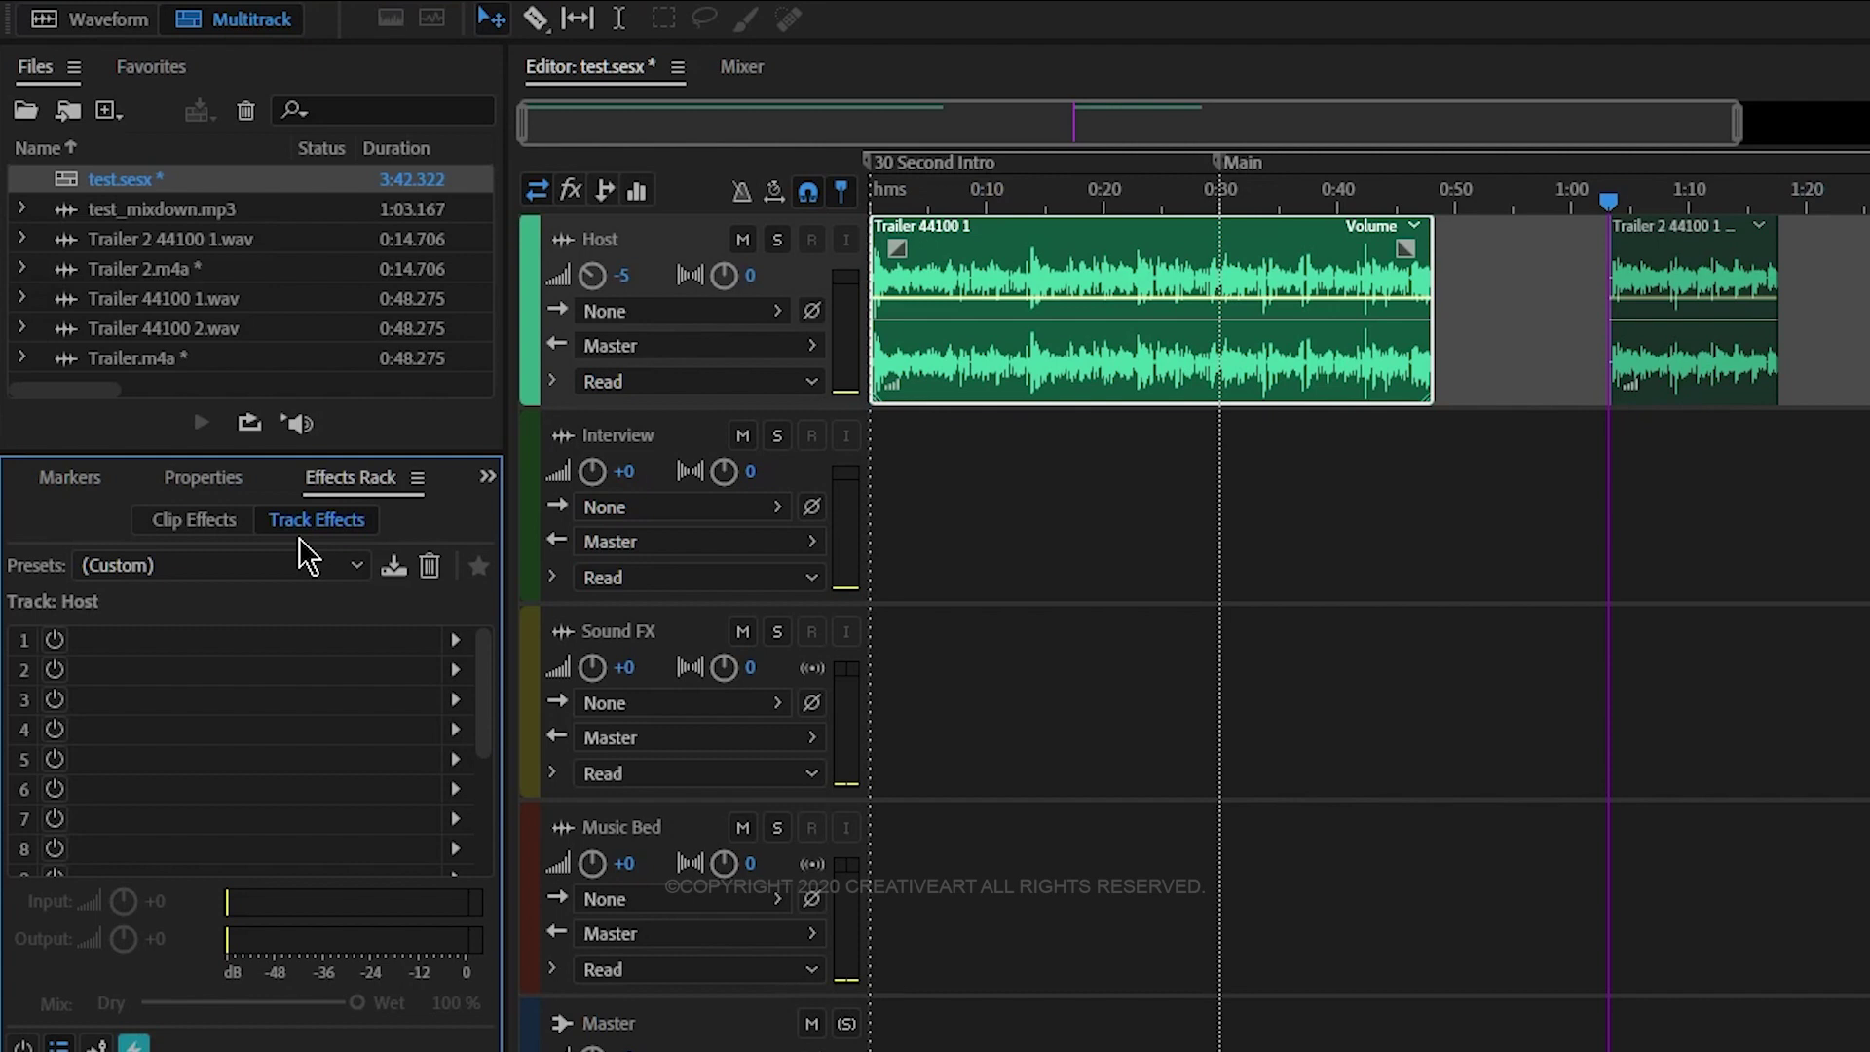
{"action": "left_click", "coordinate": [222, 526]}
{"action": "left_click", "coordinate": [321, 526]}
Check the track effects of the Interview and Host tracks, ending on the Clip Effects view
{"action": "left_click", "coordinate": [1764, 532]}
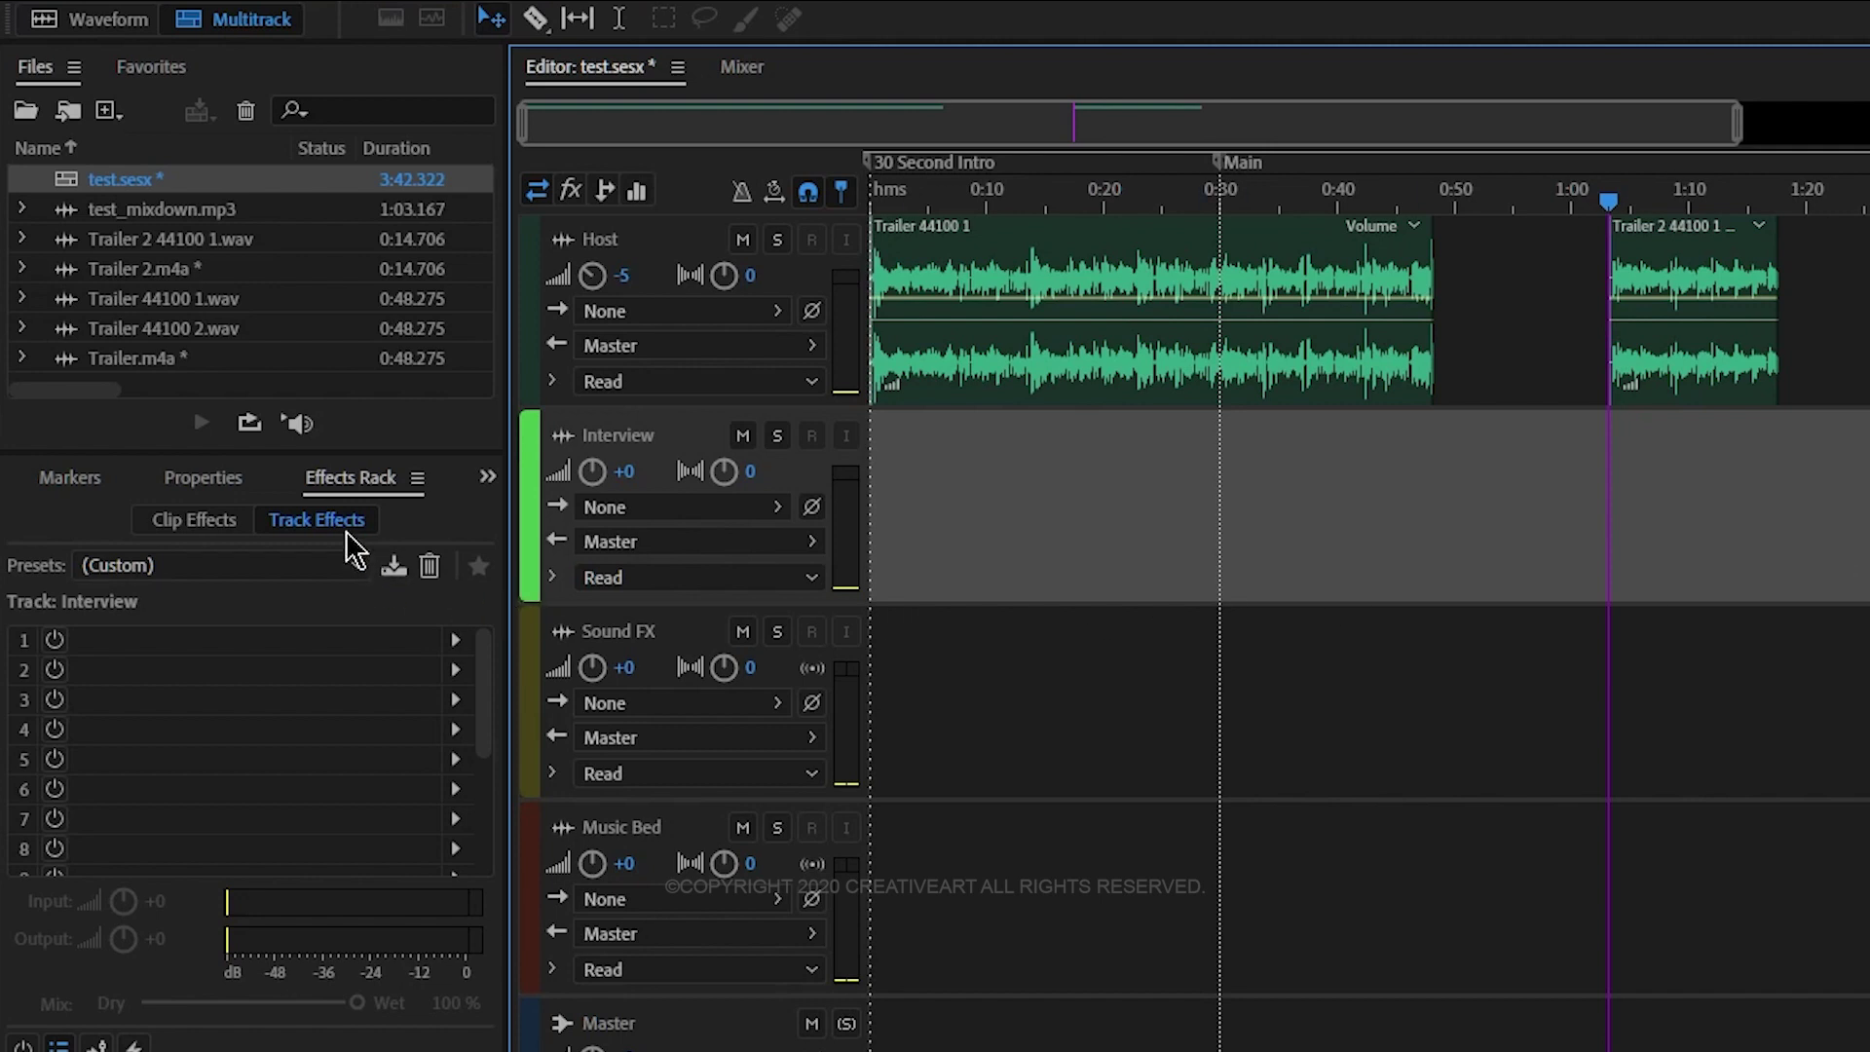
{"action": "left_click", "coordinate": [1379, 389]}
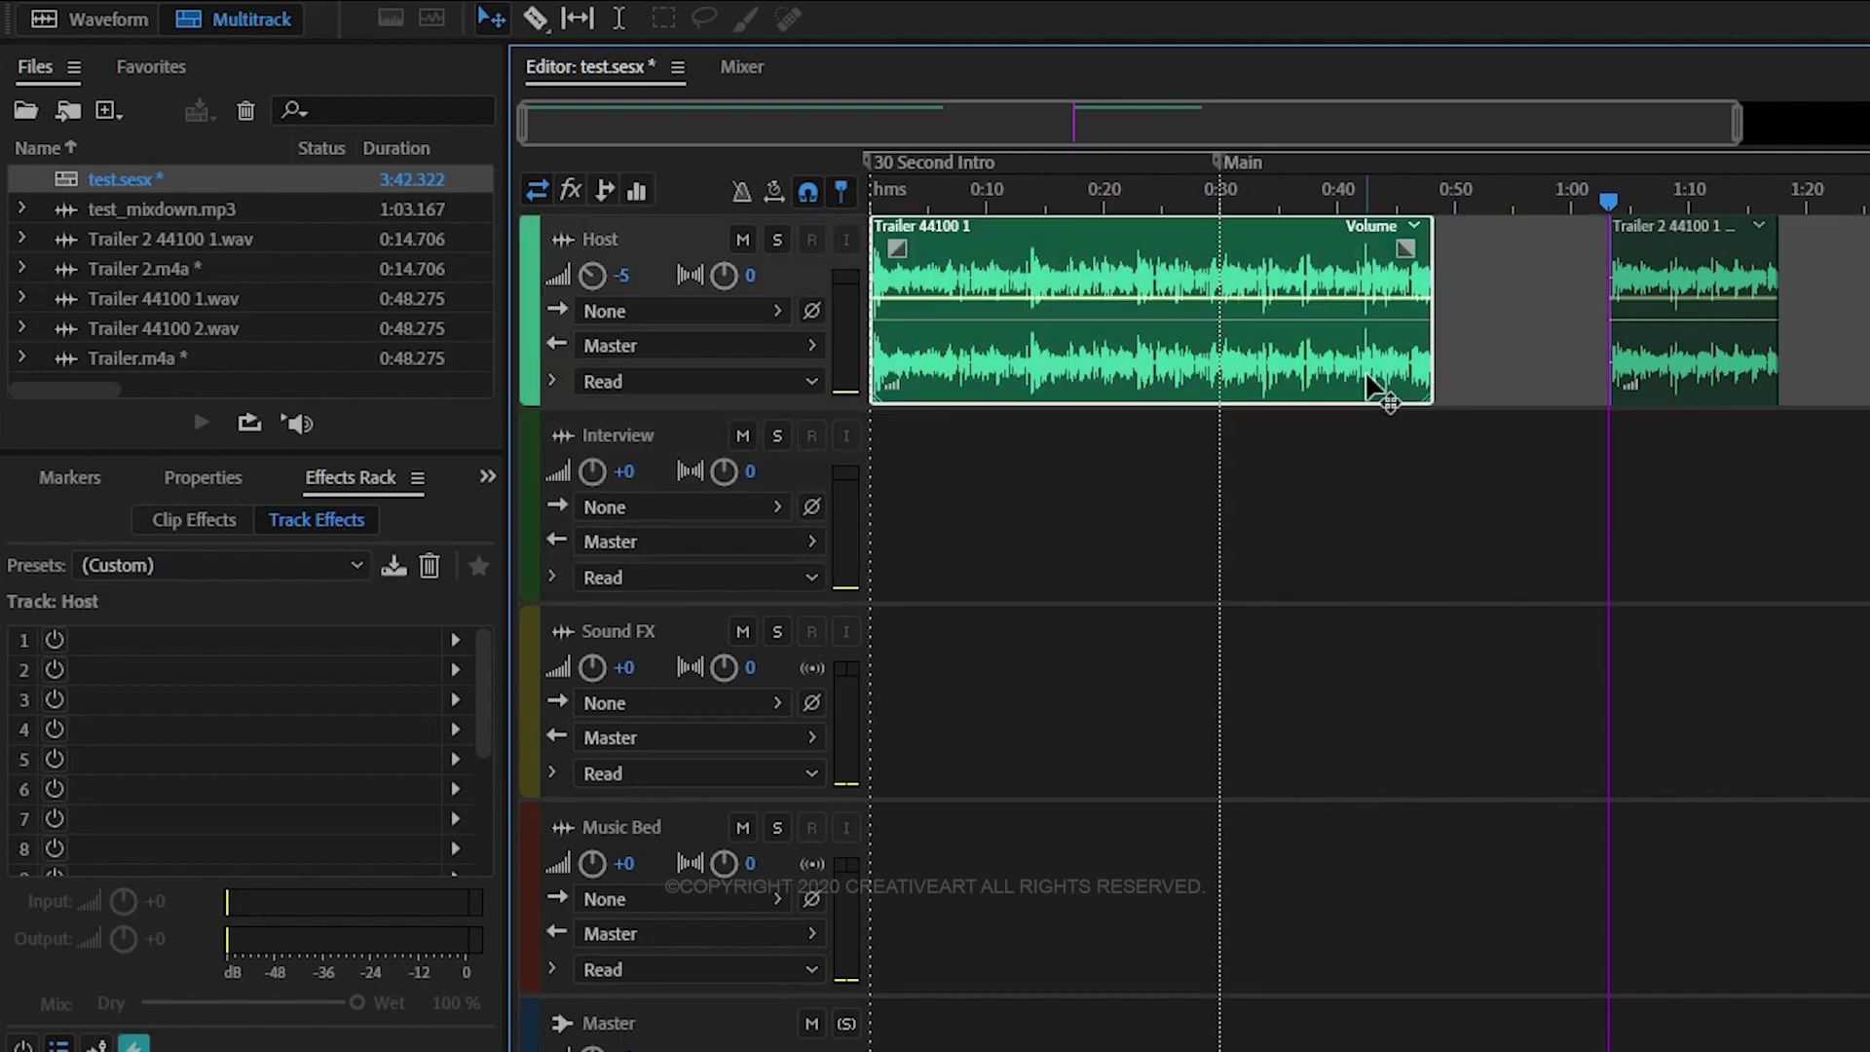
{"action": "left_click", "coordinate": [1608, 464]}
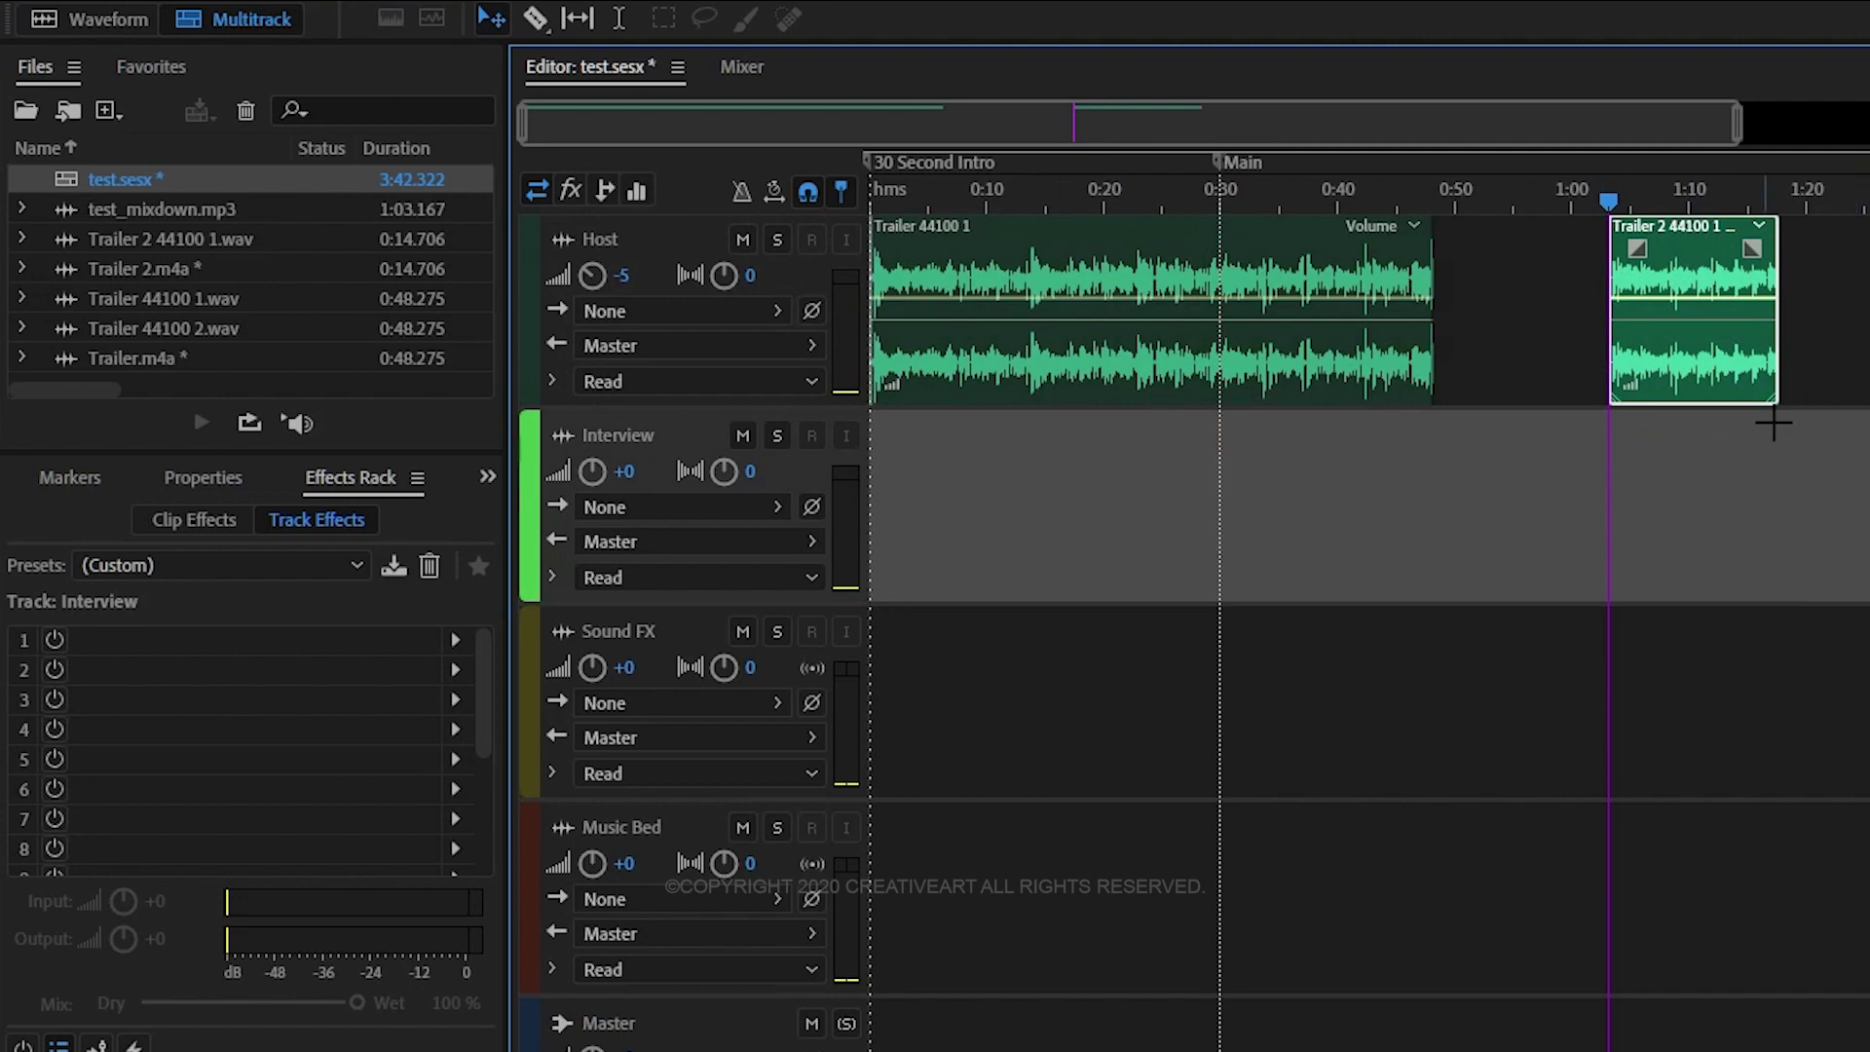
{"action": "left_click", "coordinate": [1858, 376]}
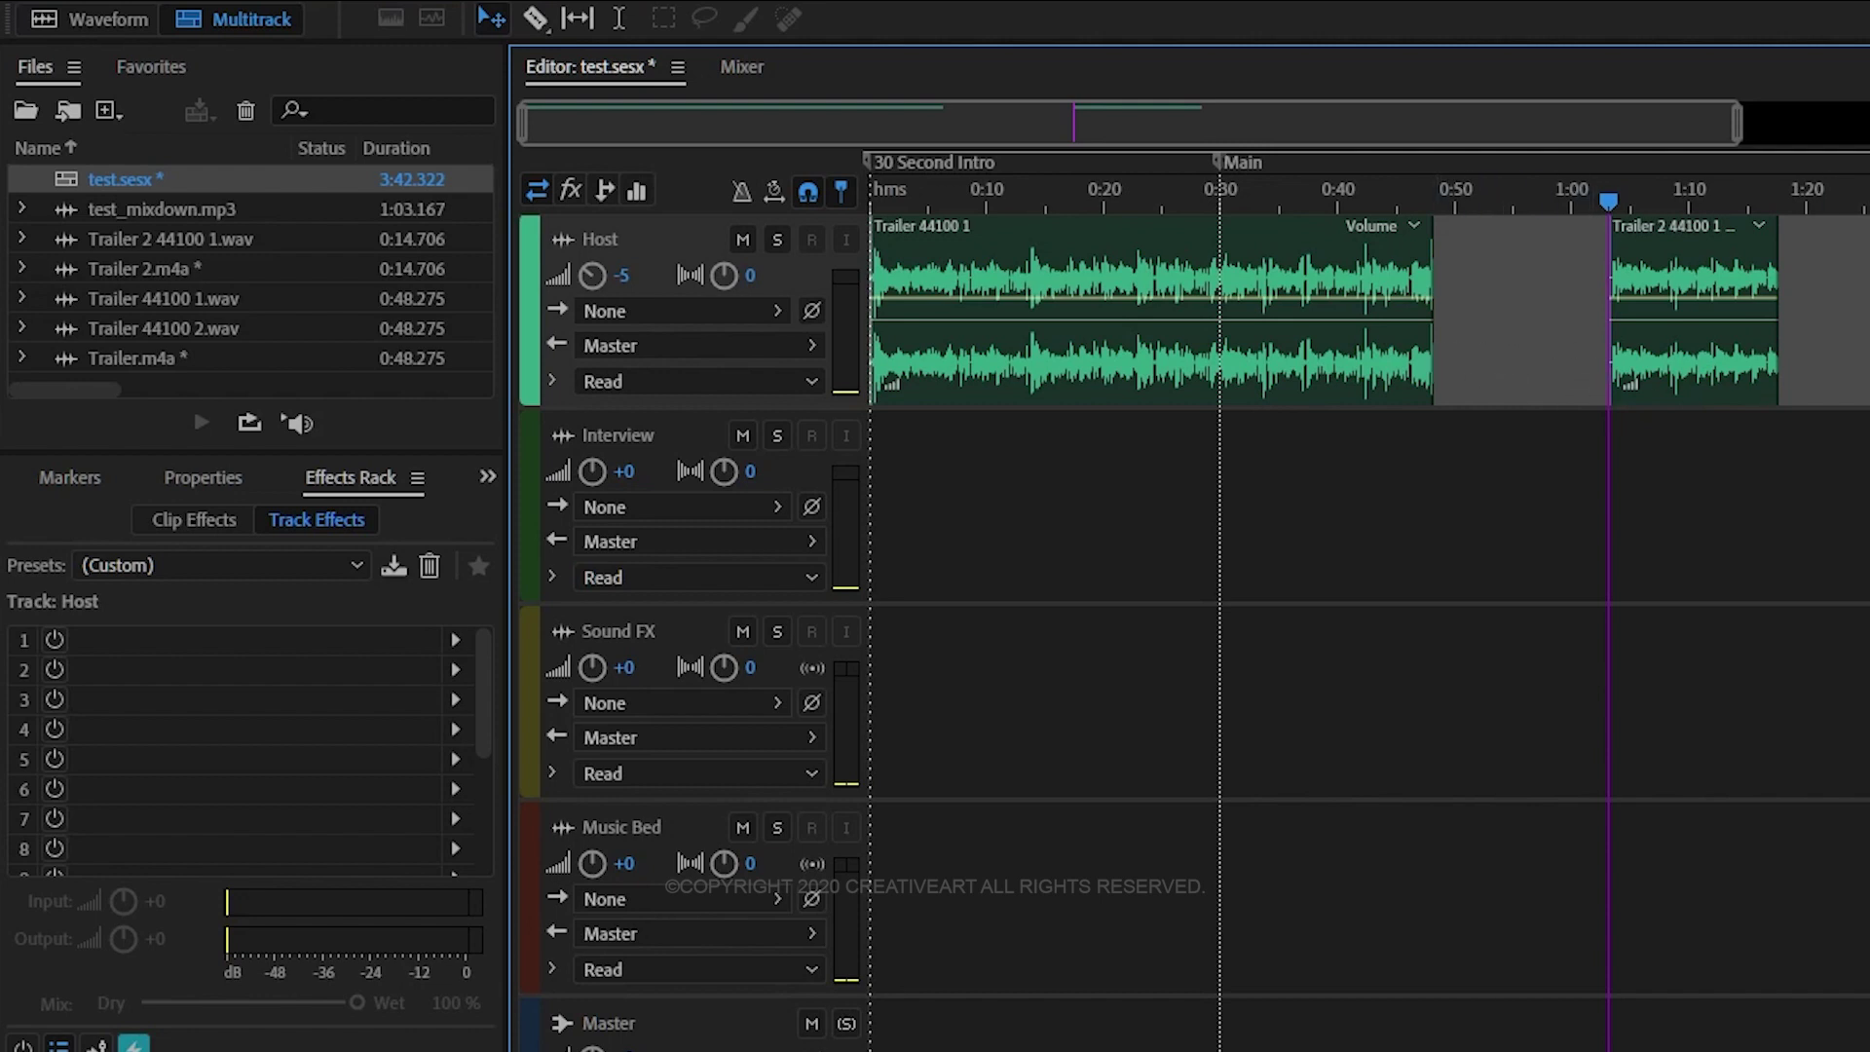
{"action": "left_click", "coordinate": [220, 525]}
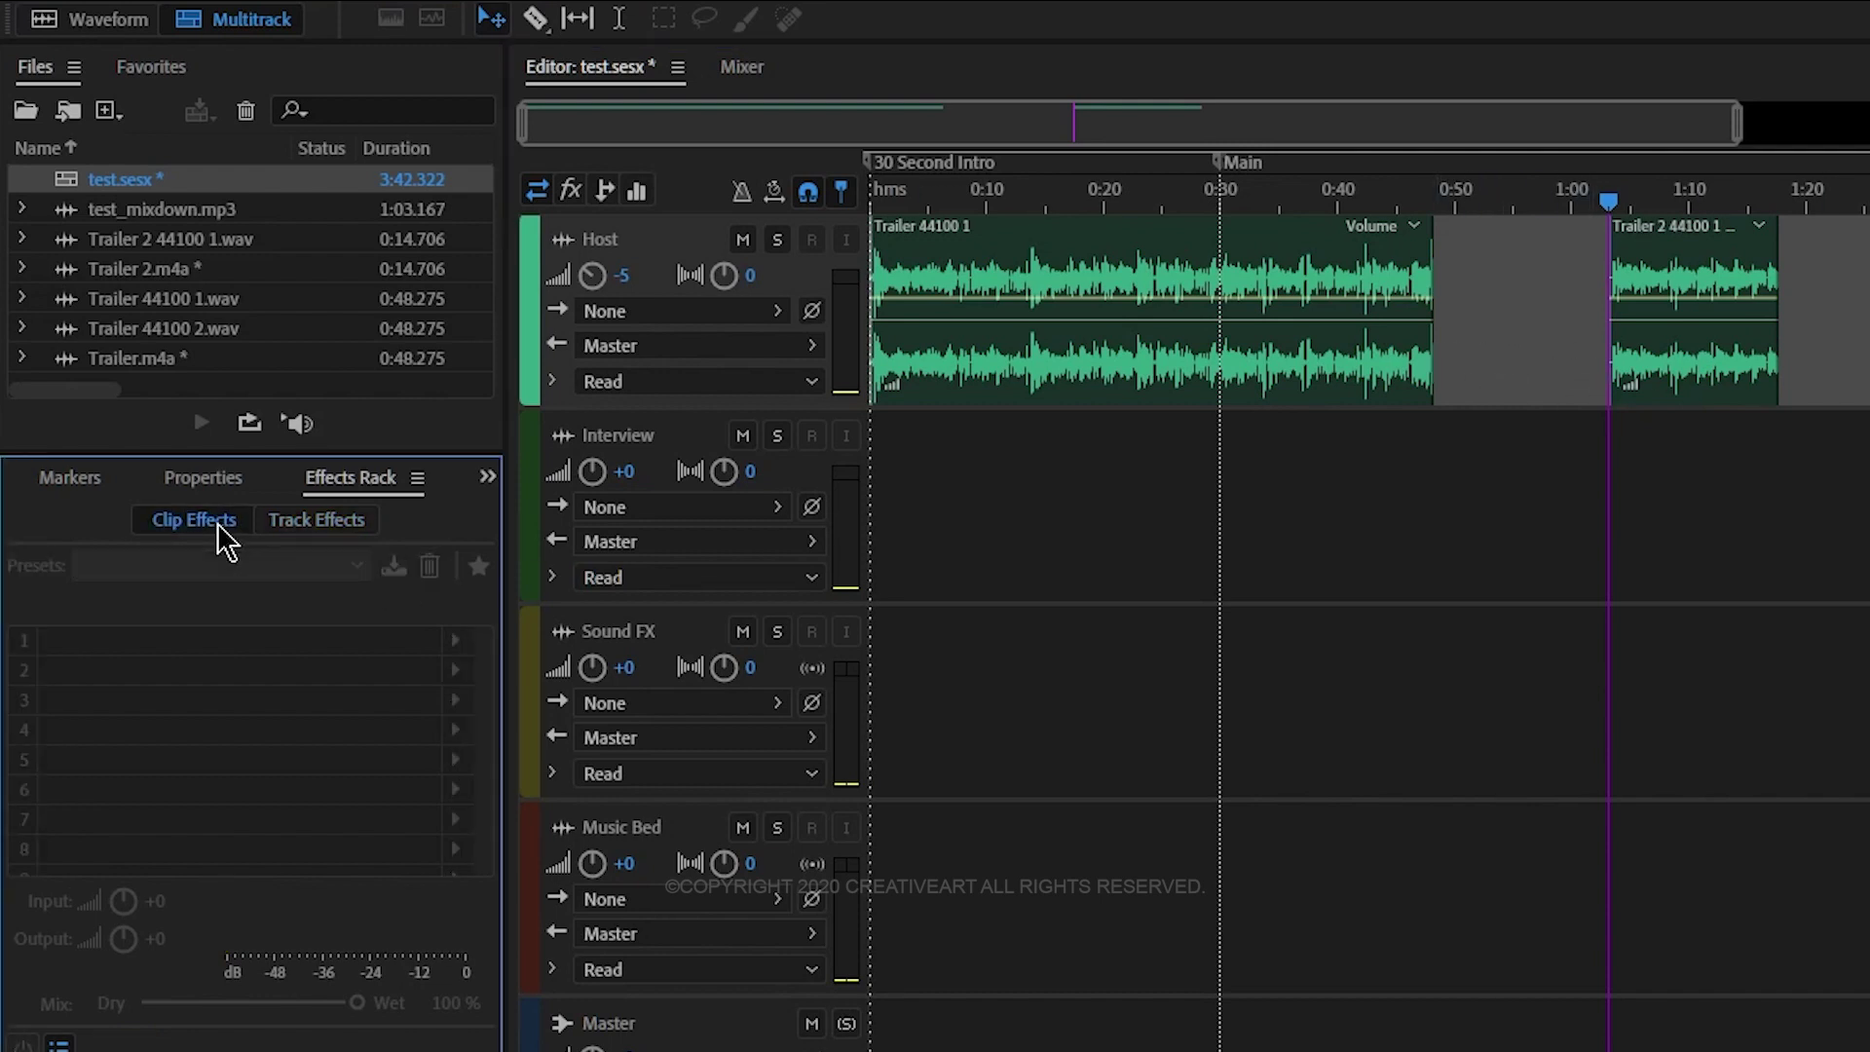
Apply the EQ-Compressor (flat) rack preset to the Trailer 44100 1 clip
{"action": "left_click", "coordinate": [986, 357]}
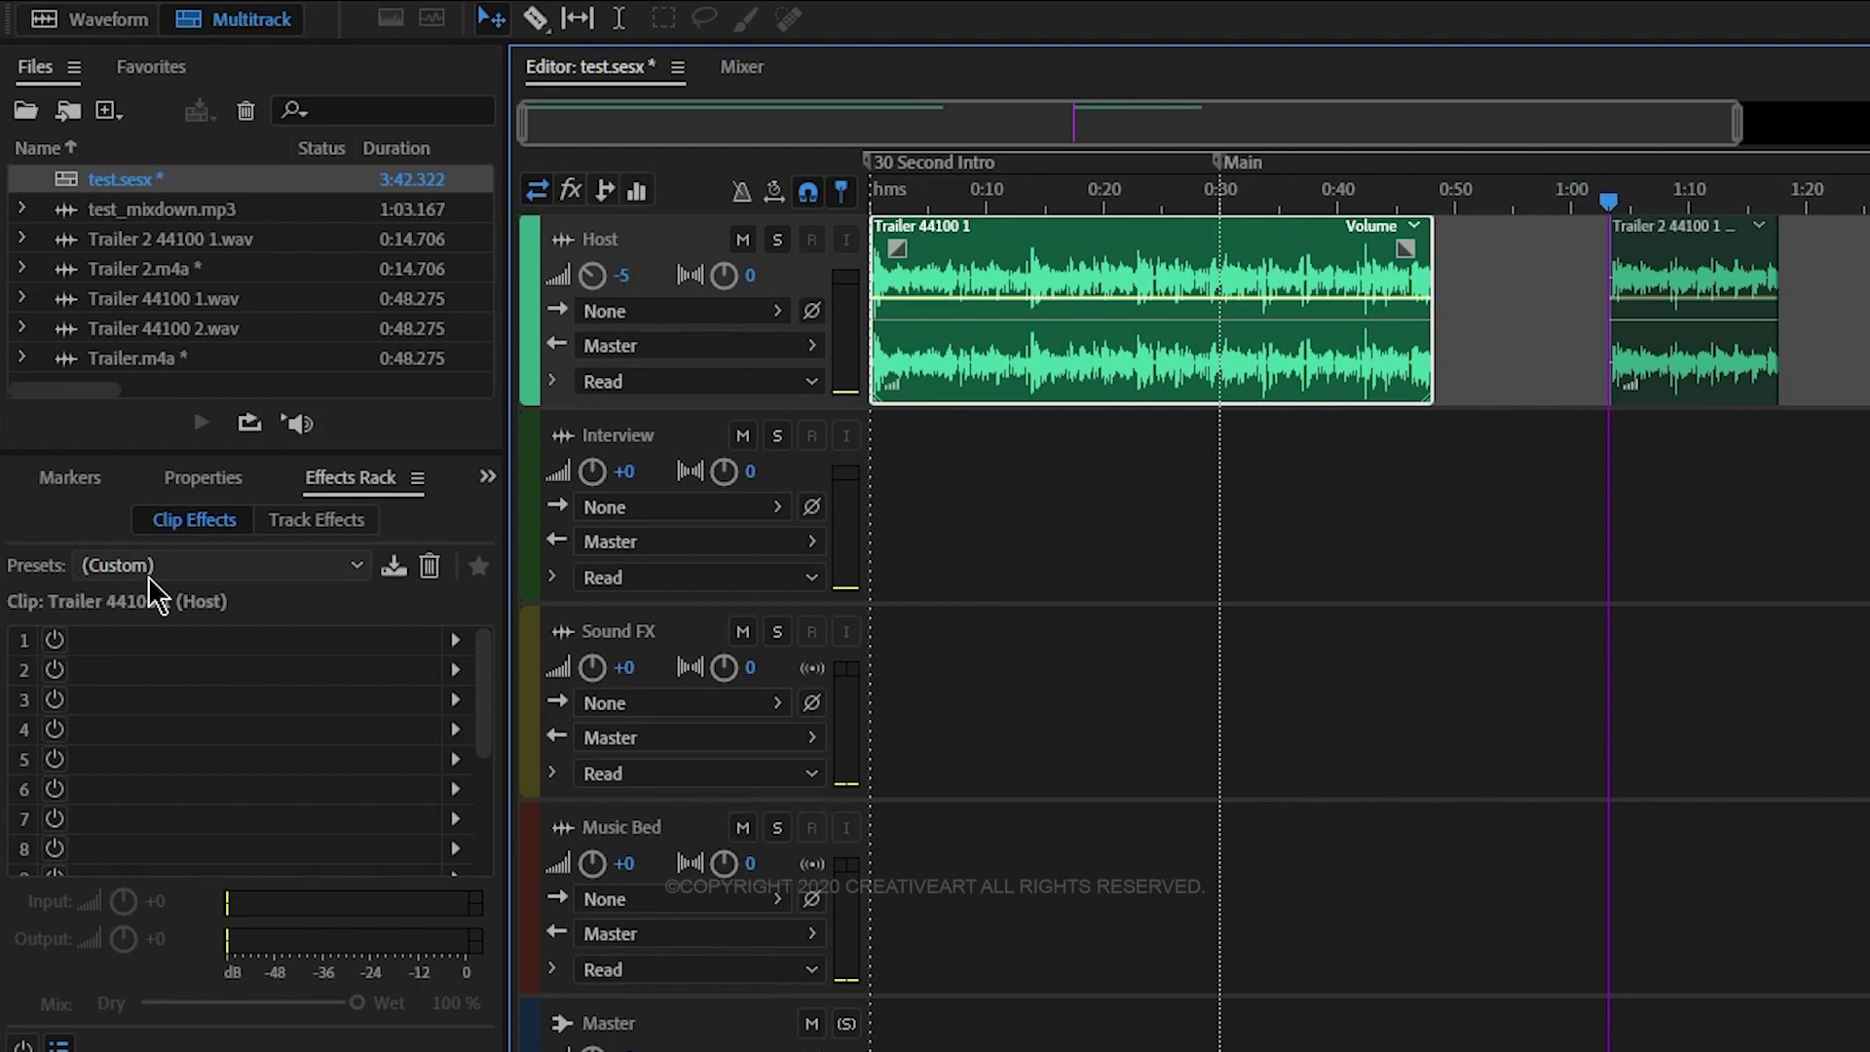
{"action": "left_click", "coordinate": [234, 571]}
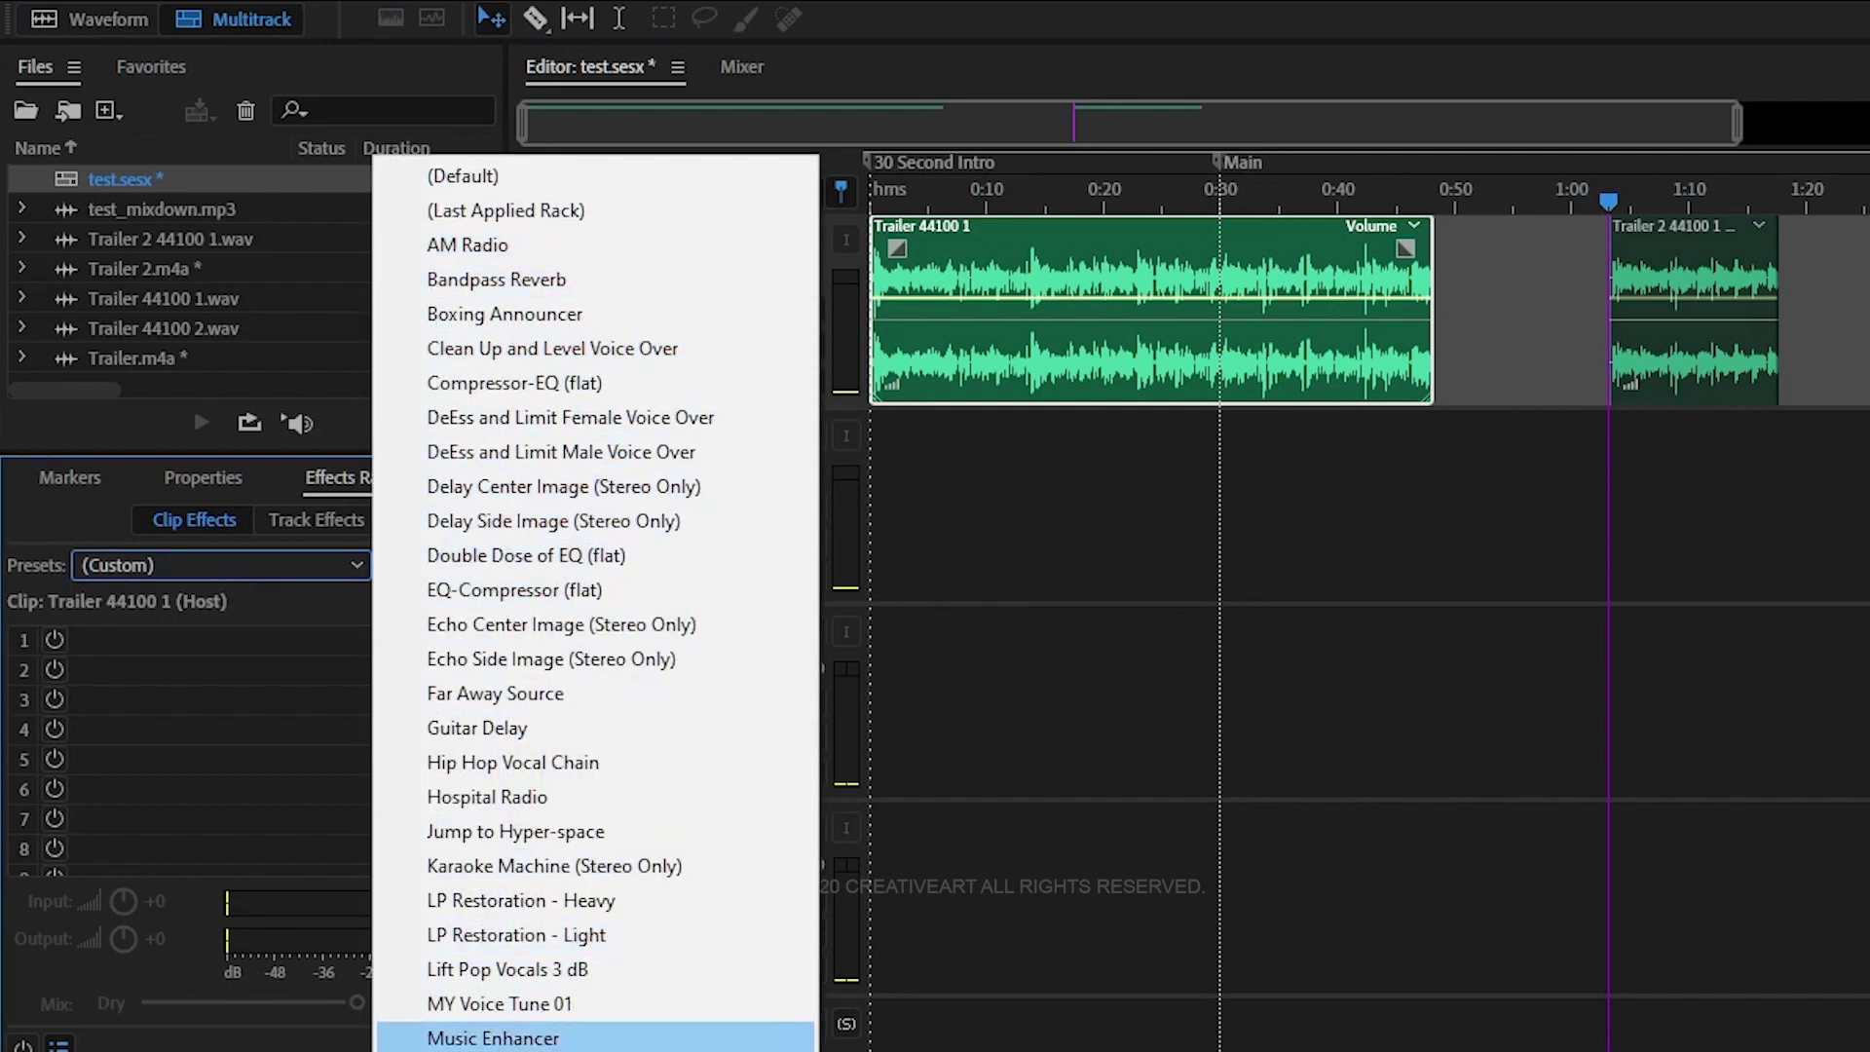
{"action": "left_click", "coordinate": [609, 589]}
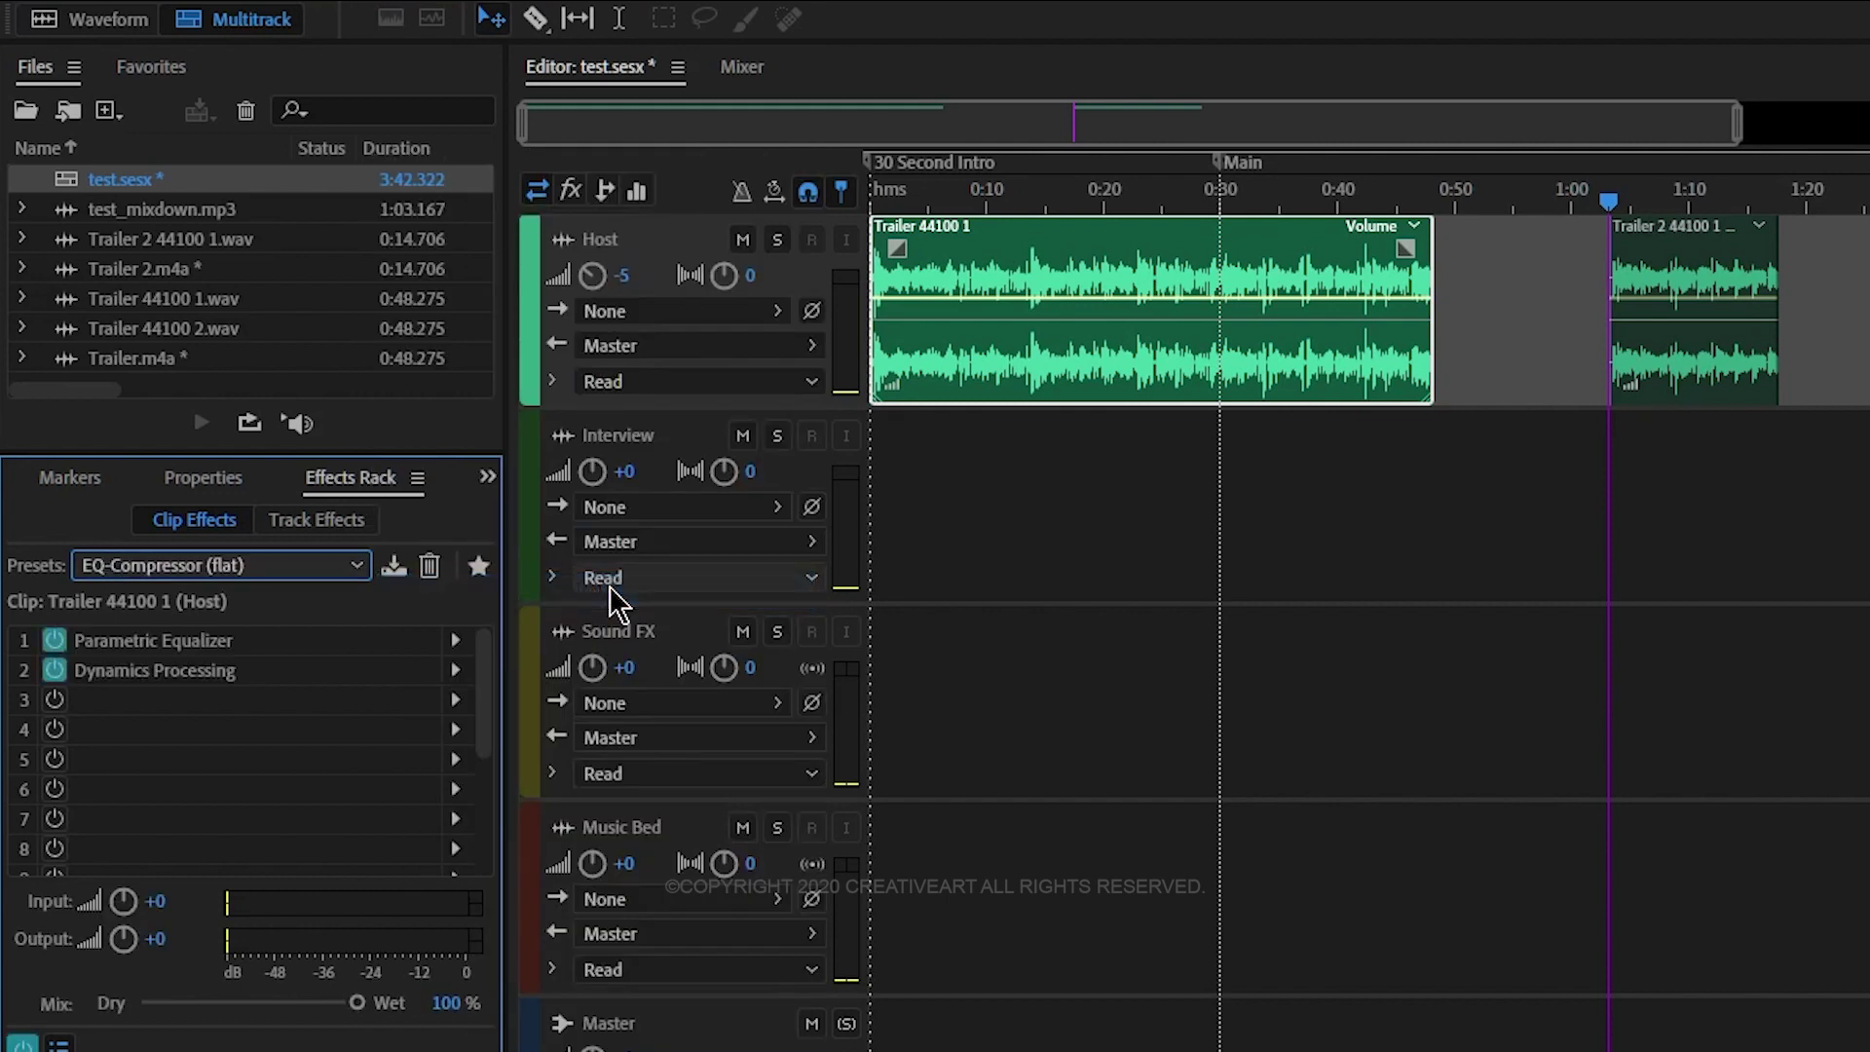
Remove the Parametric Equalizer and Dynamics Processing effects from the Trailer 44100 1 clip's rack
{"action": "left_click", "coordinate": [243, 645]}
{"action": "left_click", "coordinate": [259, 671]}
{"action": "left_click", "coordinate": [243, 645]}
{"action": "left_click", "coordinate": [242, 666]}
{"action": "left_click", "coordinate": [251, 645]}
{"action": "left_click", "coordinate": [255, 660]}
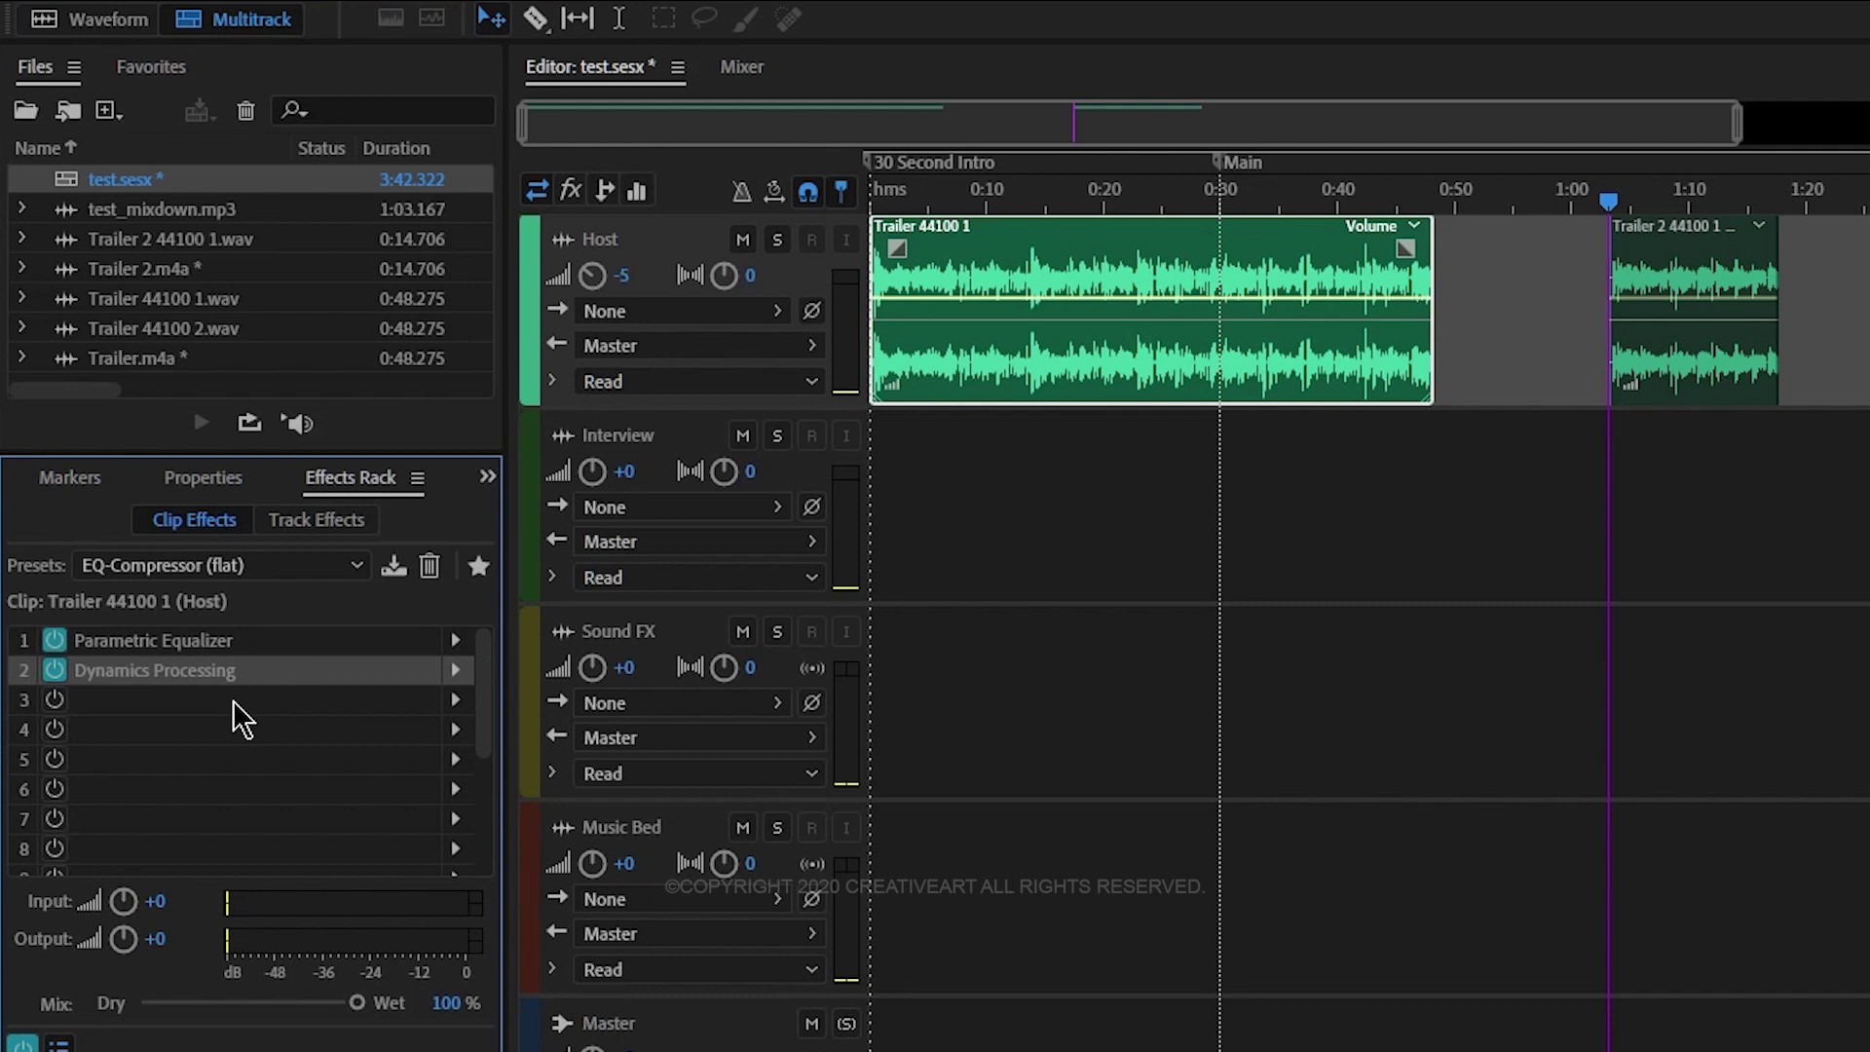
{"action": "key", "text": "Delete"}
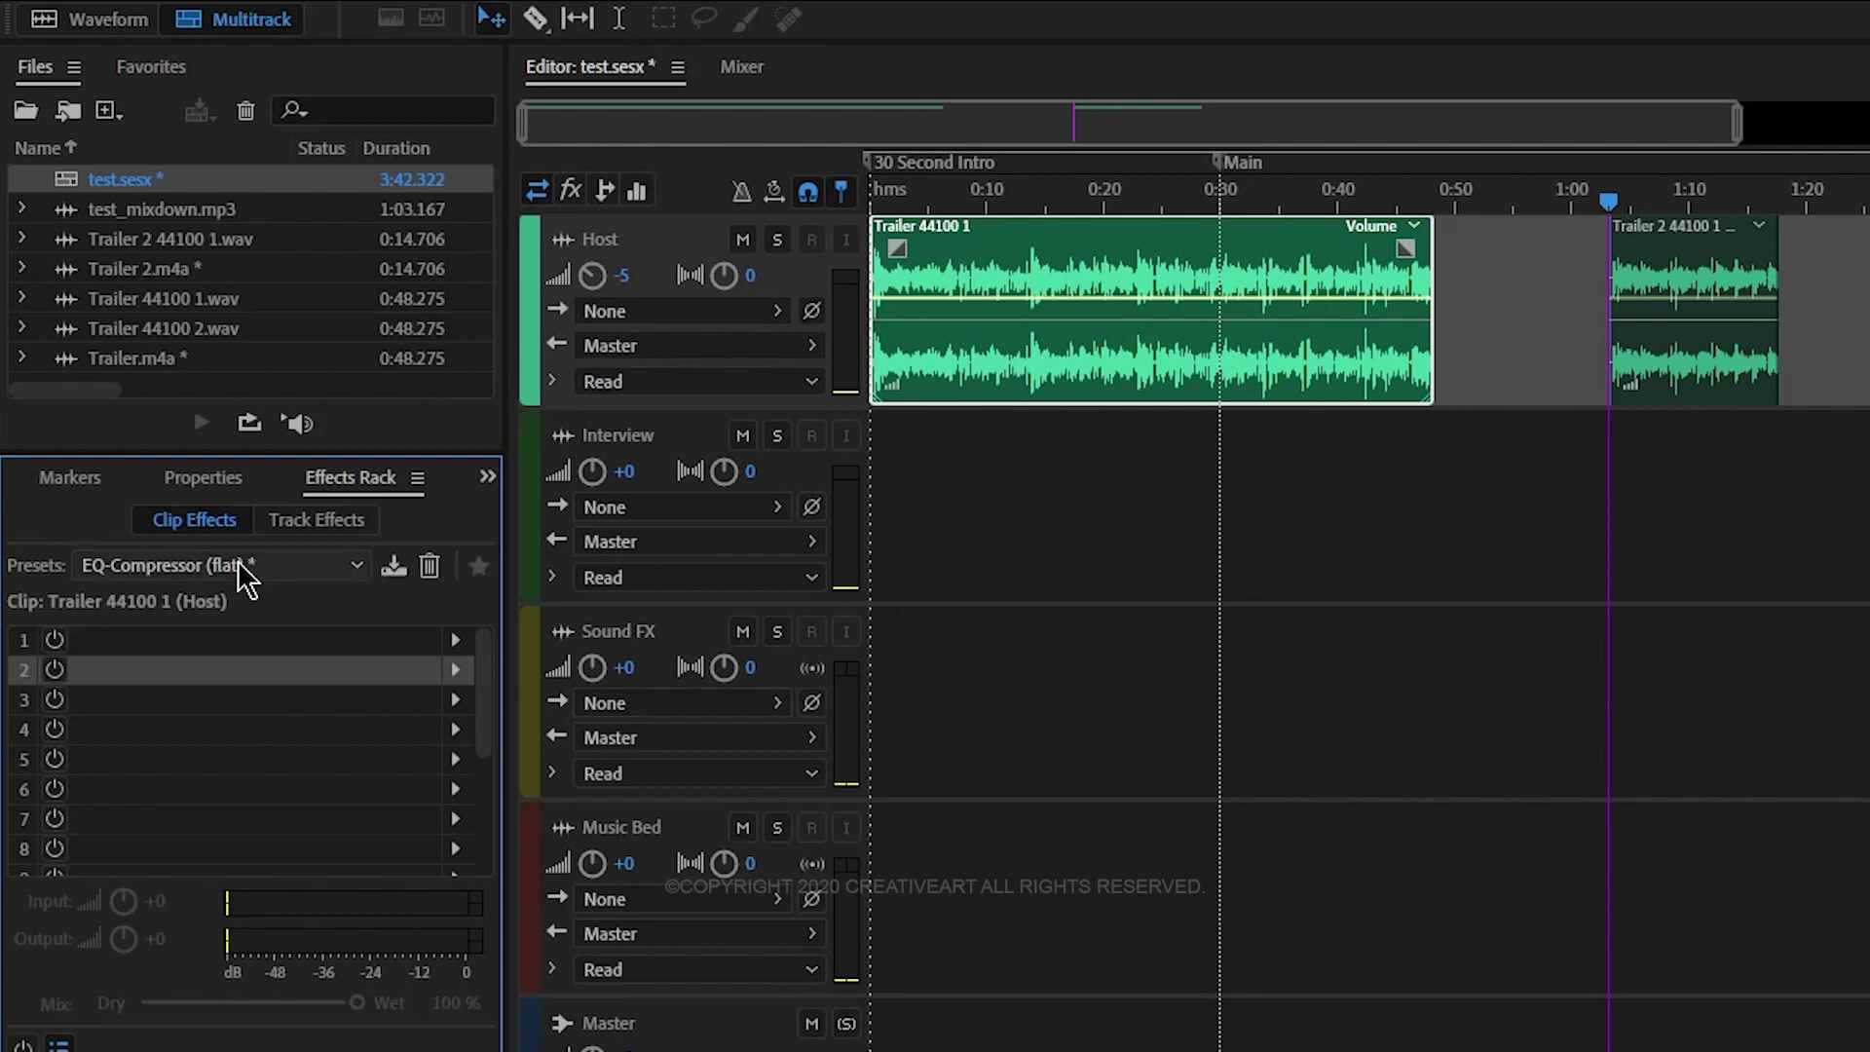
Select each Host clip in turn and examine the effect slots in the Trailer 44100 1 clip's rack
{"action": "left_click_drag", "start_coordinate": [991, 443], "coordinate": [1348, 335]}
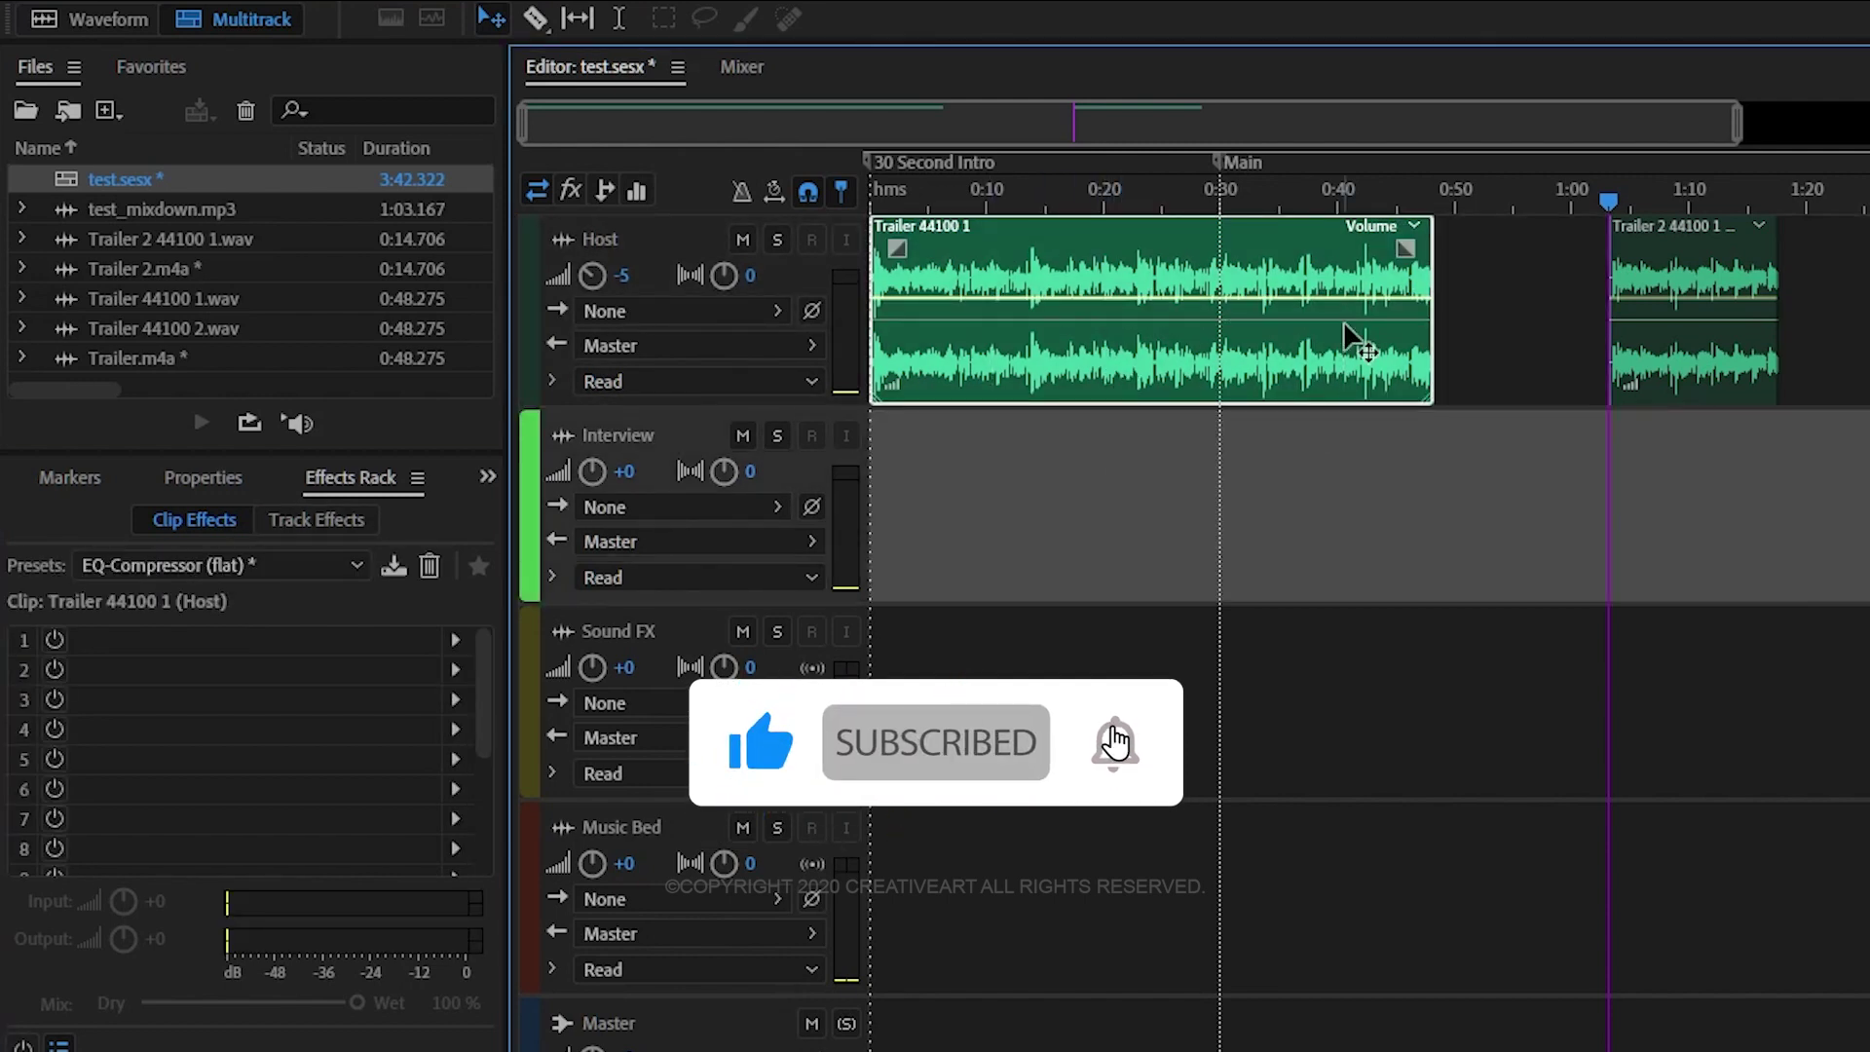
{"action": "left_click_drag", "start_coordinate": [1538, 469], "coordinate": [1855, 312]}
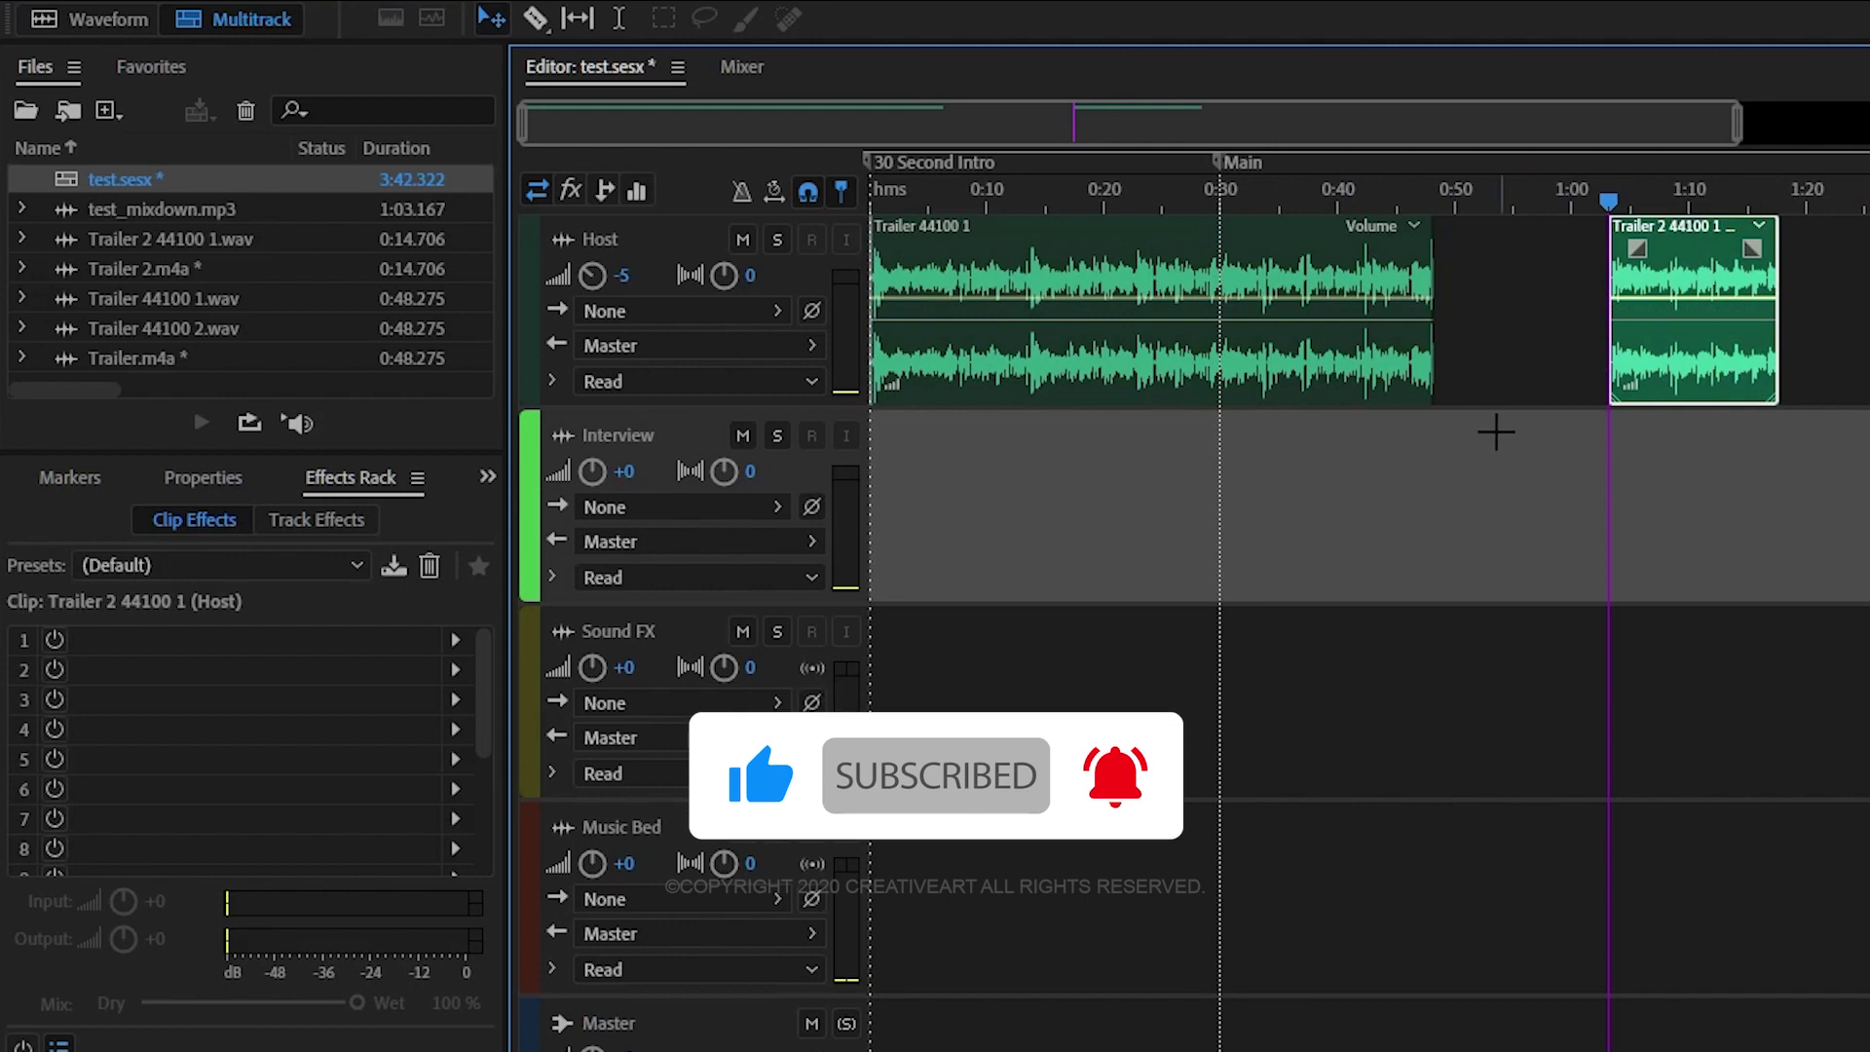
{"action": "left_click", "coordinate": [1366, 380]}
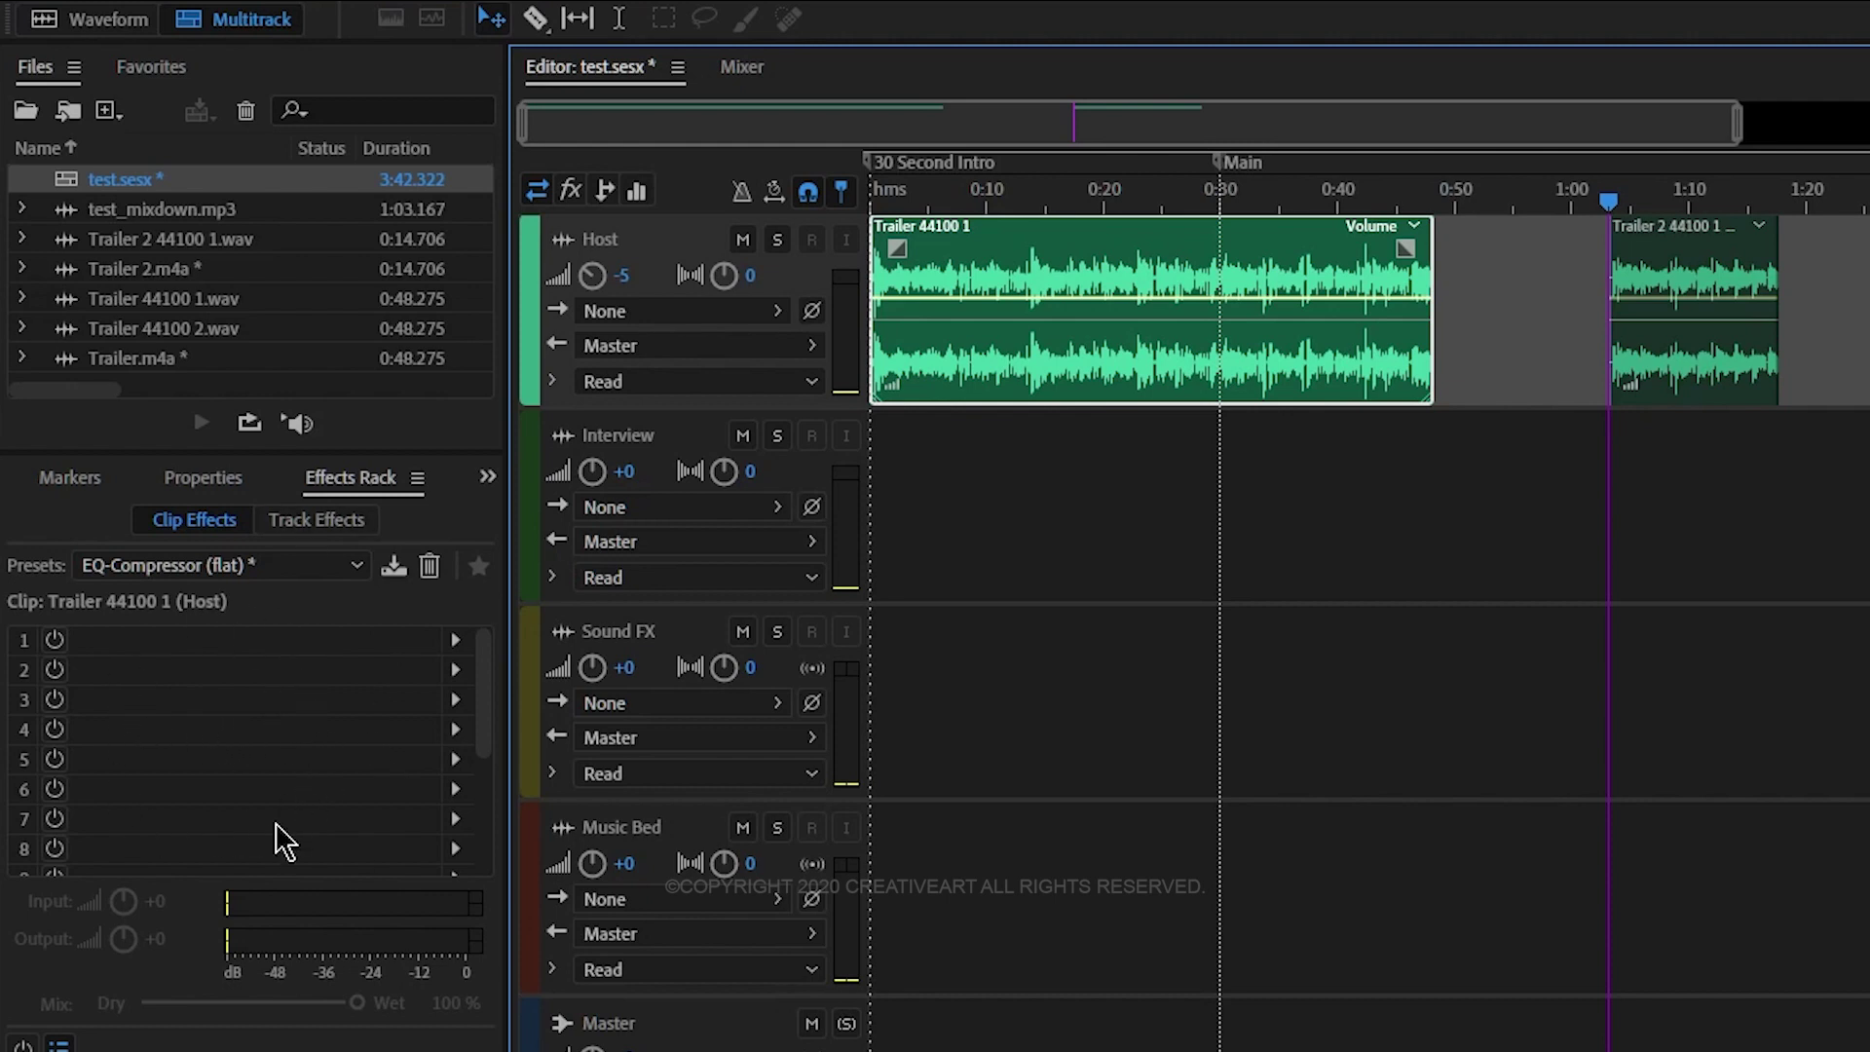
{"action": "scroll", "coordinate": [185, 705], "scroll_direction": "down", "scroll_amount": 3}
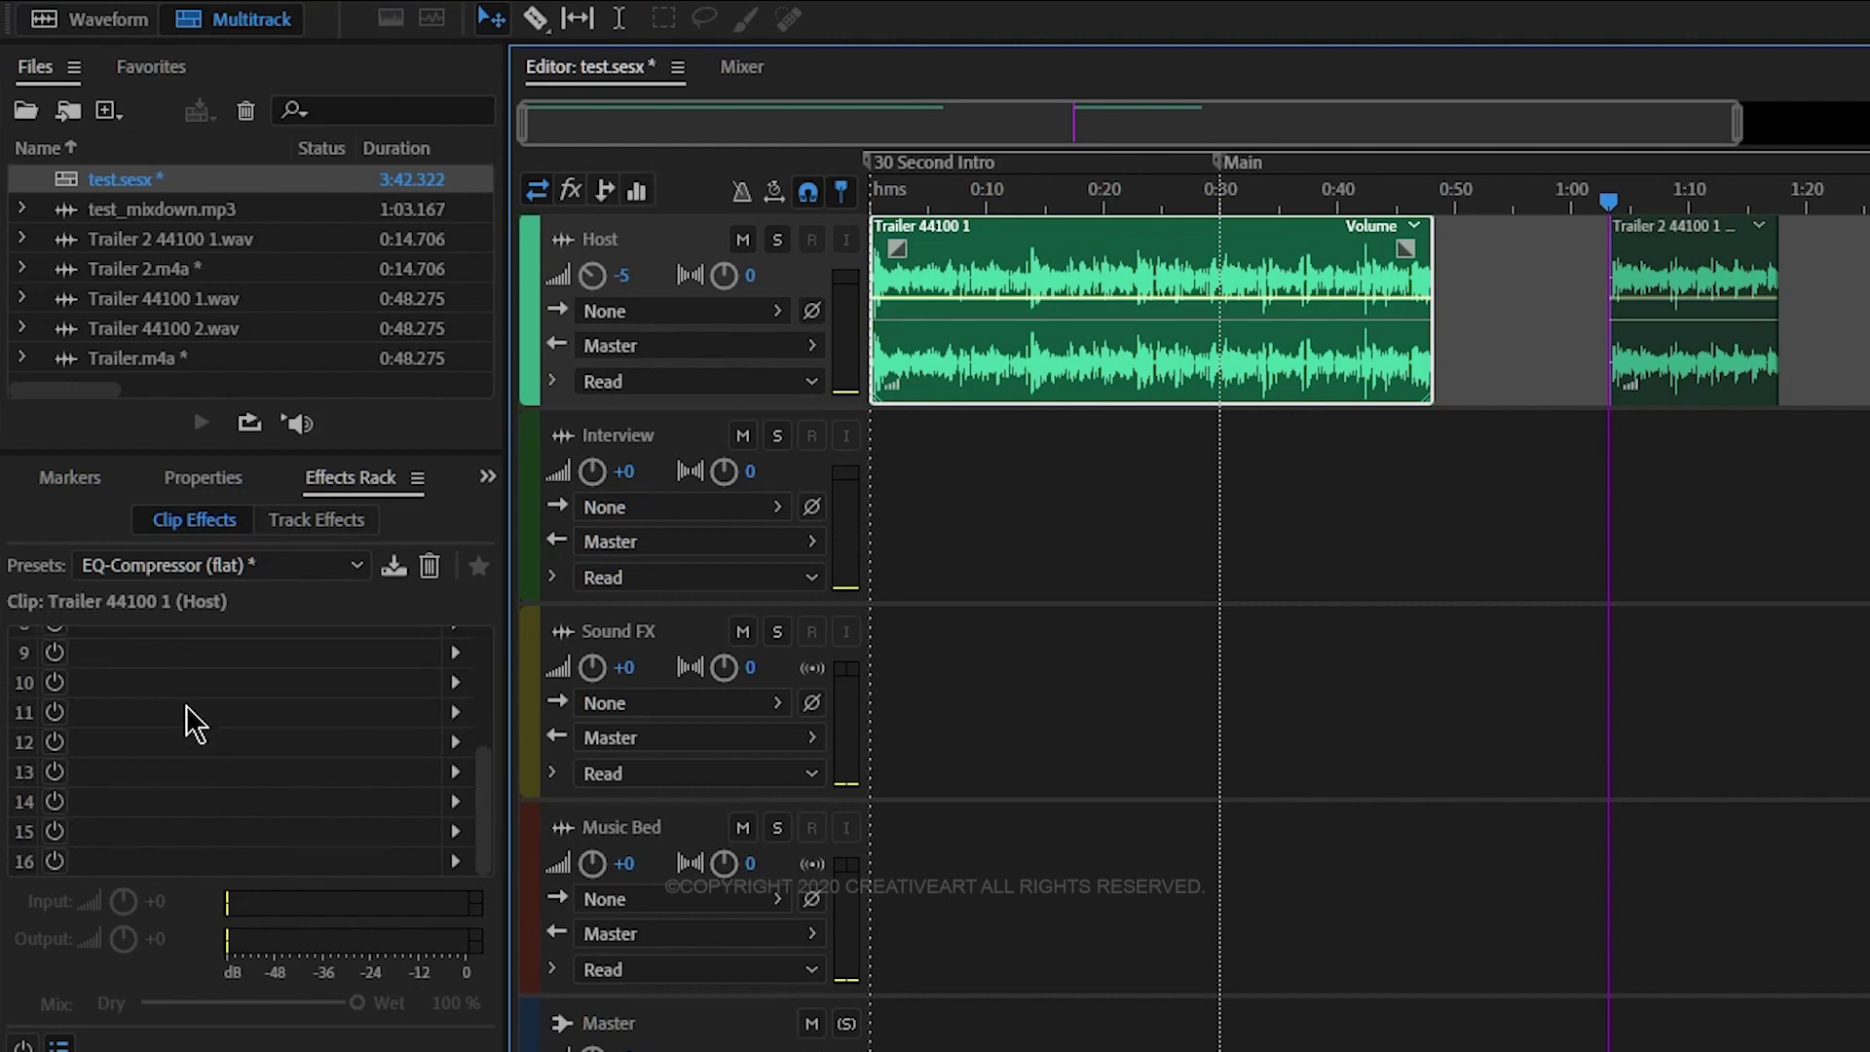
{"action": "scroll", "coordinate": [125, 789], "scroll_direction": "up", "scroll_amount": 3}
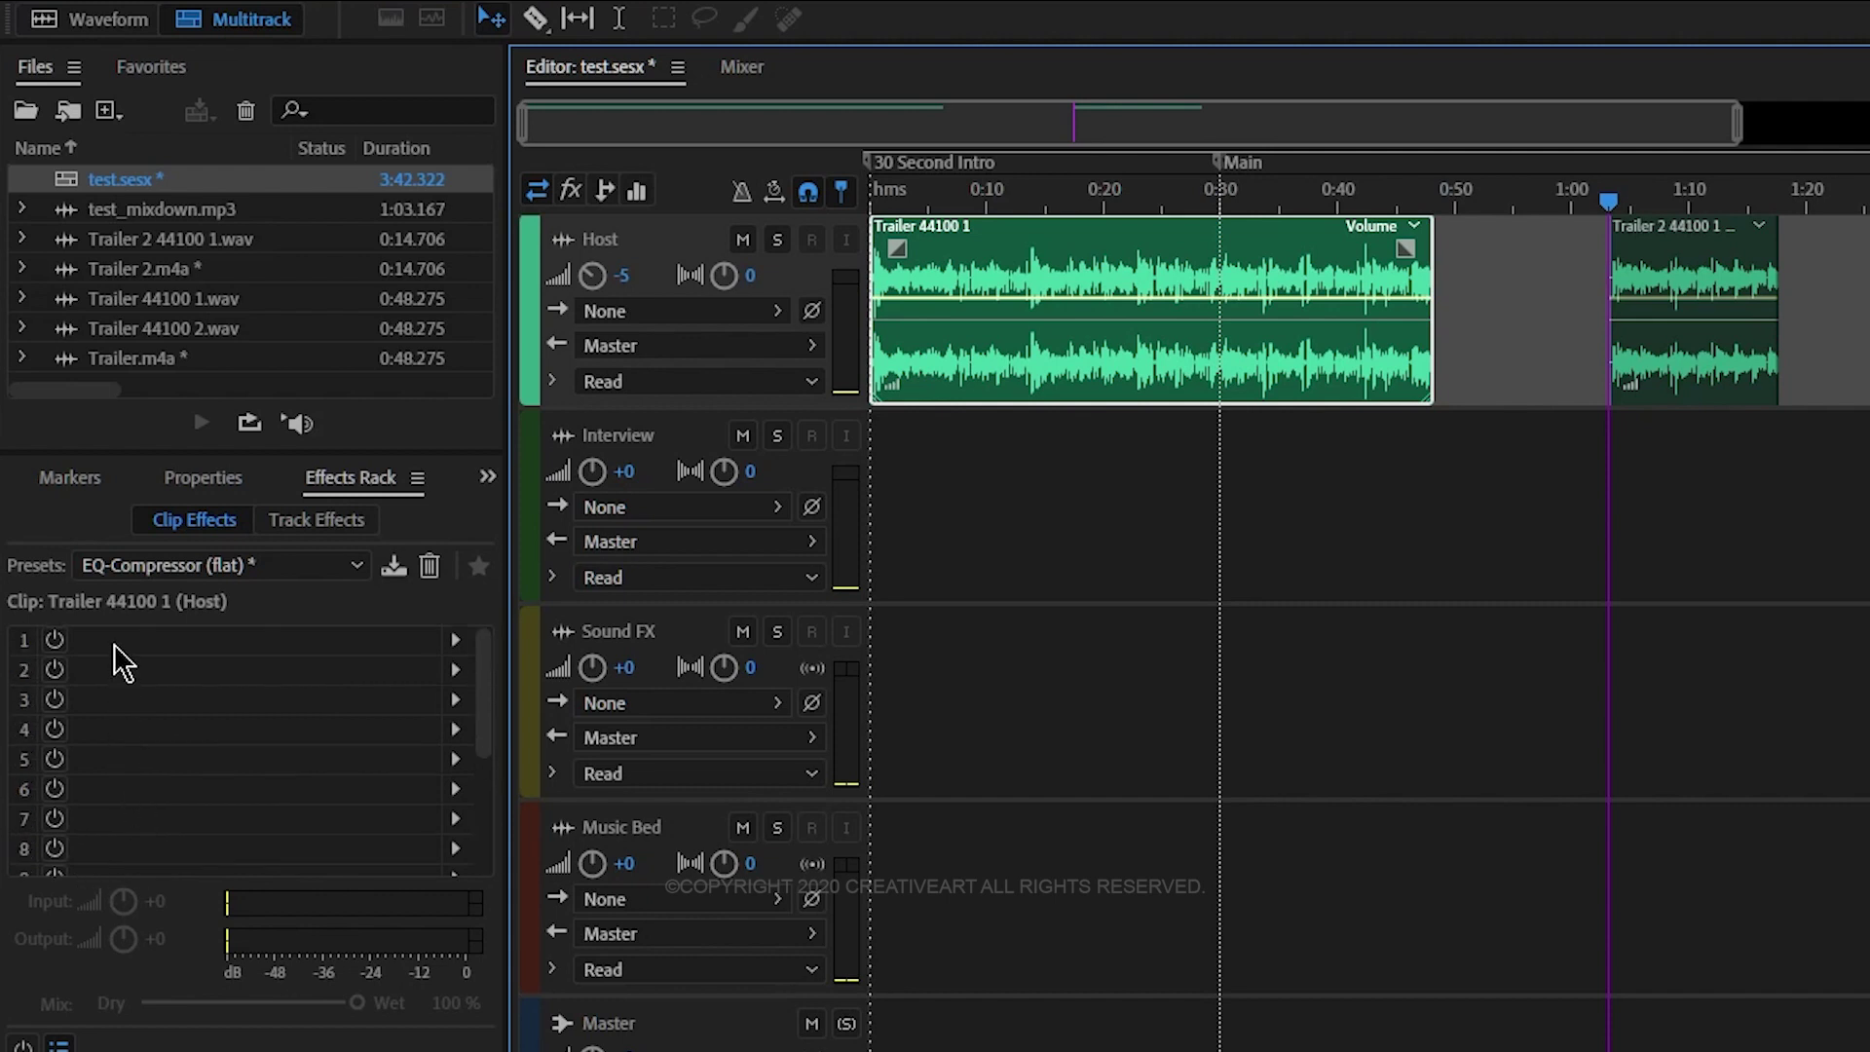
{"action": "left_click", "coordinate": [115, 646]}
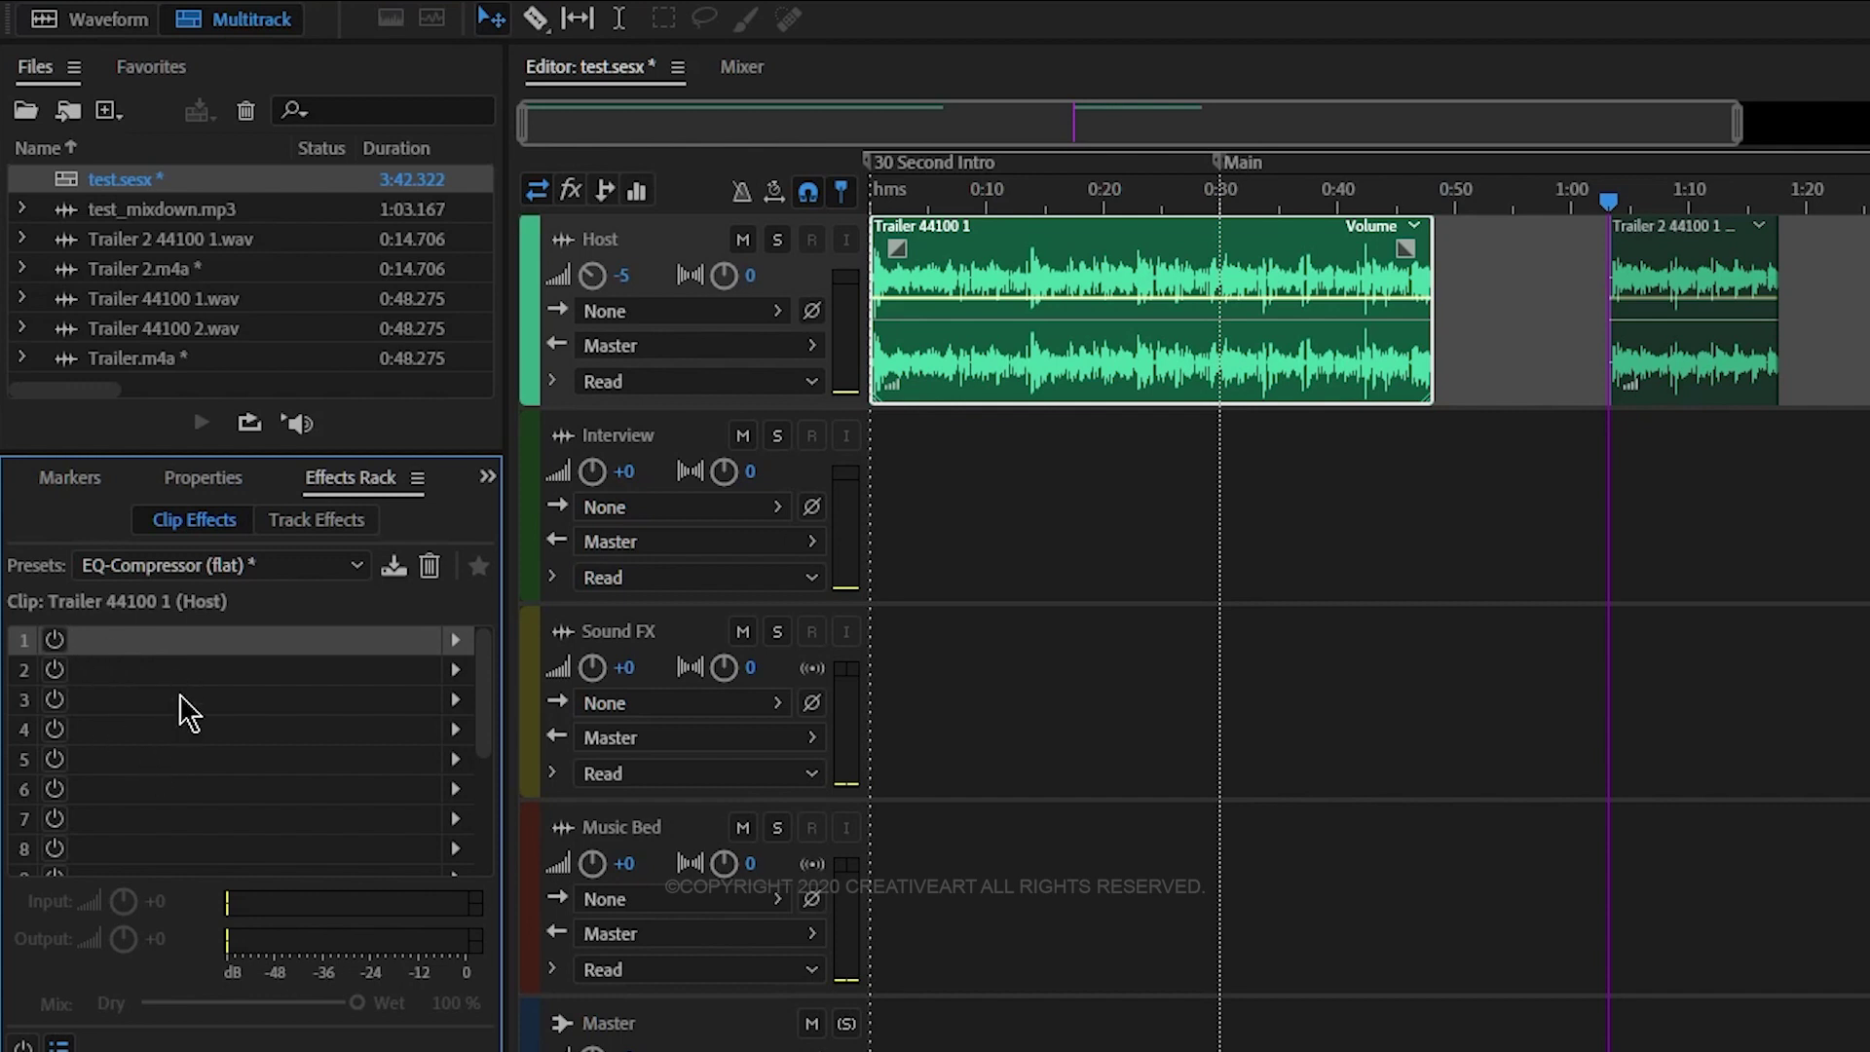
{"action": "scroll", "coordinate": [188, 716], "scroll_direction": "down", "scroll_amount": 3}
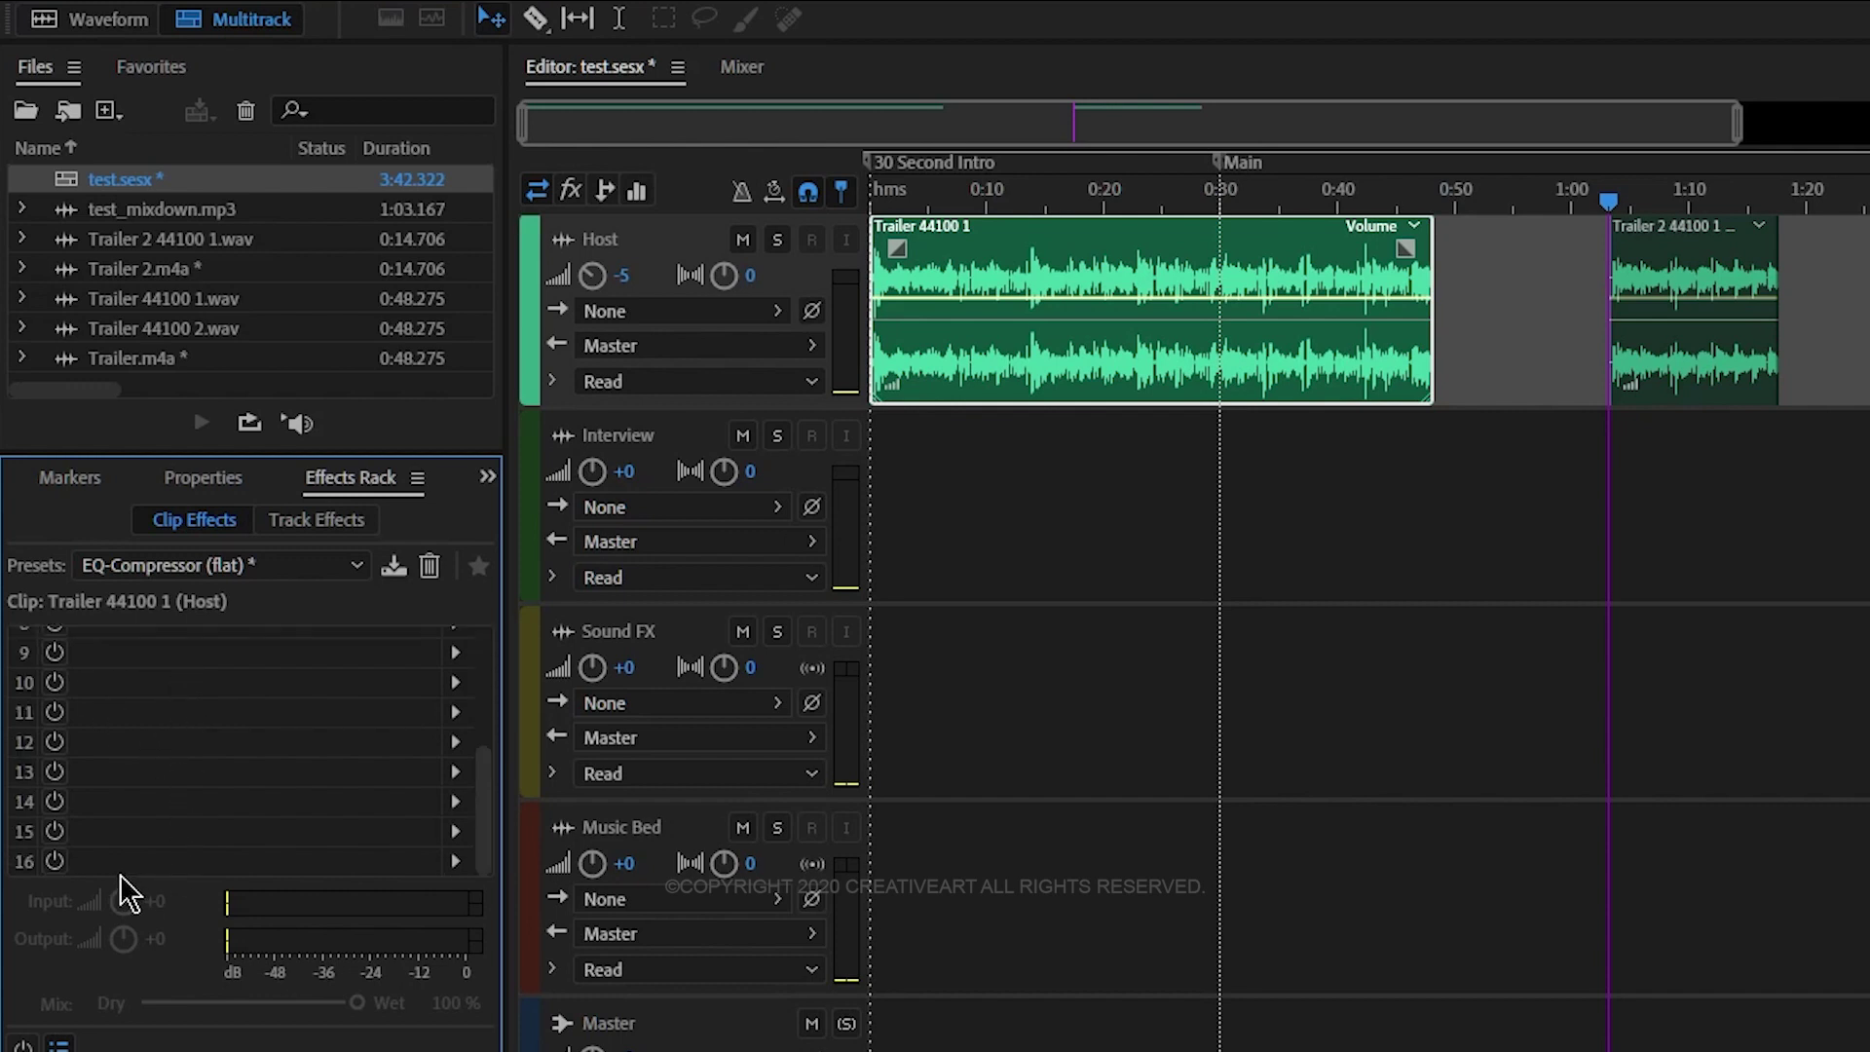
{"action": "scroll", "coordinate": [210, 784], "scroll_direction": "up", "scroll_amount": 3}
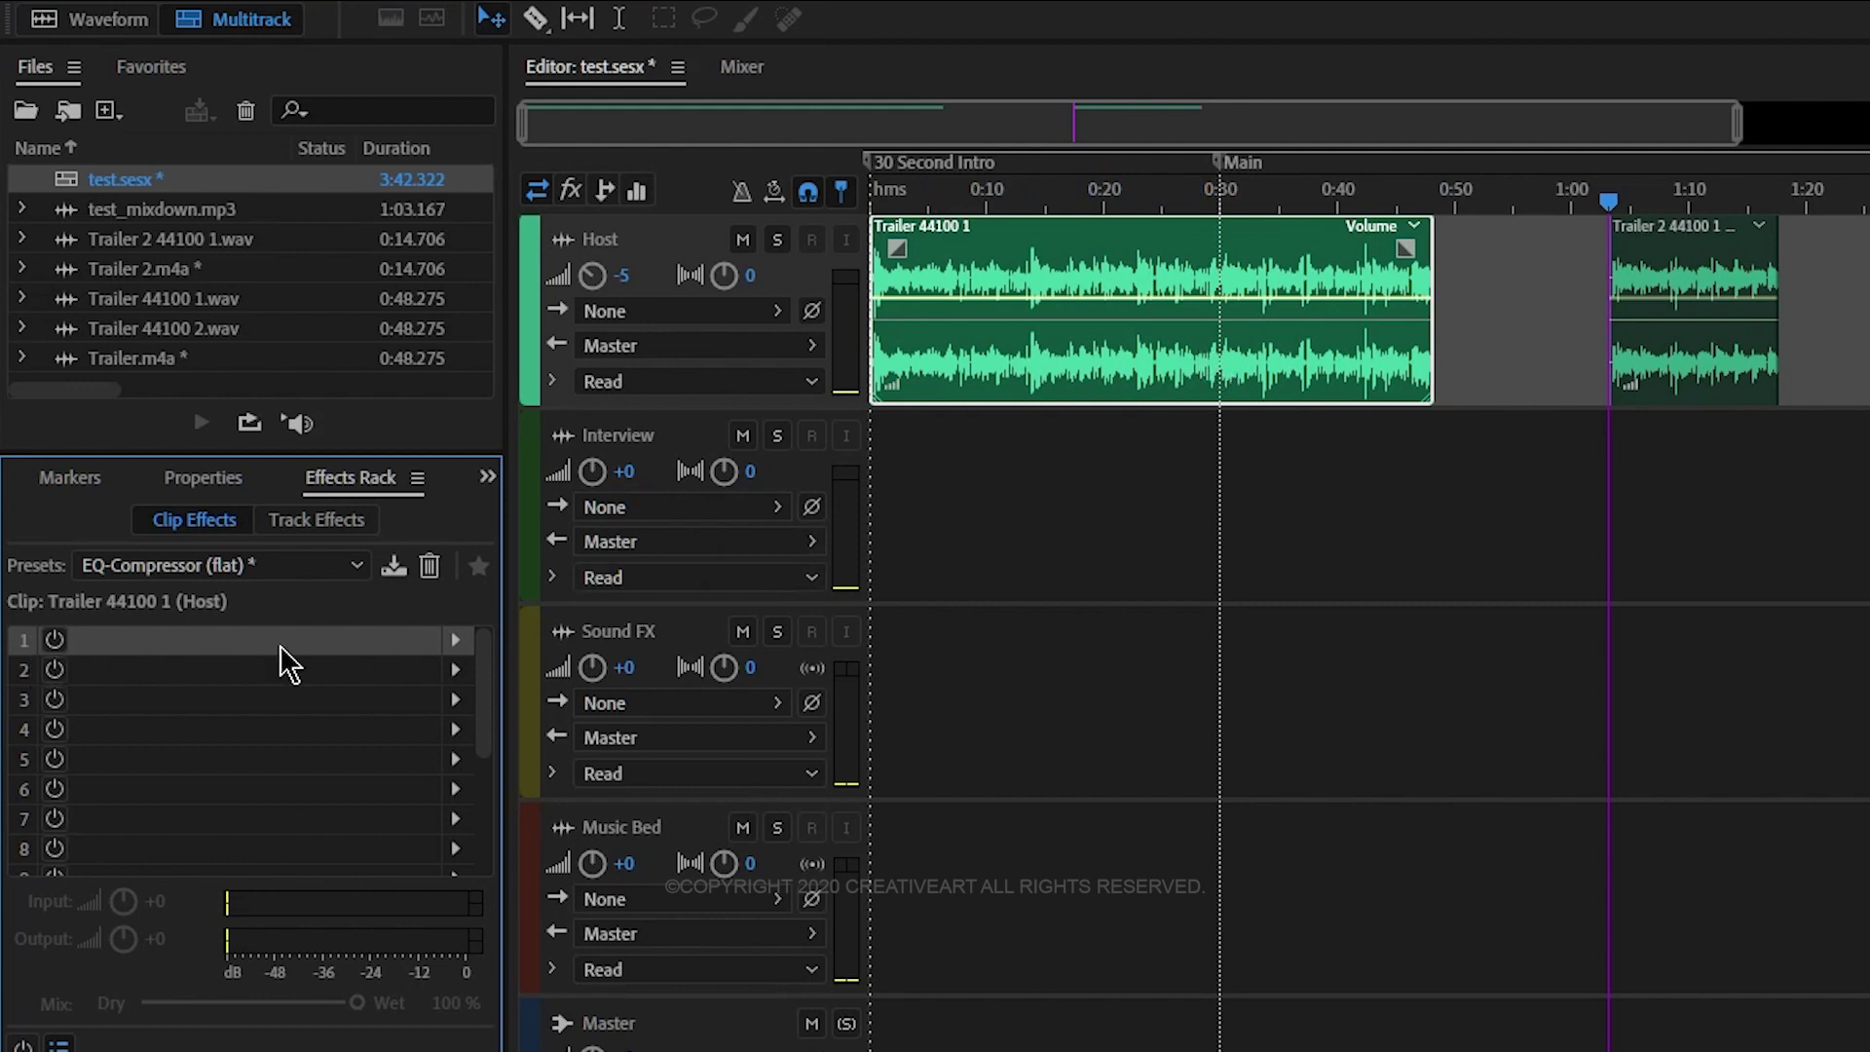
Add the DeNoise noise reduction effect to slot 1 of the Trailer 44100 1 clip's effects rack
{"action": "left_click", "coordinate": [126, 729]}
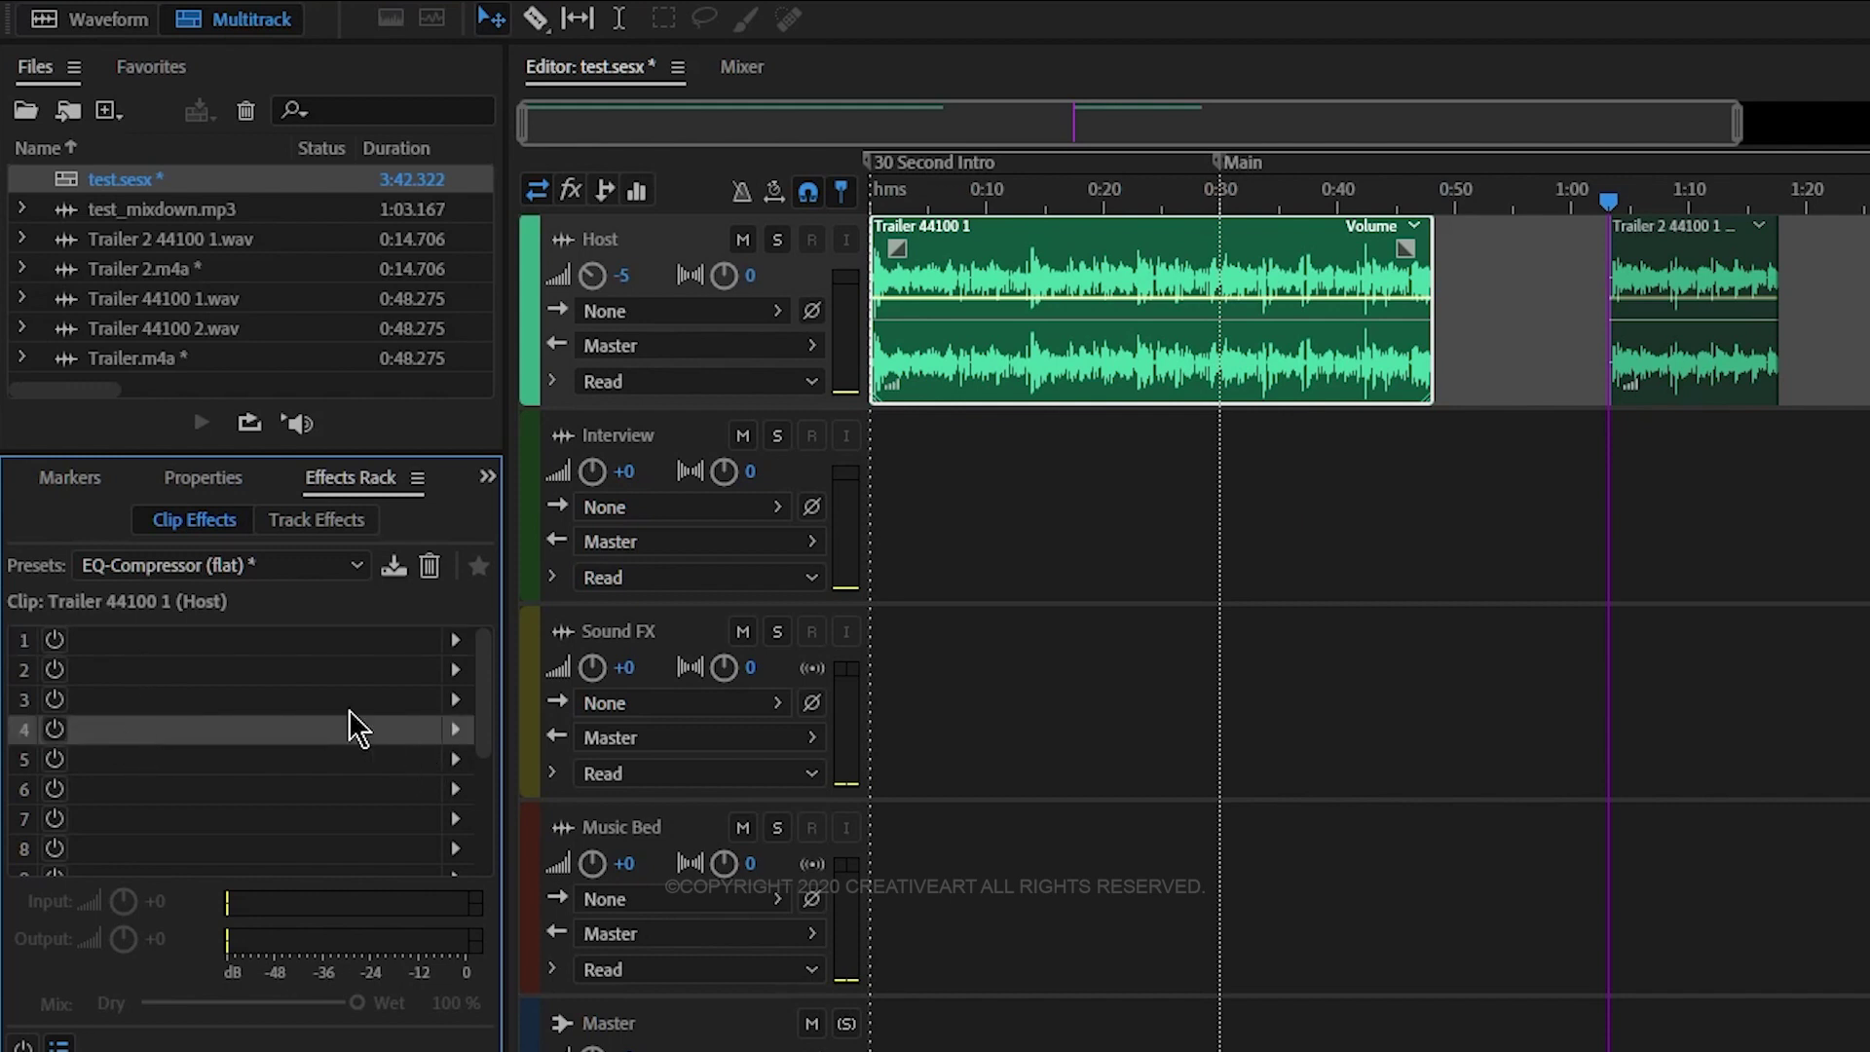
{"action": "left_click", "coordinate": [89, 640]}
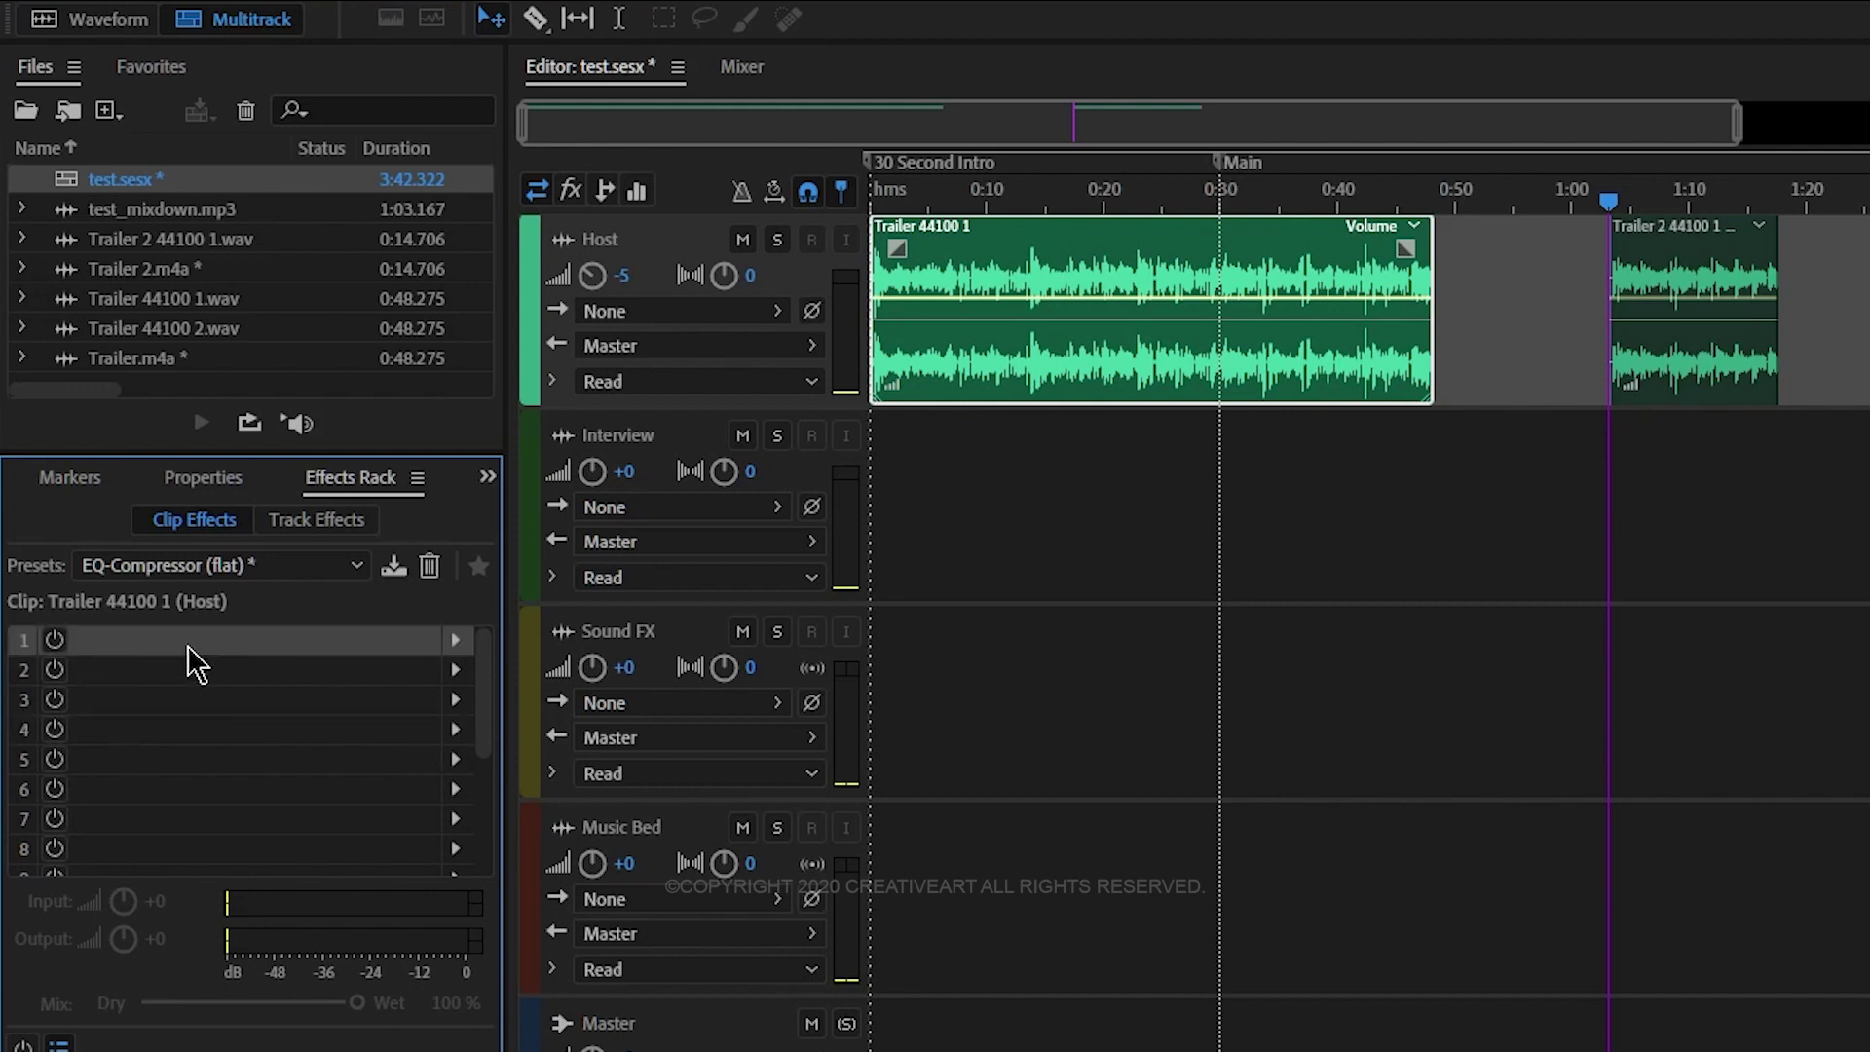
{"action": "left_click", "coordinate": [454, 640]}
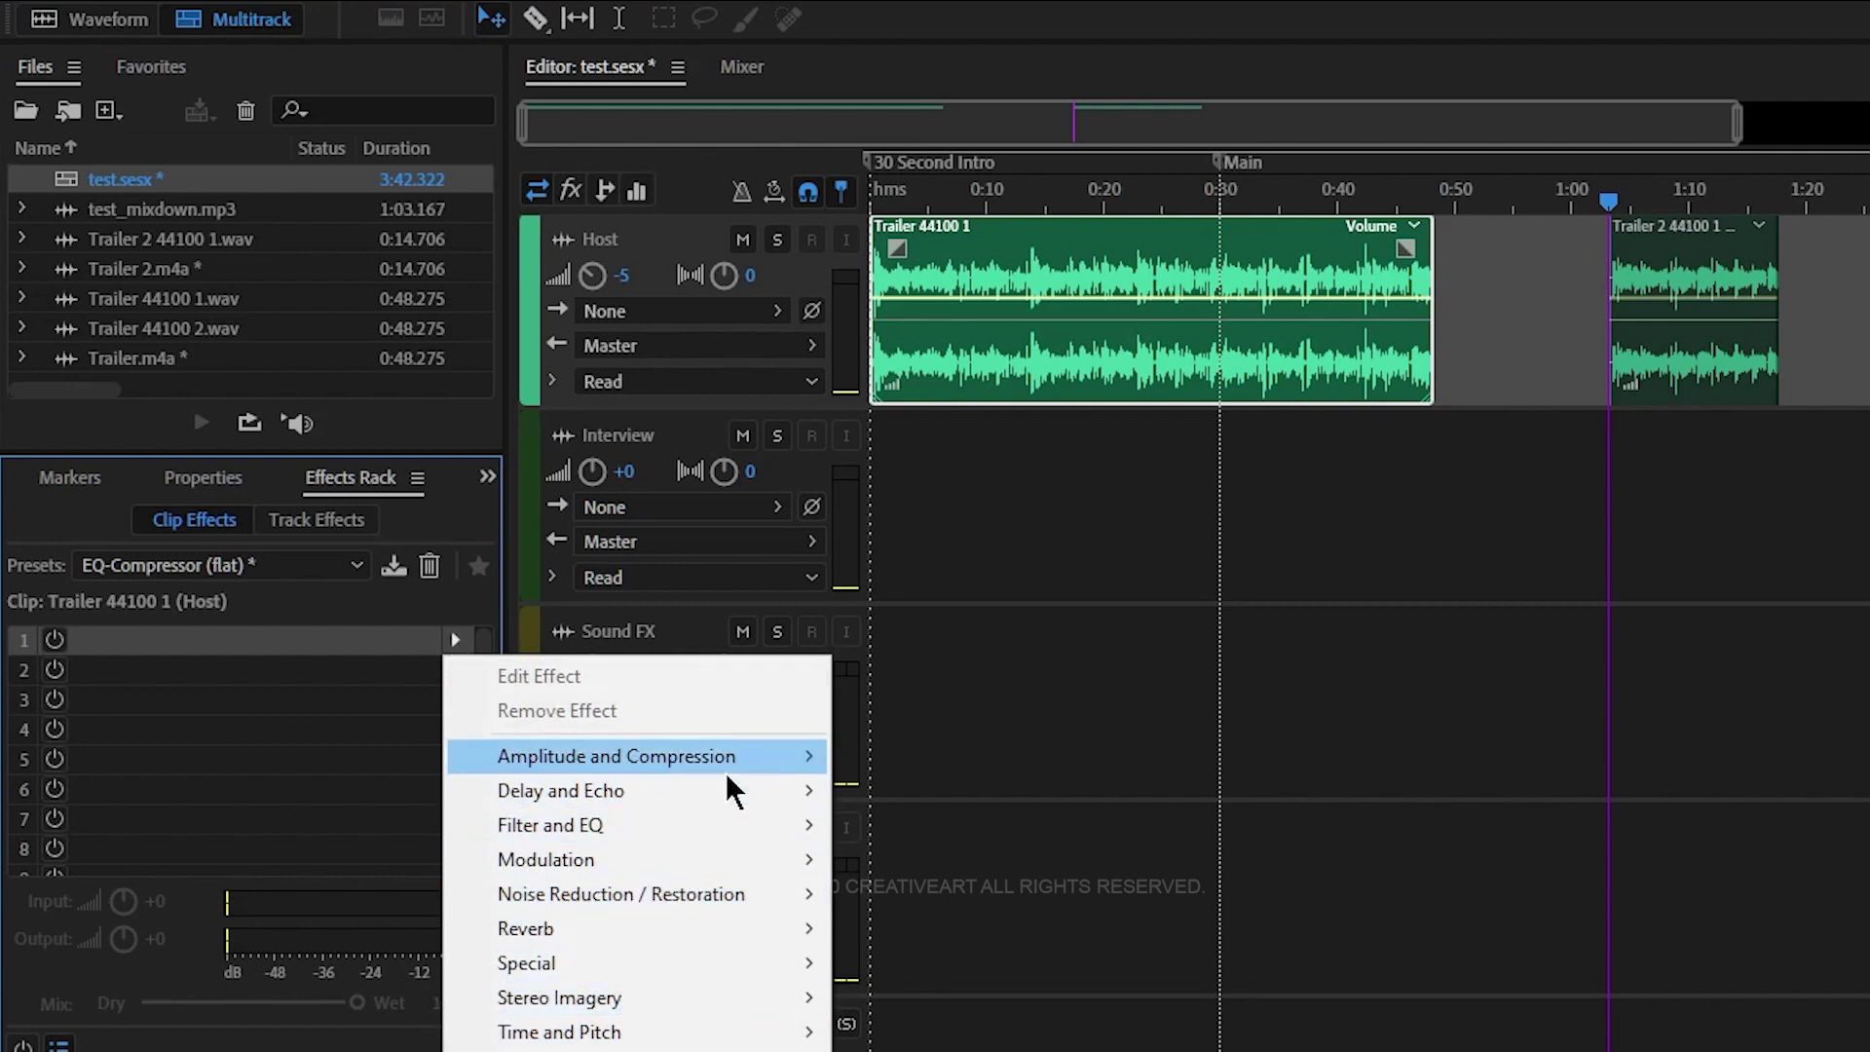
{"action": "mouse_move", "coordinate": [727, 776]}
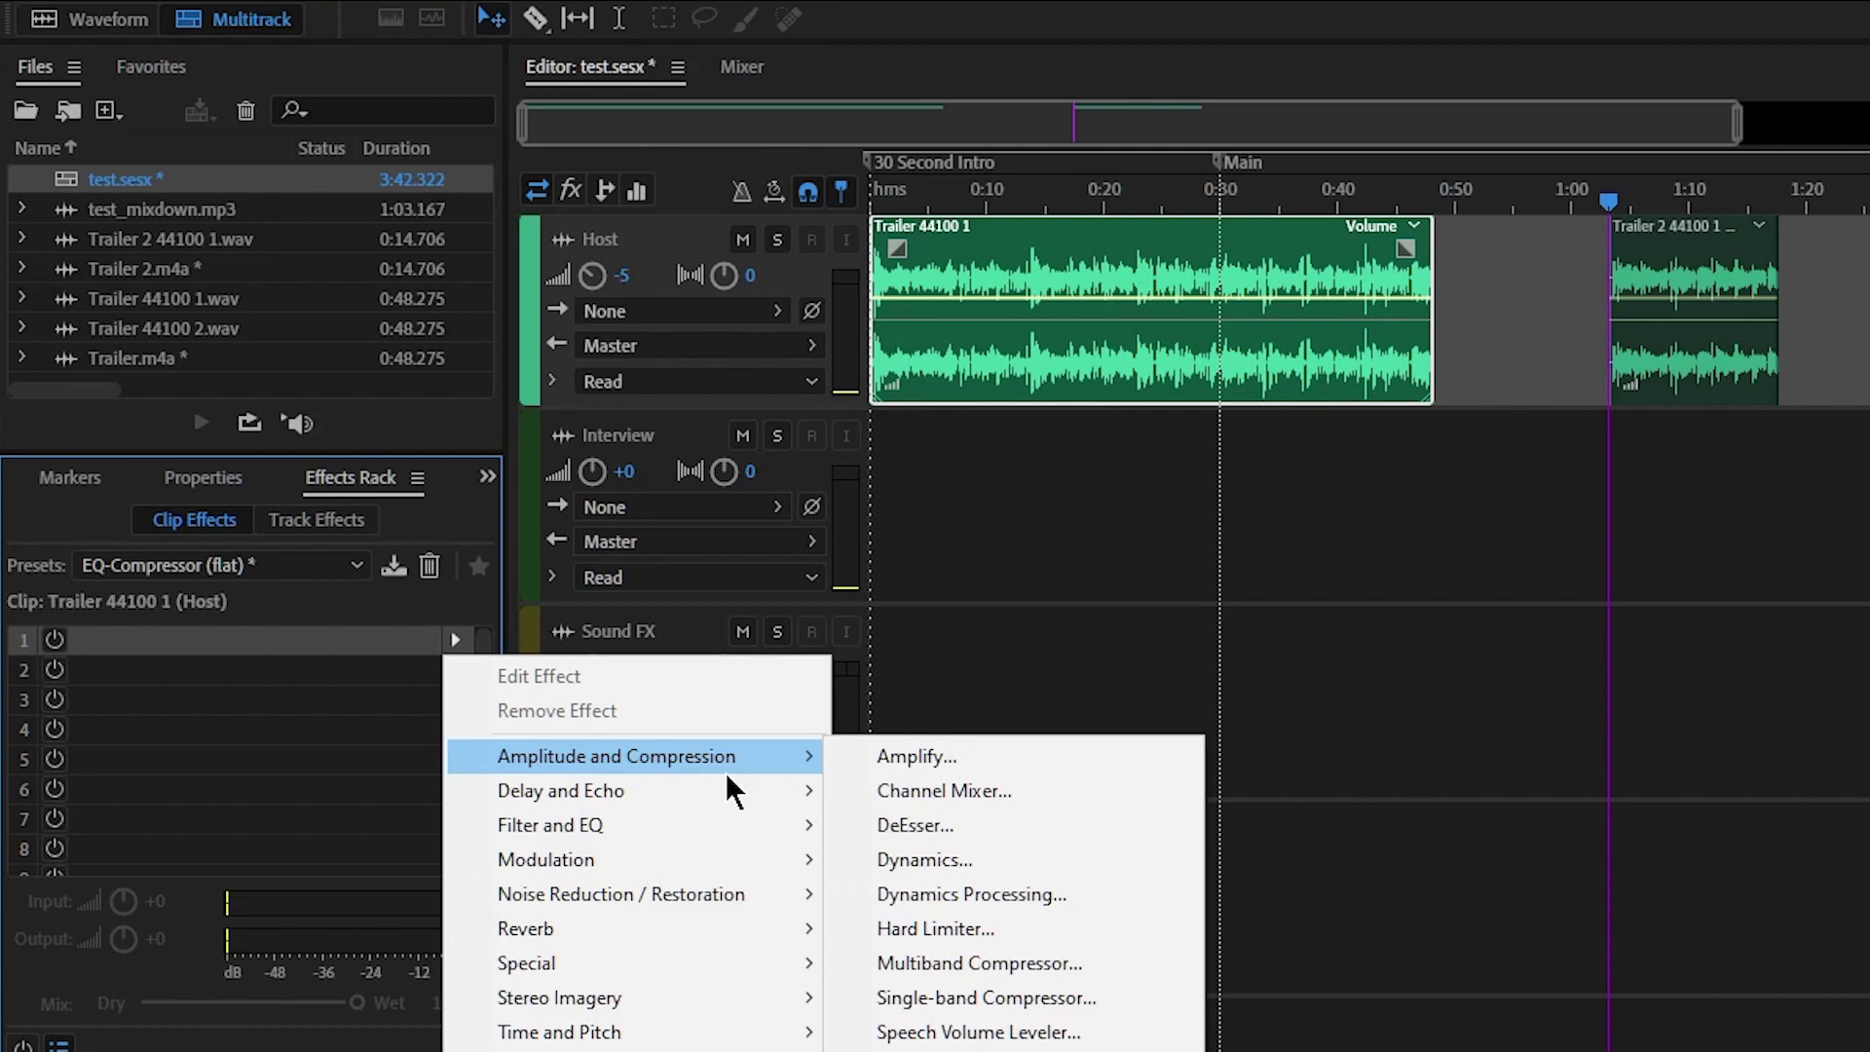
{"action": "mouse_move", "coordinate": [755, 903]}
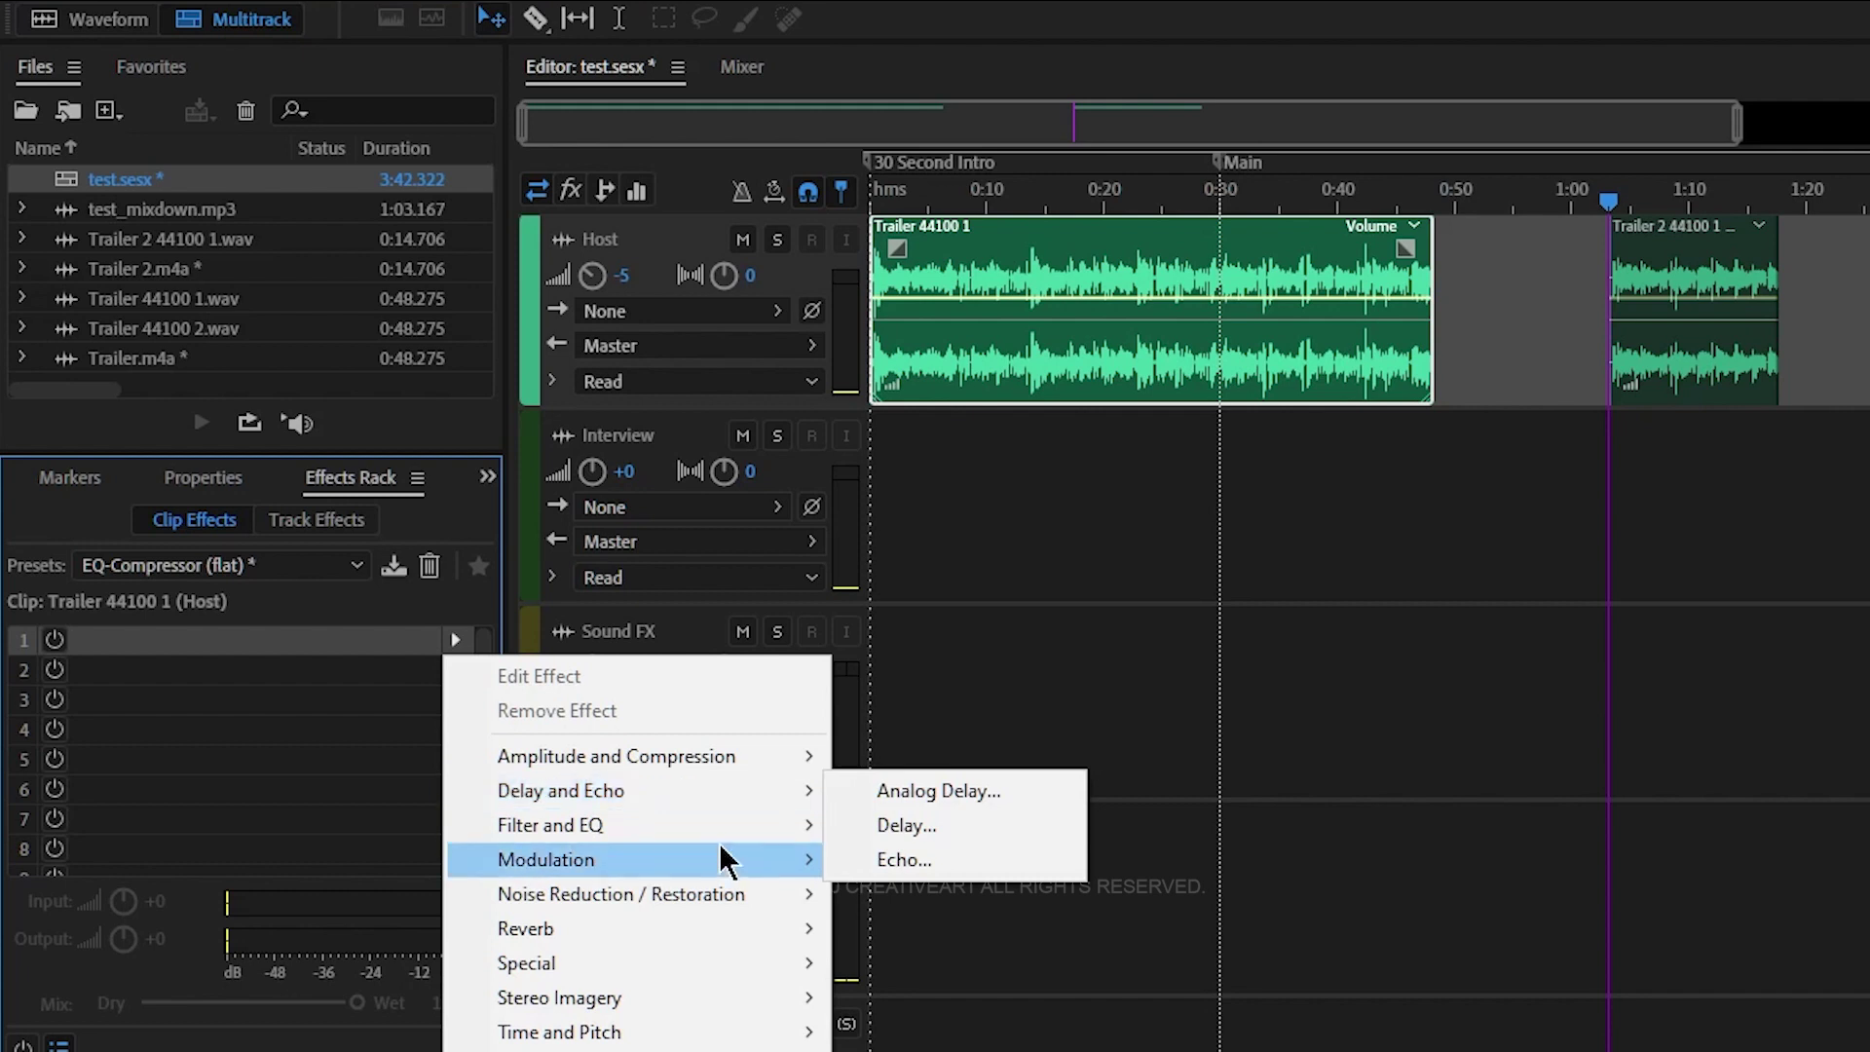
{"action": "mouse_move", "coordinate": [635, 892]}
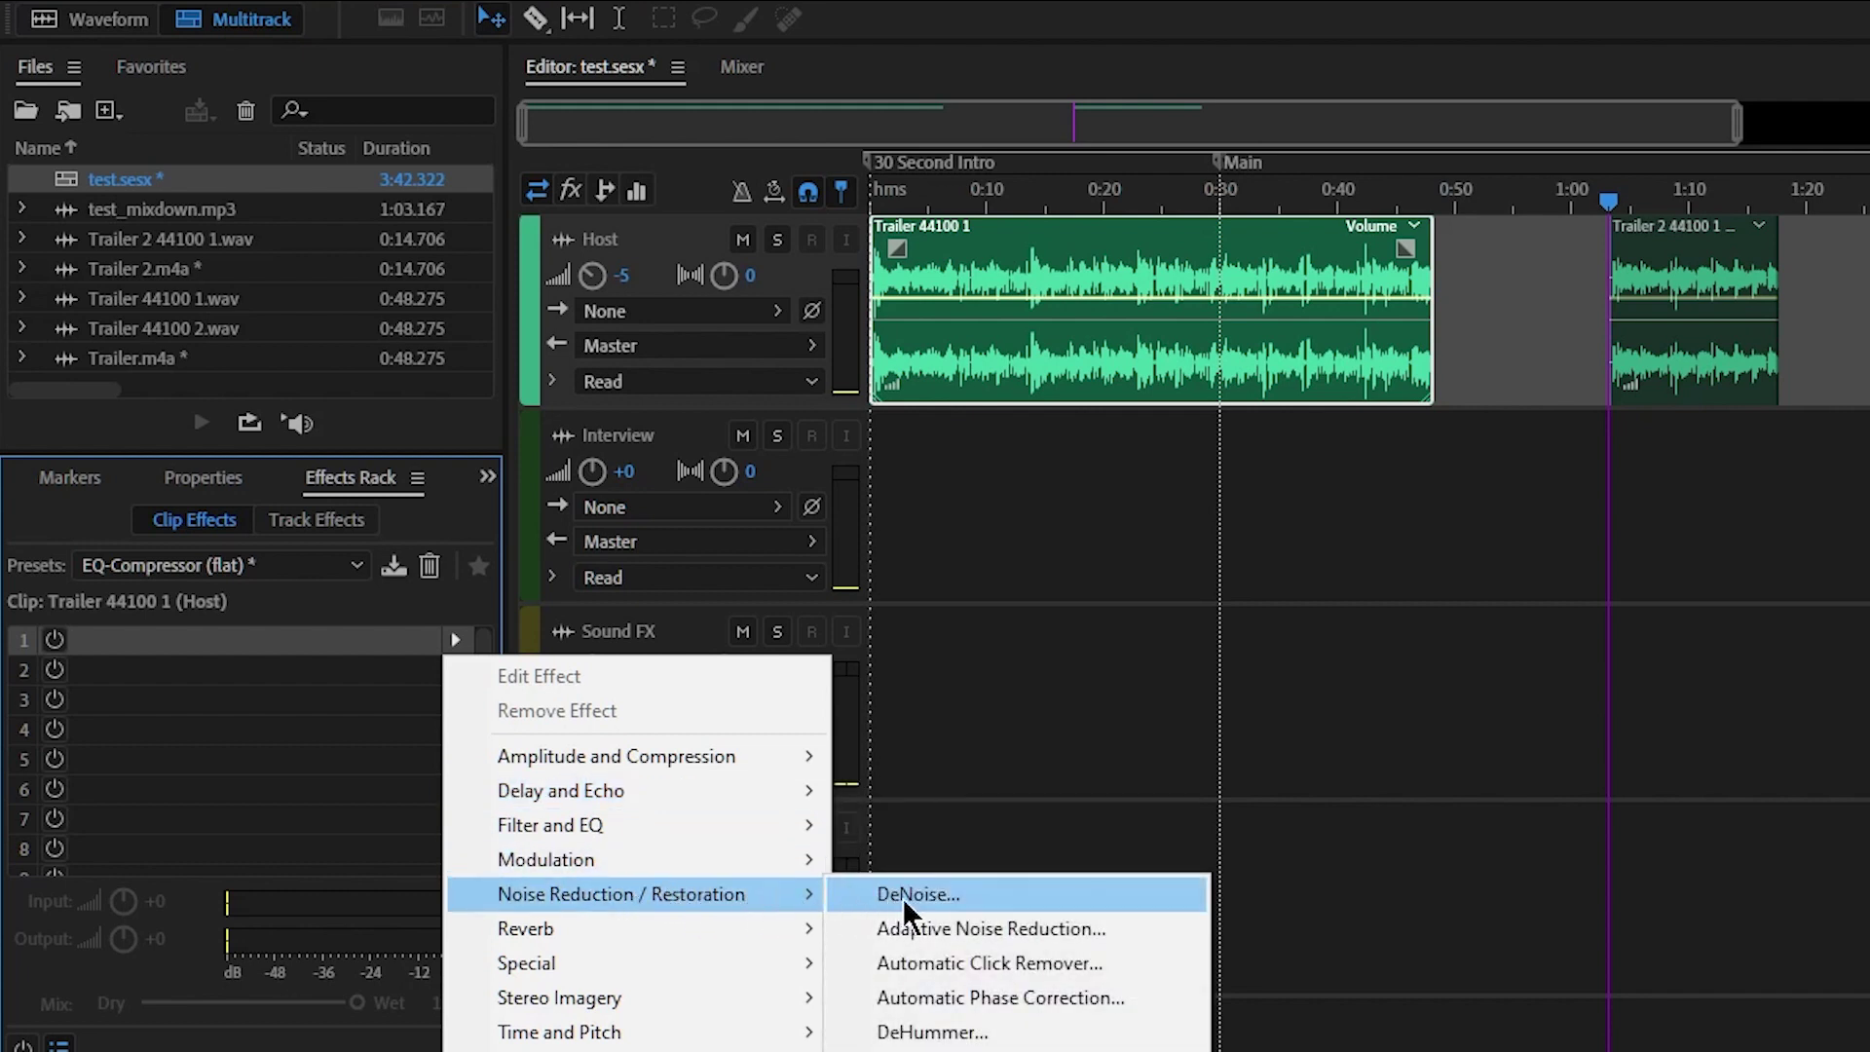
{"action": "left_click", "coordinate": [966, 892]}
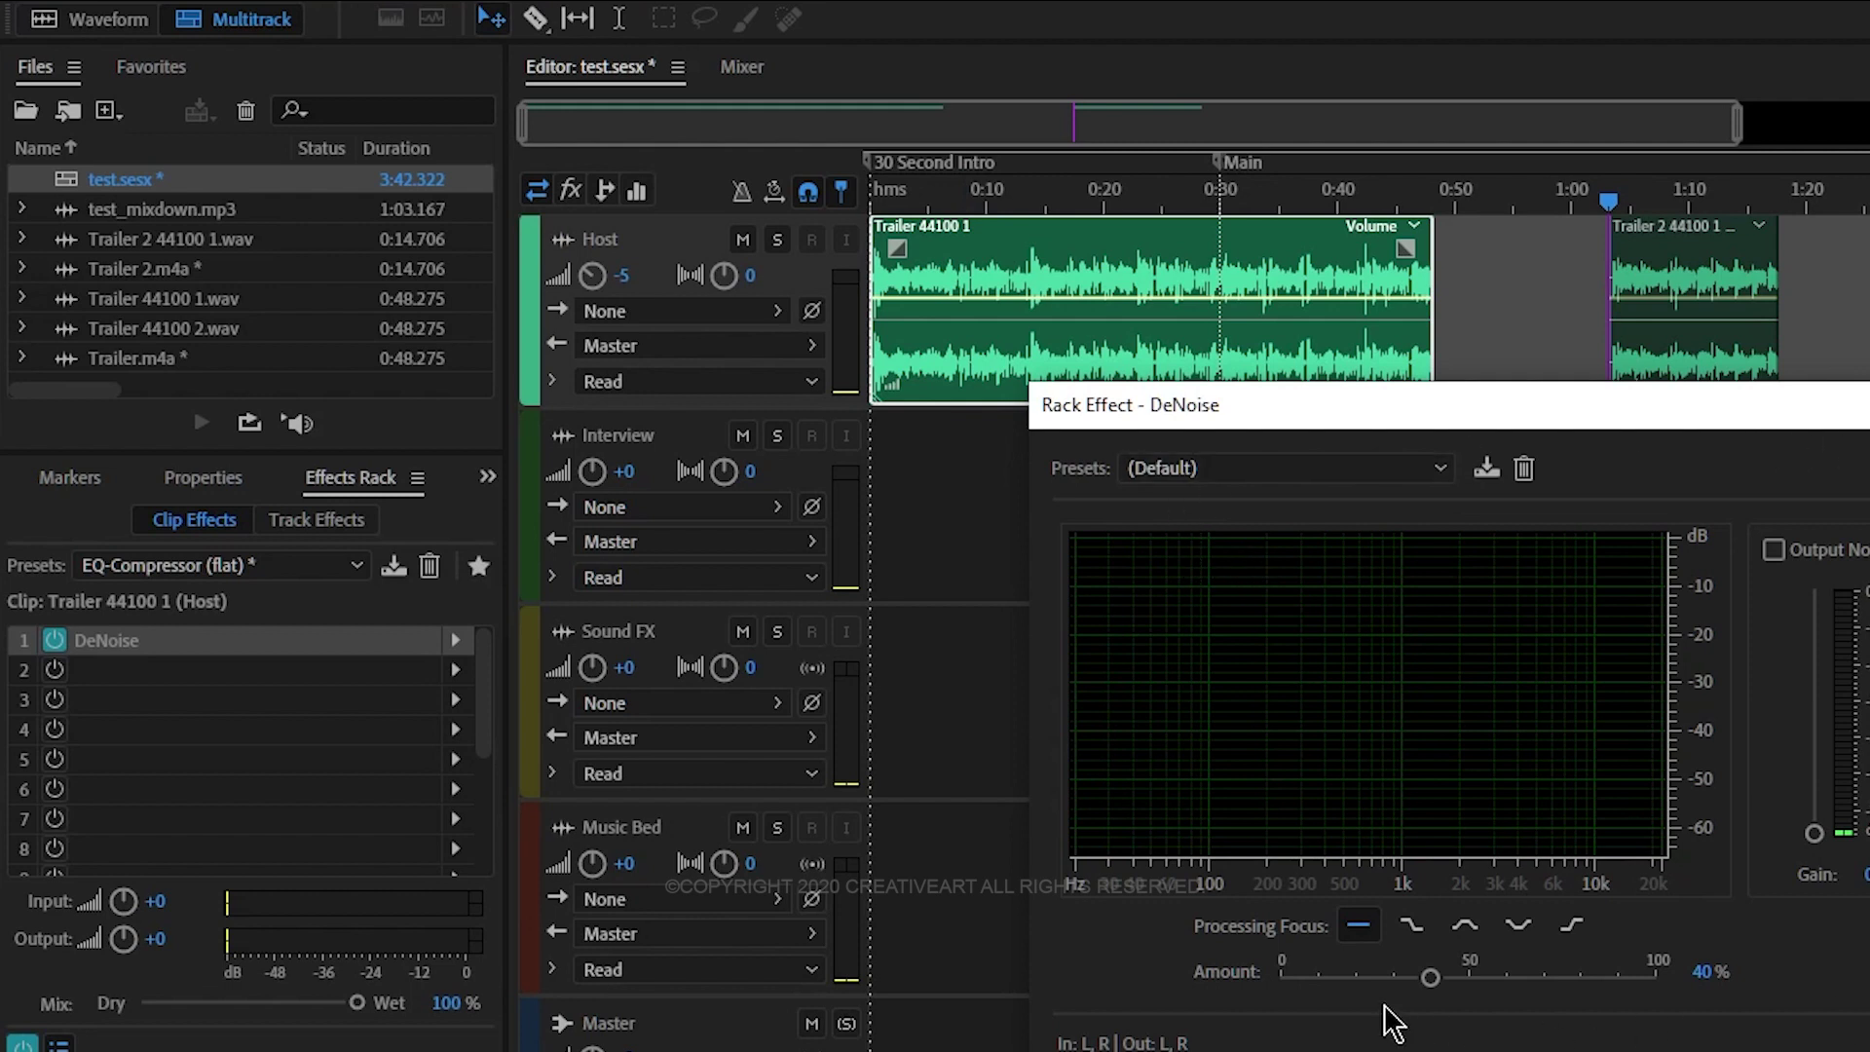
Apply the Light Noise Reduction preset to the DeNoise effect and close its settings window
{"action": "left_click", "coordinate": [1234, 467]}
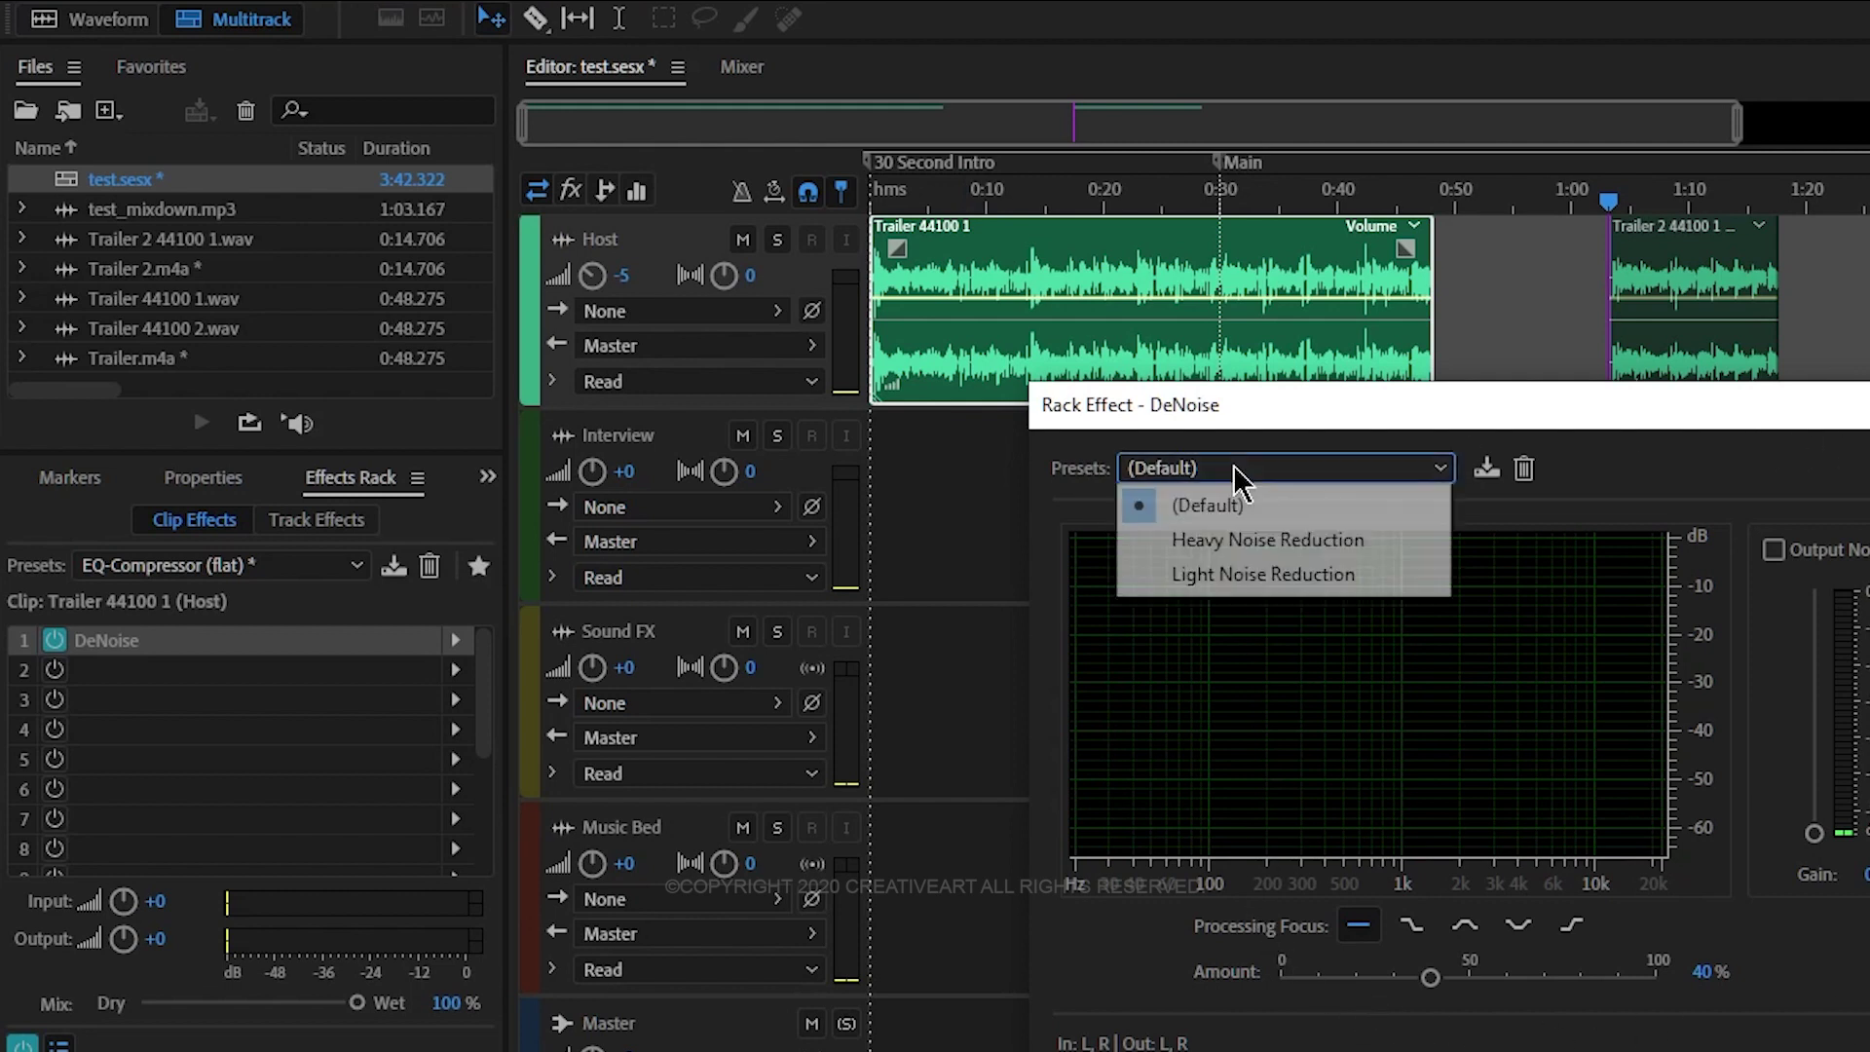
{"action": "left_click", "coordinate": [1257, 574]}
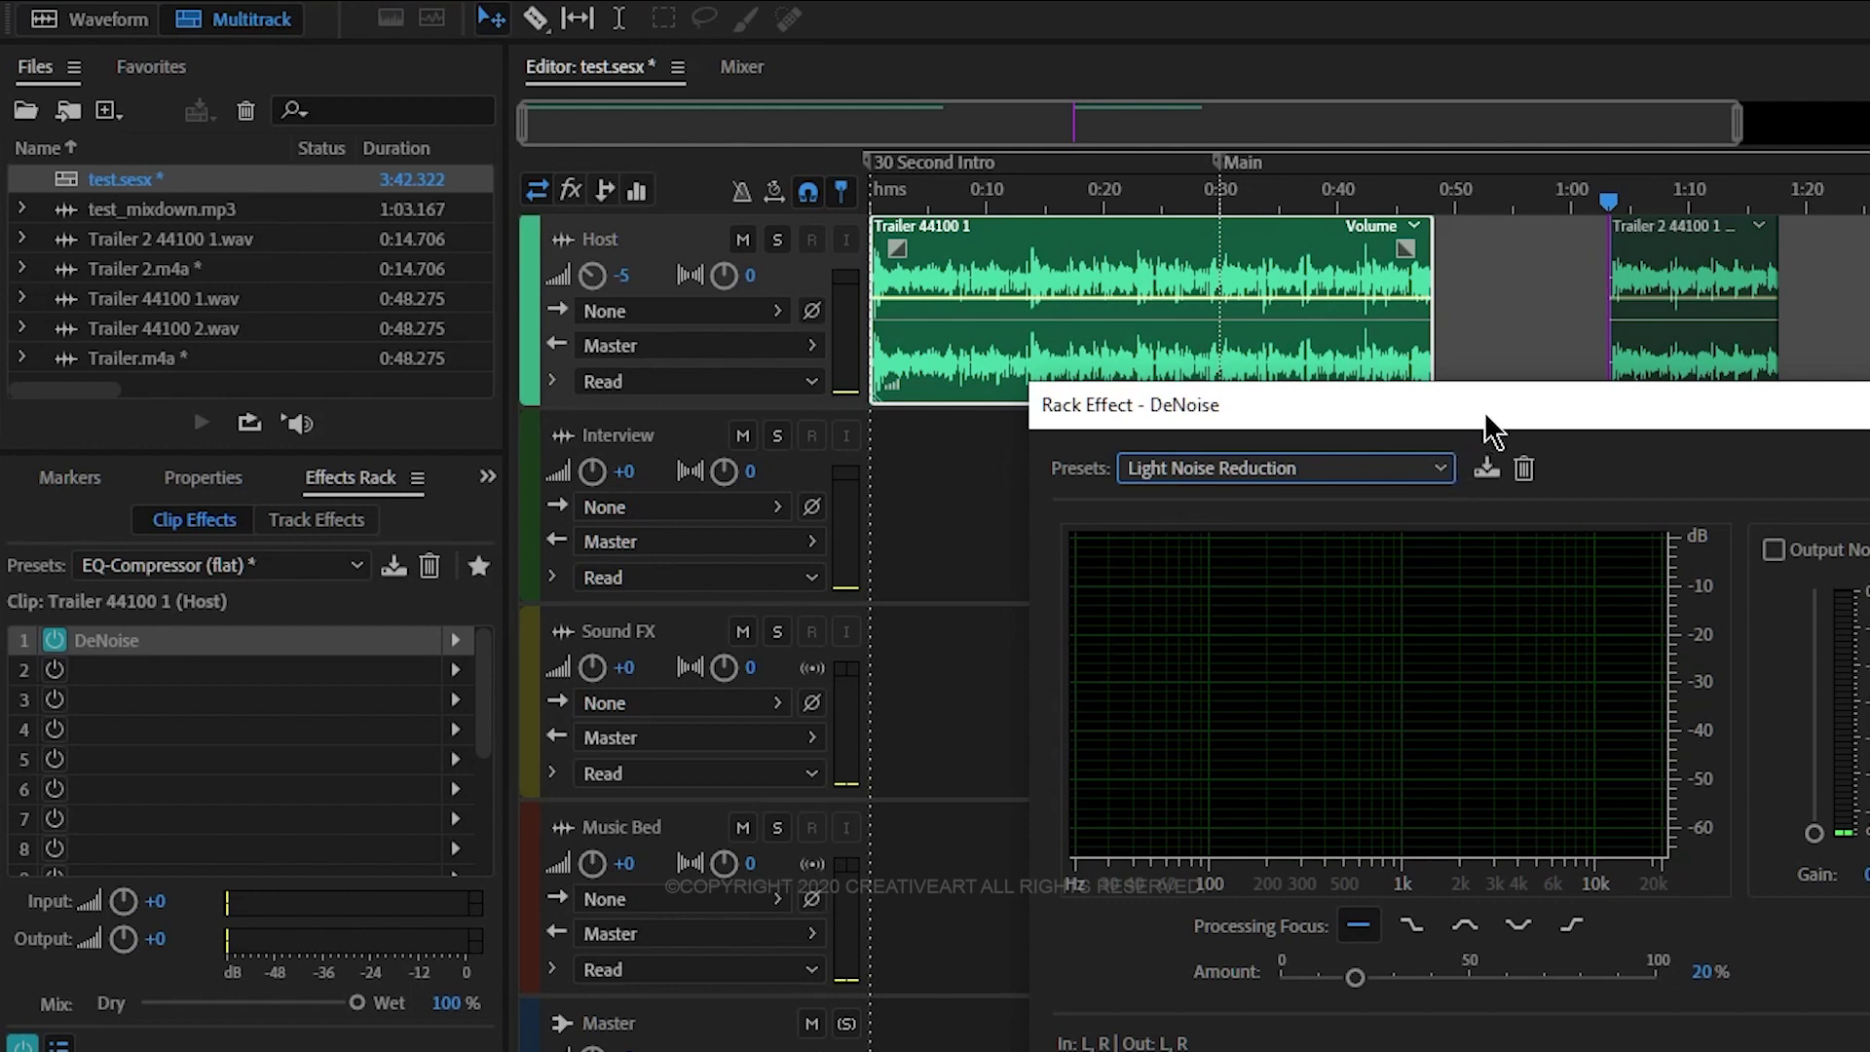
{"action": "left_click_drag", "start_coordinate": [1486, 415], "coordinate": [1488, 423]}
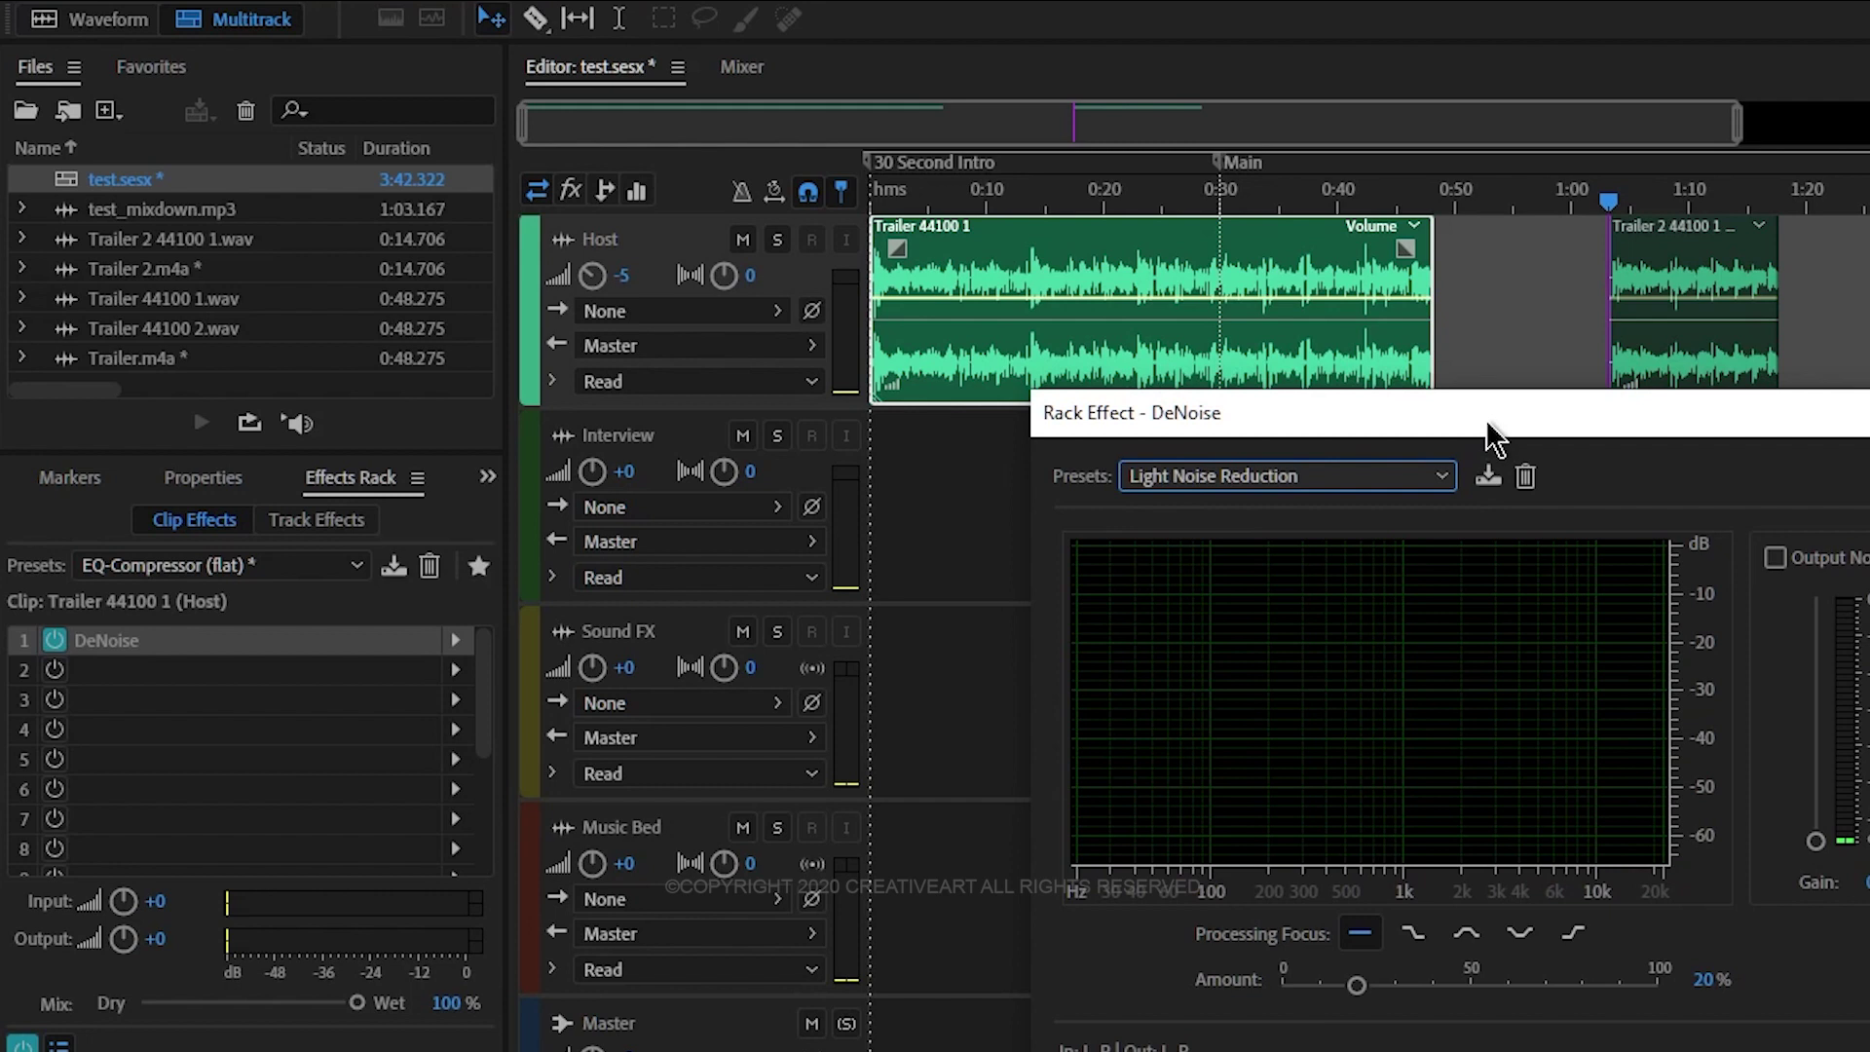
{"action": "key", "text": "alt+F4"}
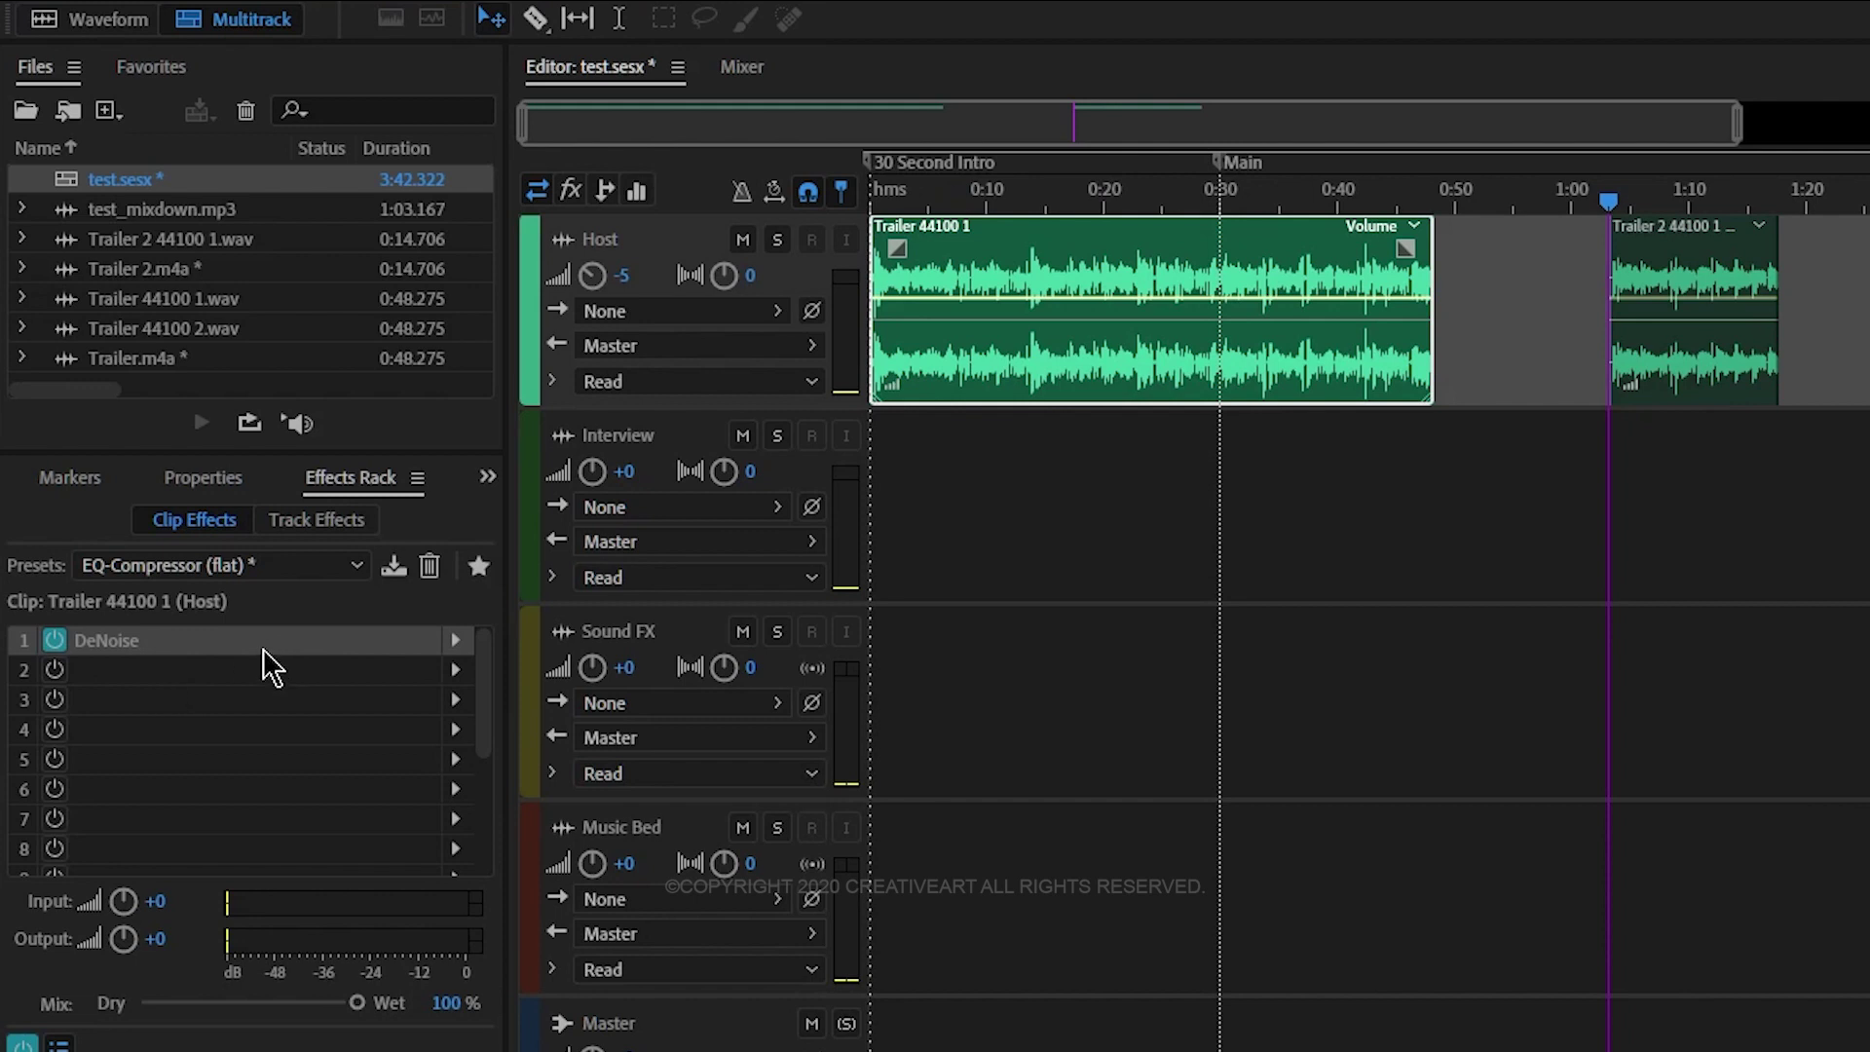
Select the two Host clips alternately to compare which effects each clip's rack holds
{"action": "left_click", "coordinate": [1716, 388]}
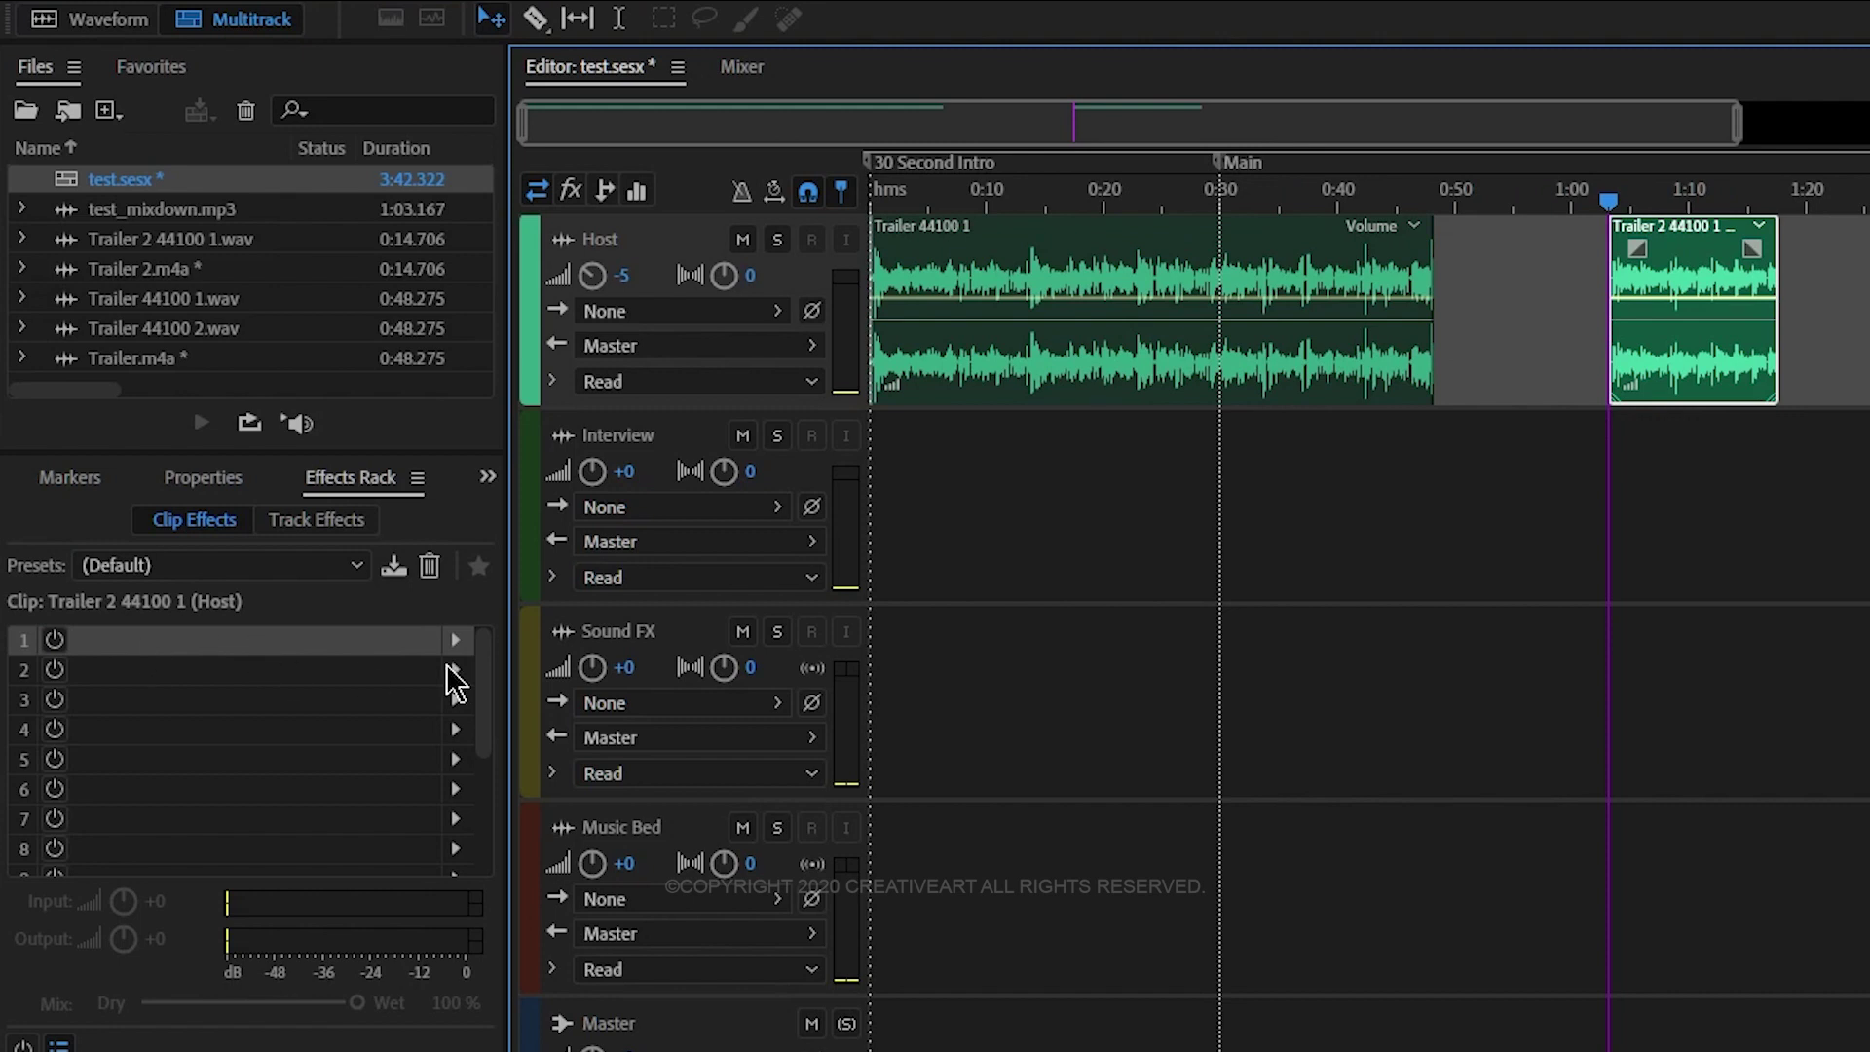
{"action": "left_click", "coordinate": [1394, 389]}
{"action": "left_click", "coordinate": [1739, 395]}
{"action": "left_click", "coordinate": [1156, 393]}
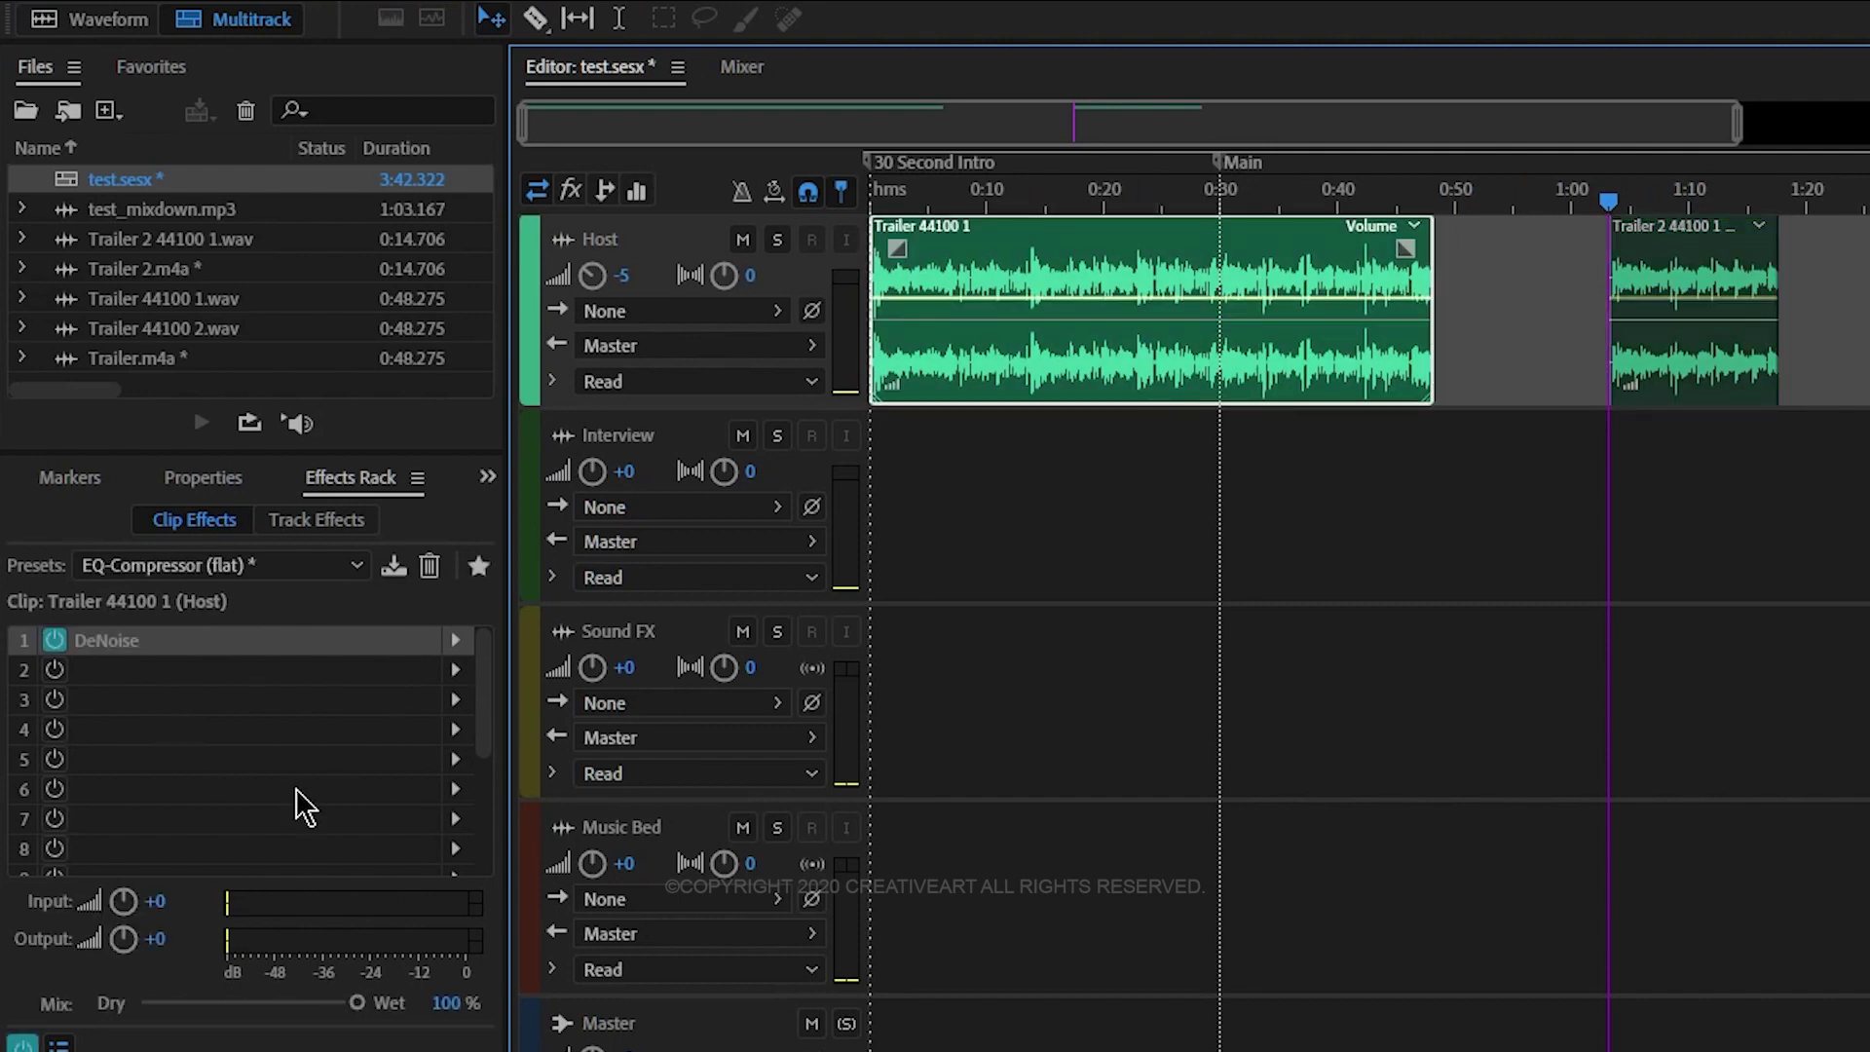
{"action": "left_click", "coordinate": [1743, 394]}
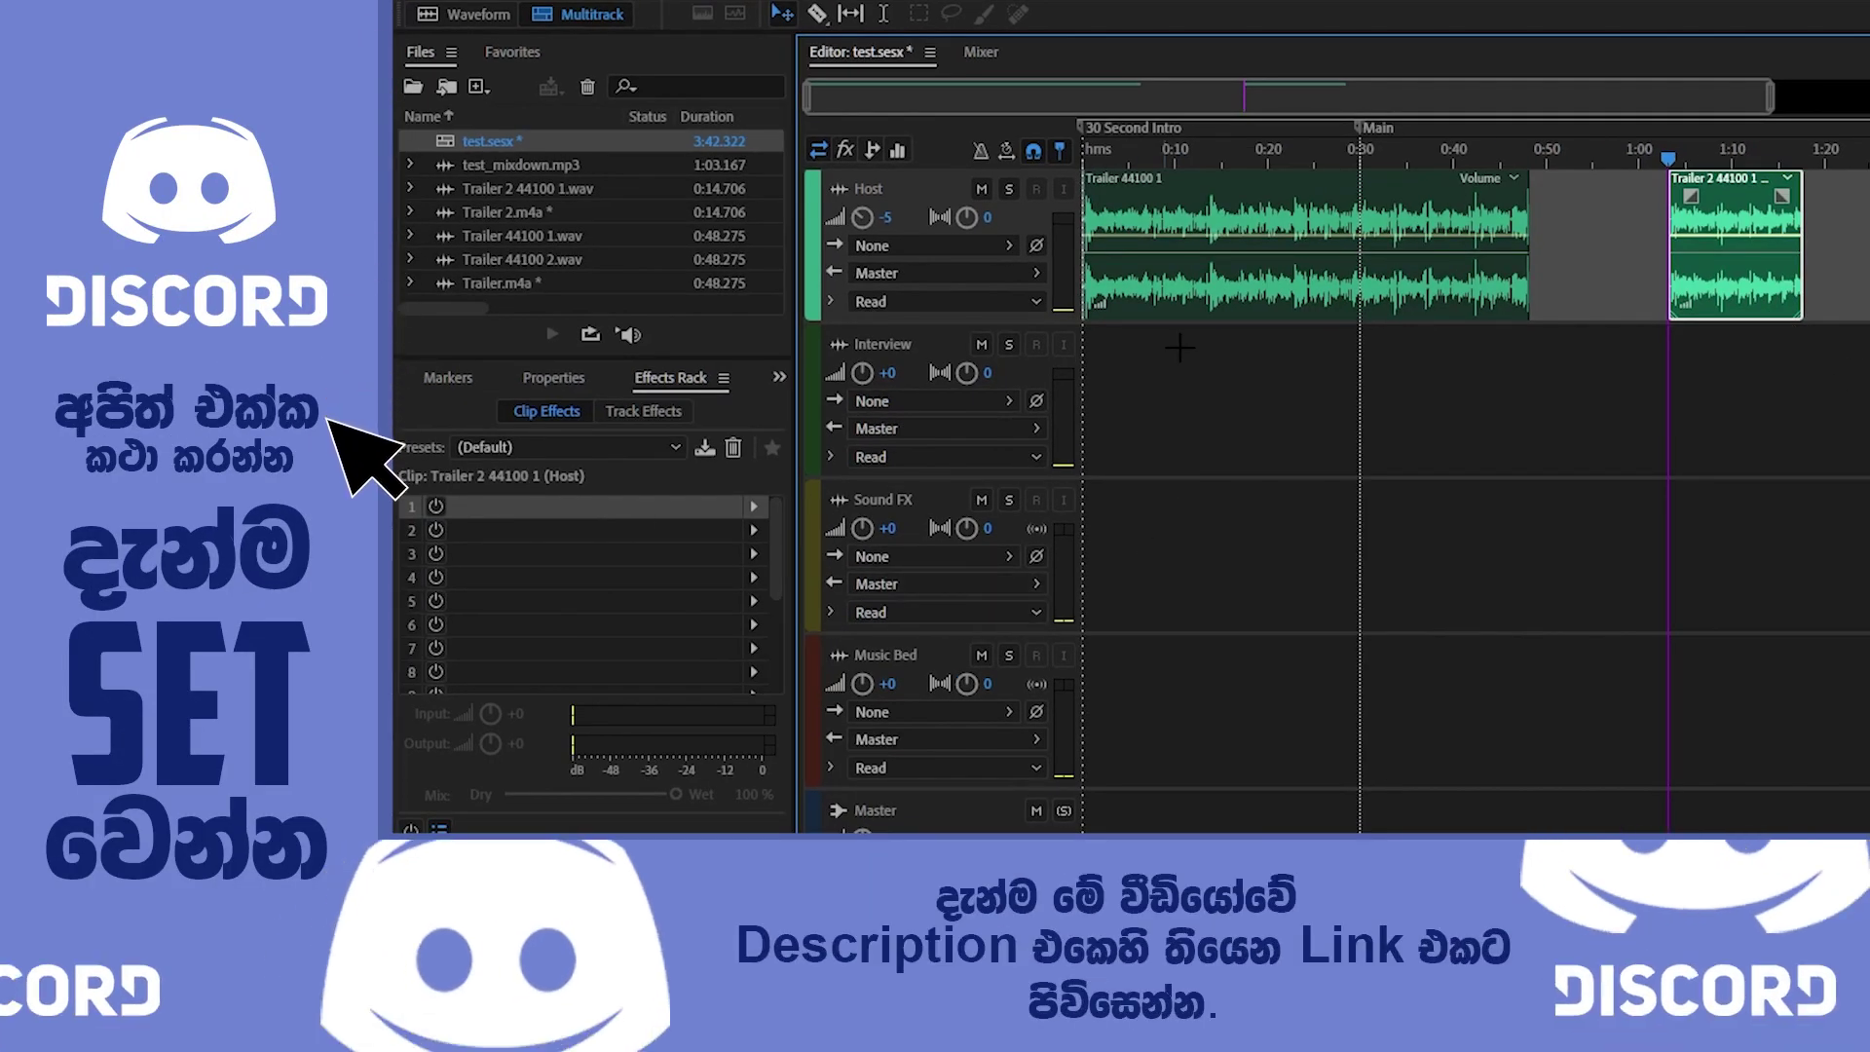
{"action": "left_click", "coordinate": [1283, 309]}
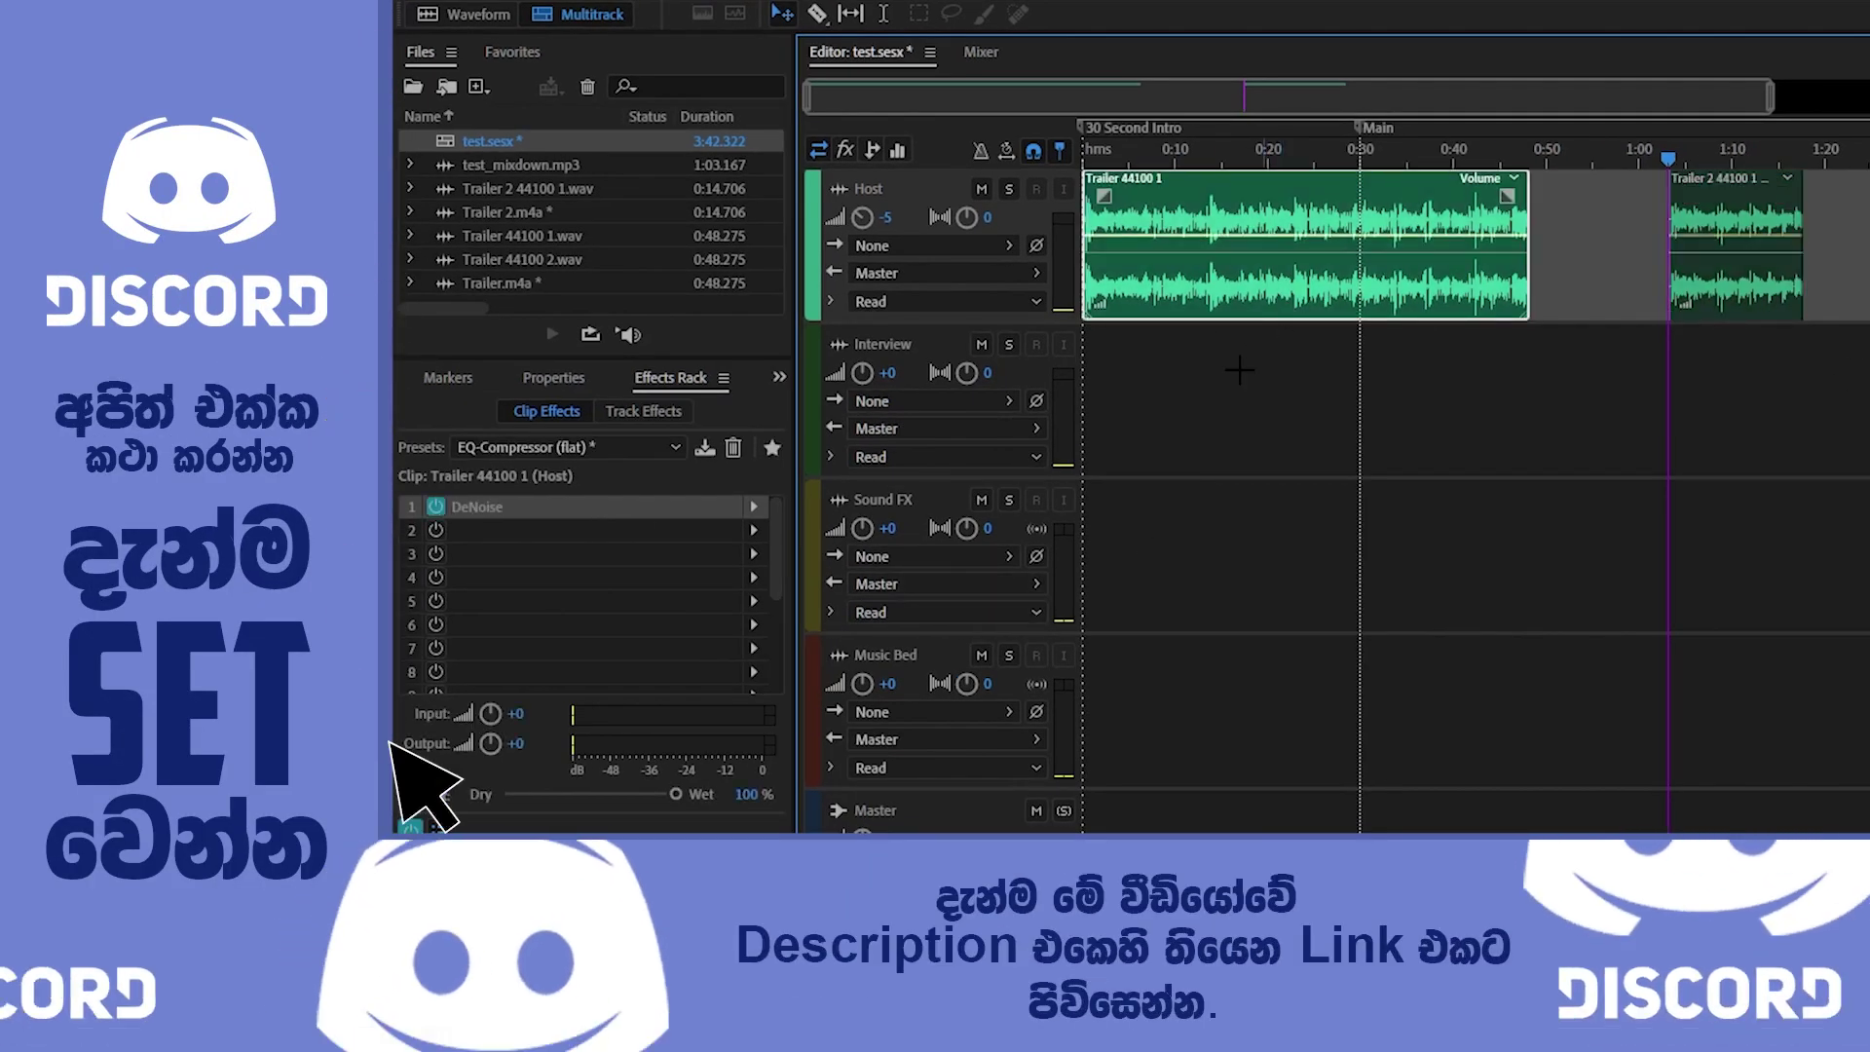
{"action": "left_click", "coordinate": [1256, 550]}
{"action": "left_click", "coordinate": [1315, 292]}
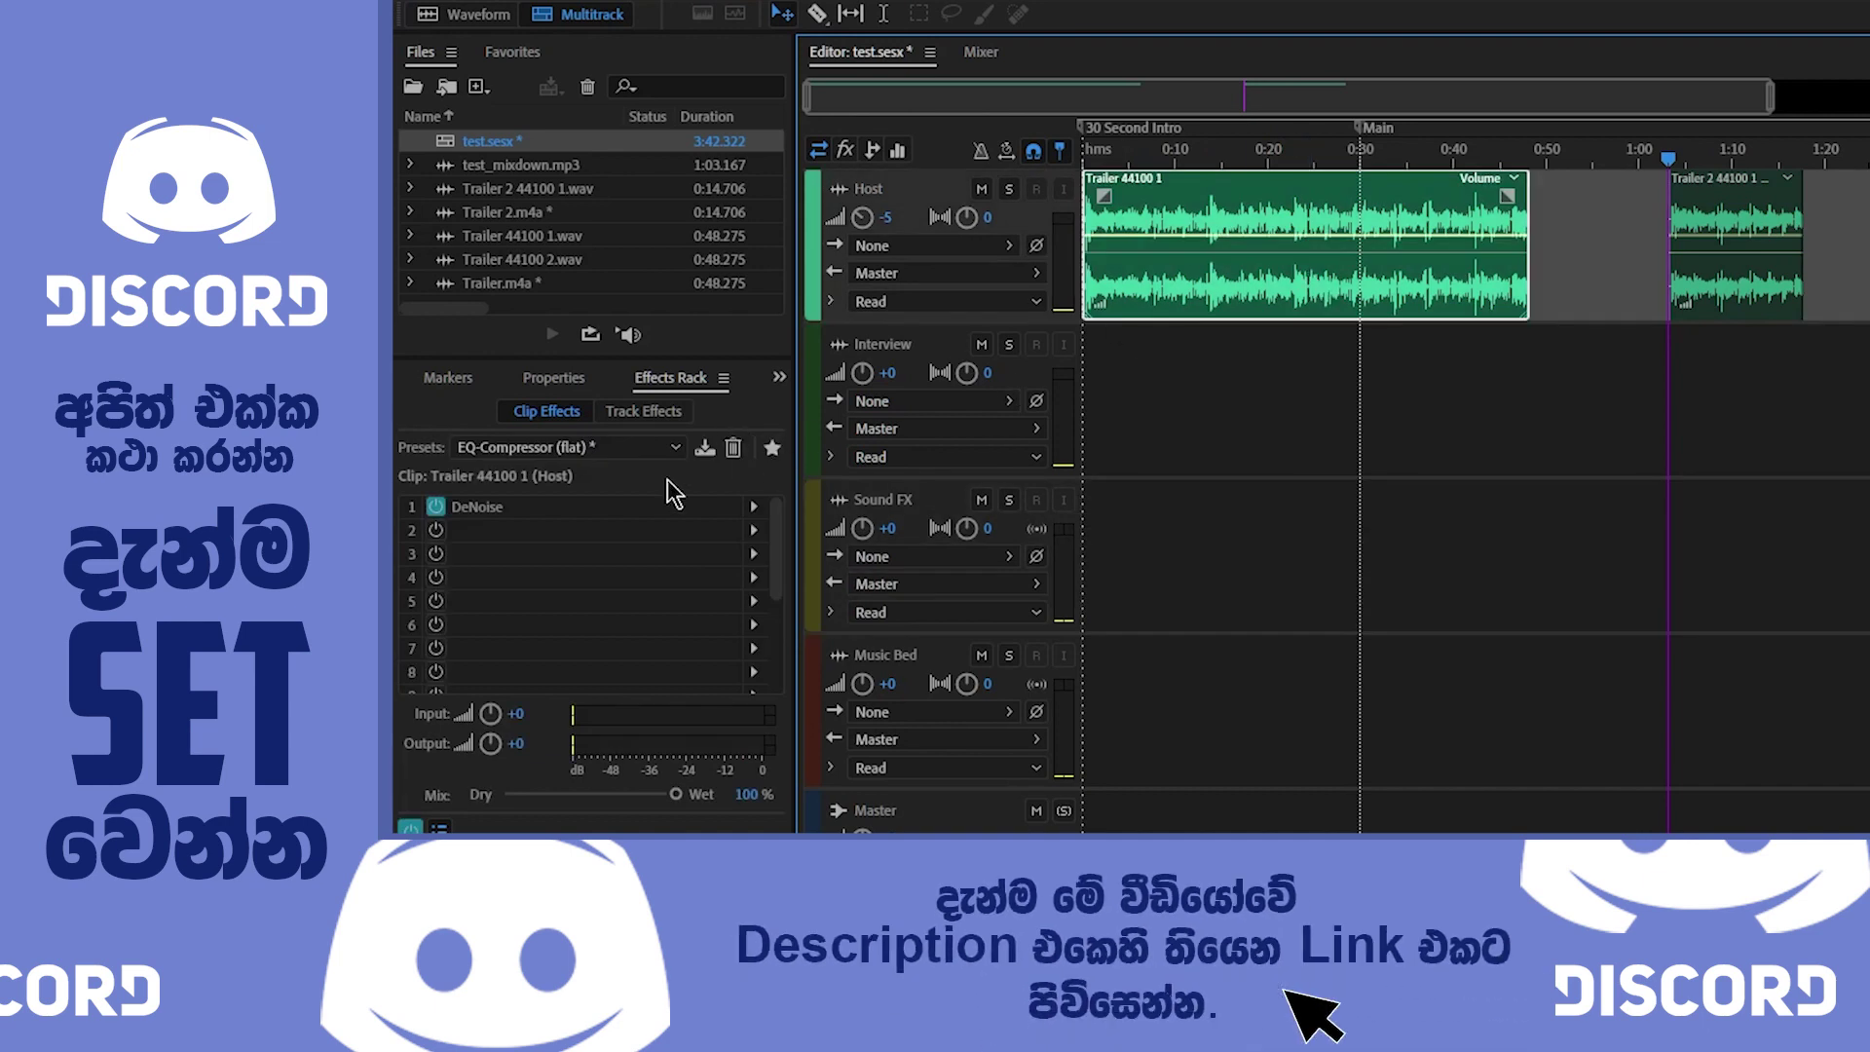
Remove DeNoise from slot 1 of the Trailer 44100 1 clip's rack and restore it
{"action": "left_click", "coordinate": [547, 509]}
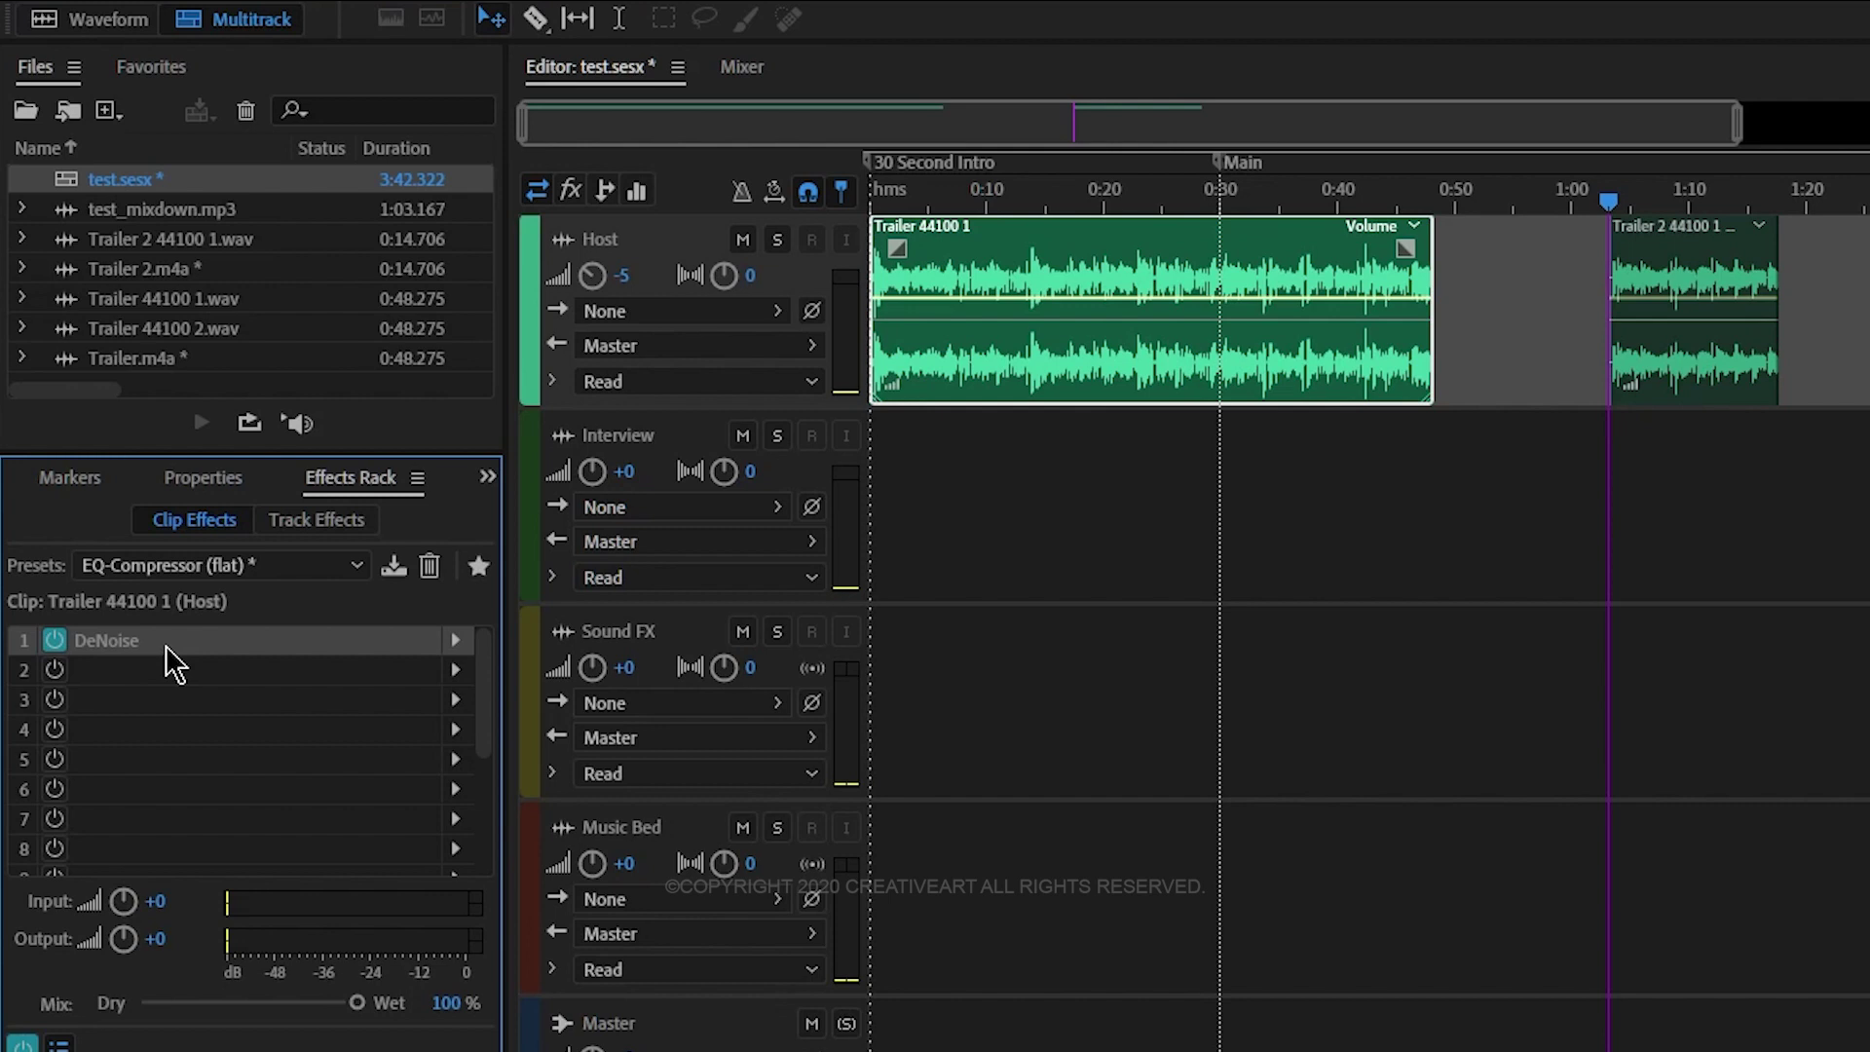
{"action": "key", "text": "Delete"}
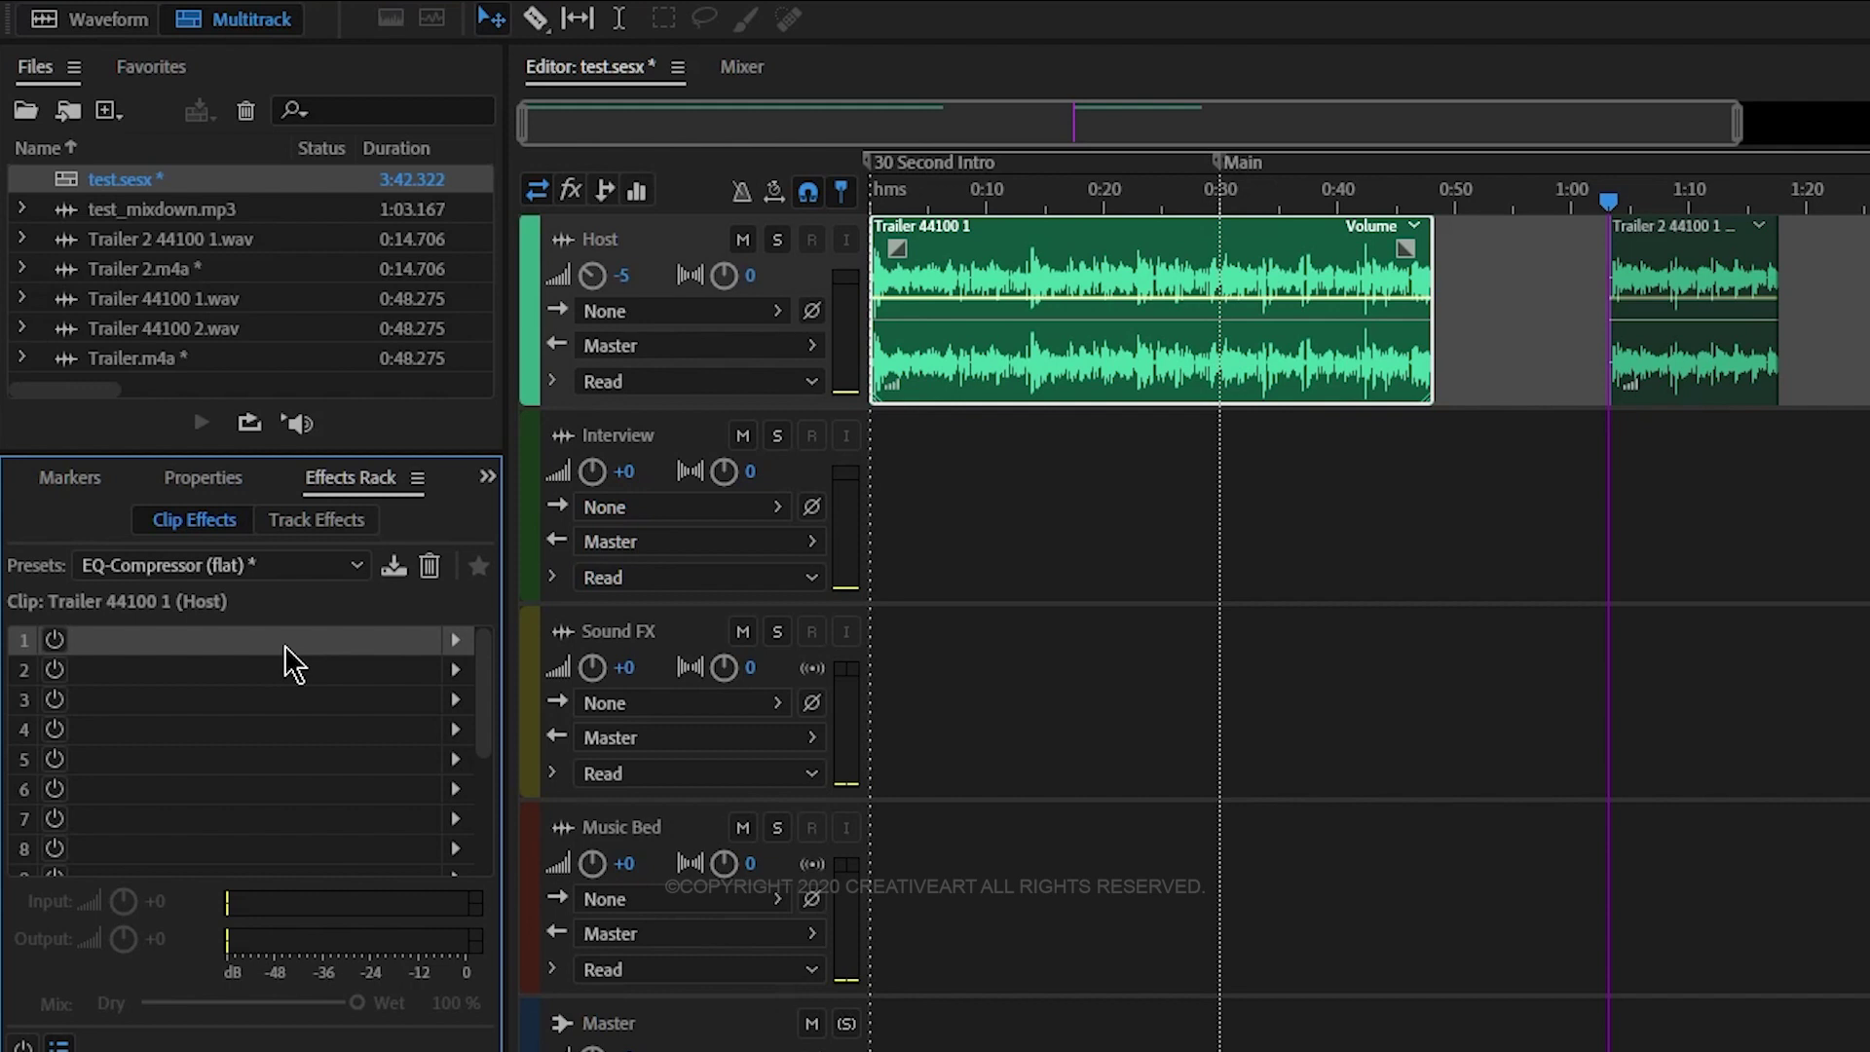
{"action": "left_click", "coordinate": [455, 641]}
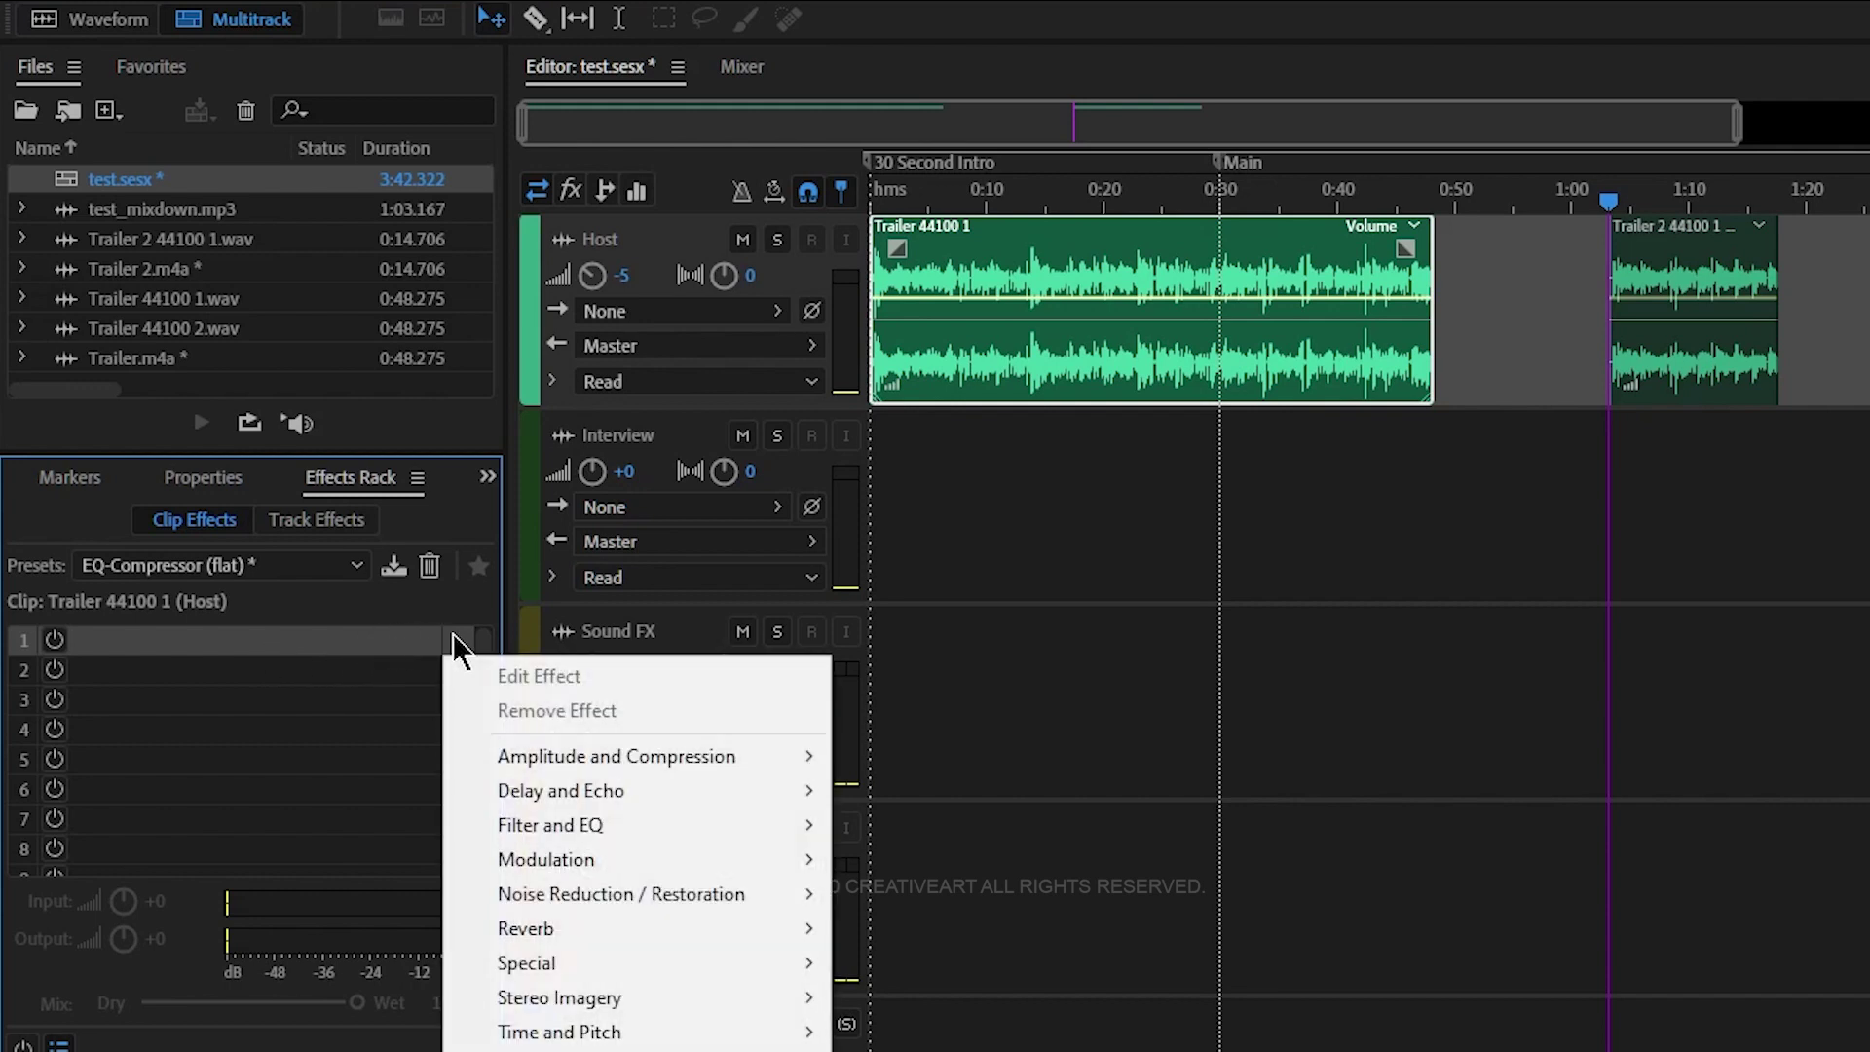
{"action": "left_click", "coordinate": [376, 638]}
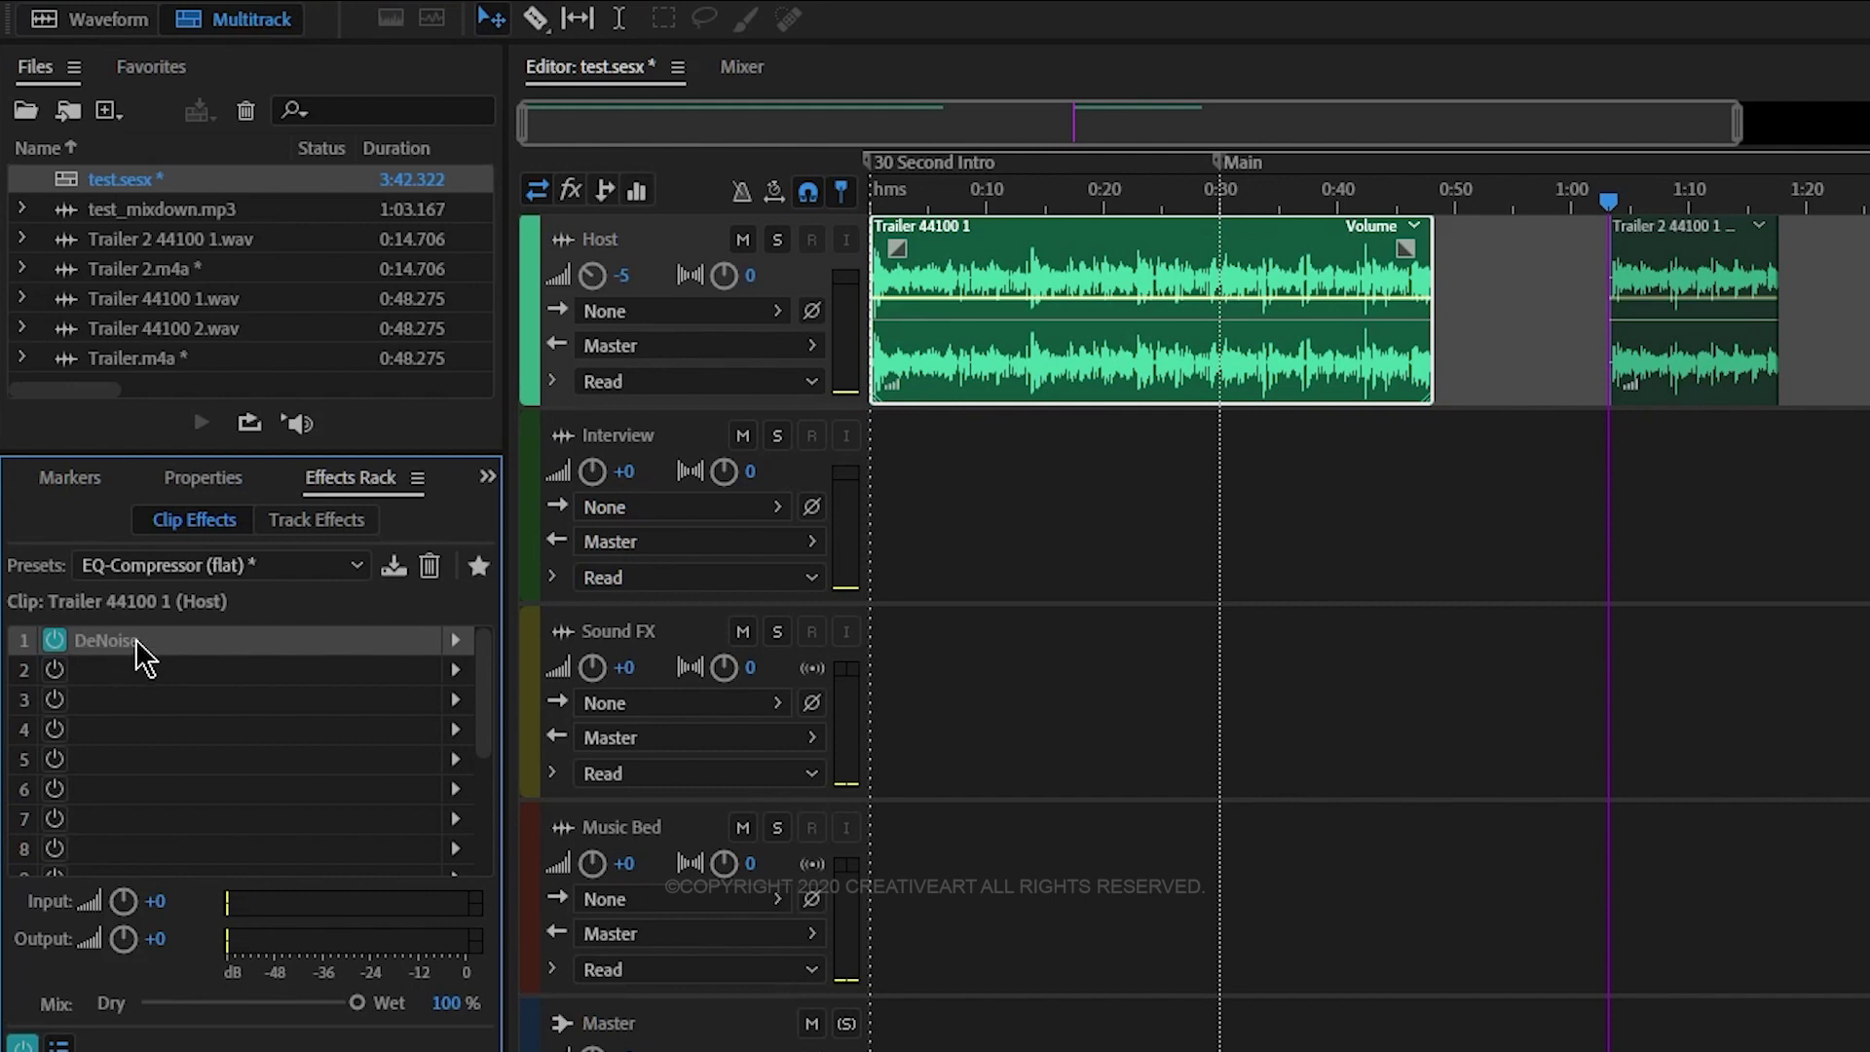
Replace DeNoise in slot 1 of the Trailer 44100 1 clip's rack with the Parametric Equalizer and close its settings
{"action": "left_click", "coordinate": [455, 641]}
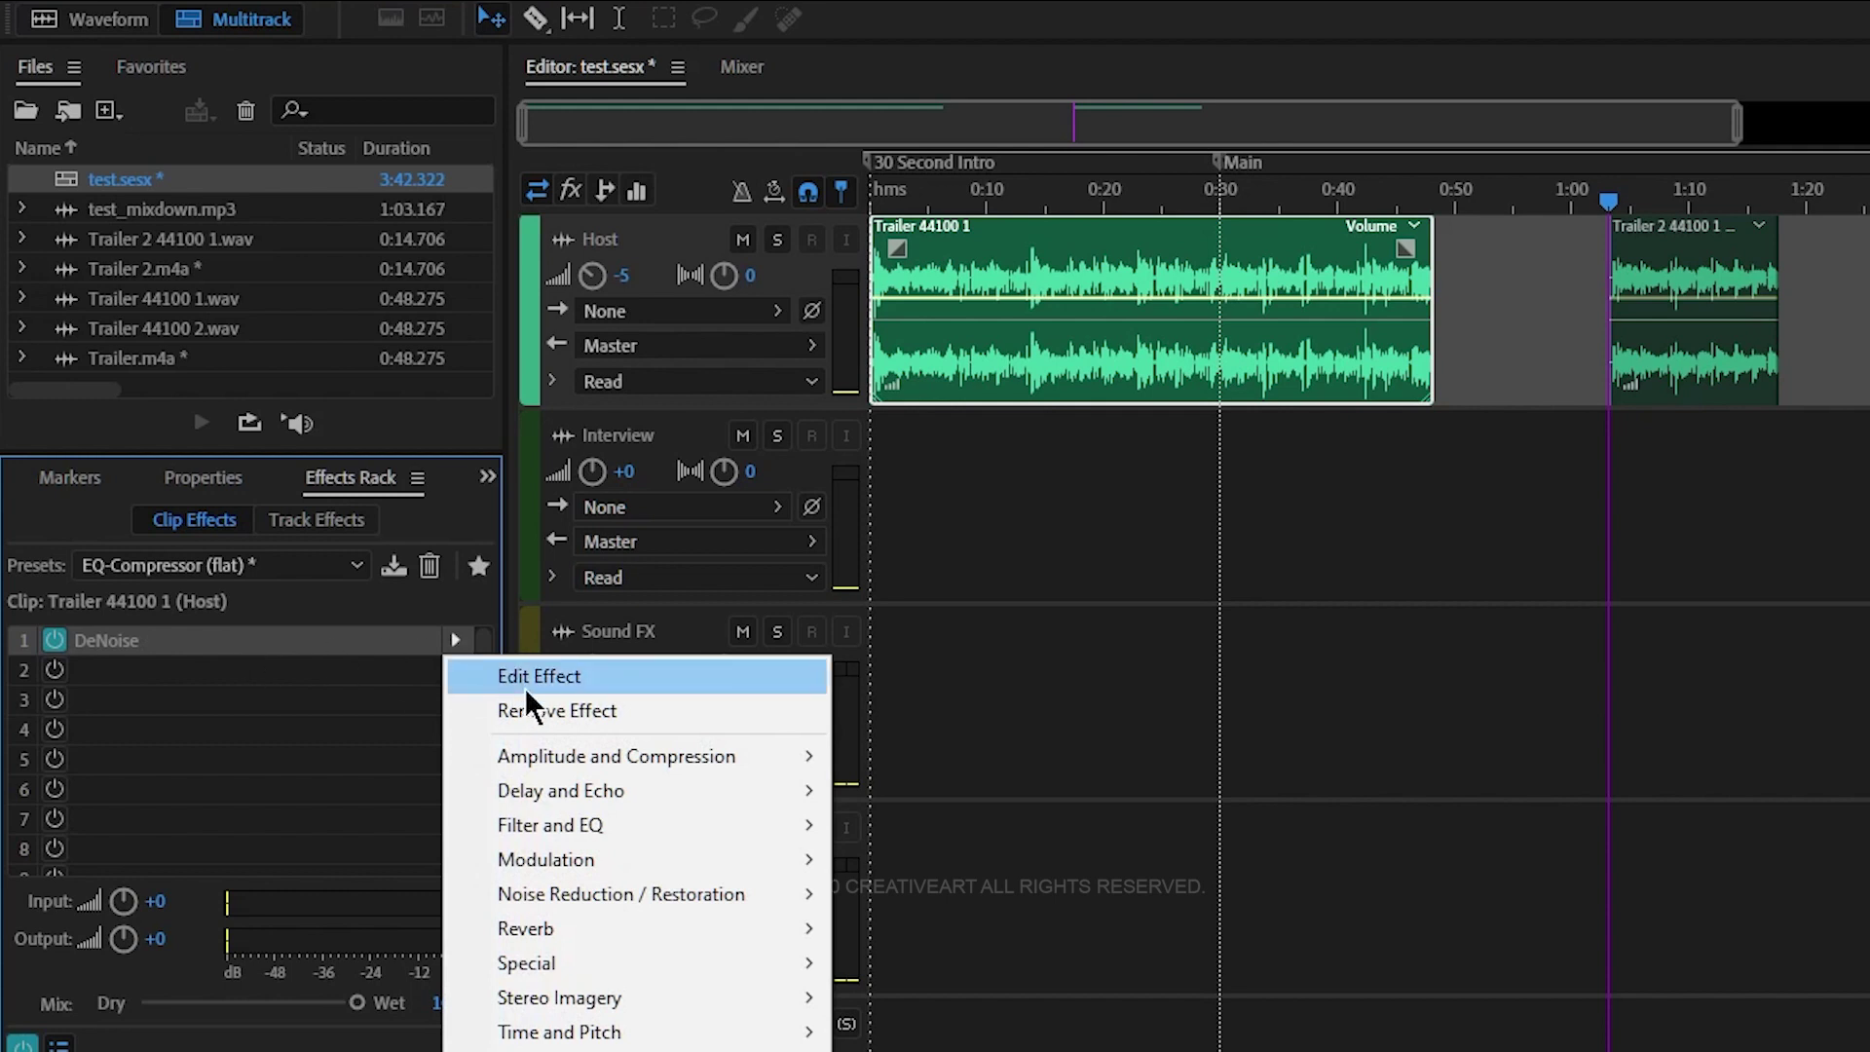
{"action": "mouse_move", "coordinate": [600, 791]}
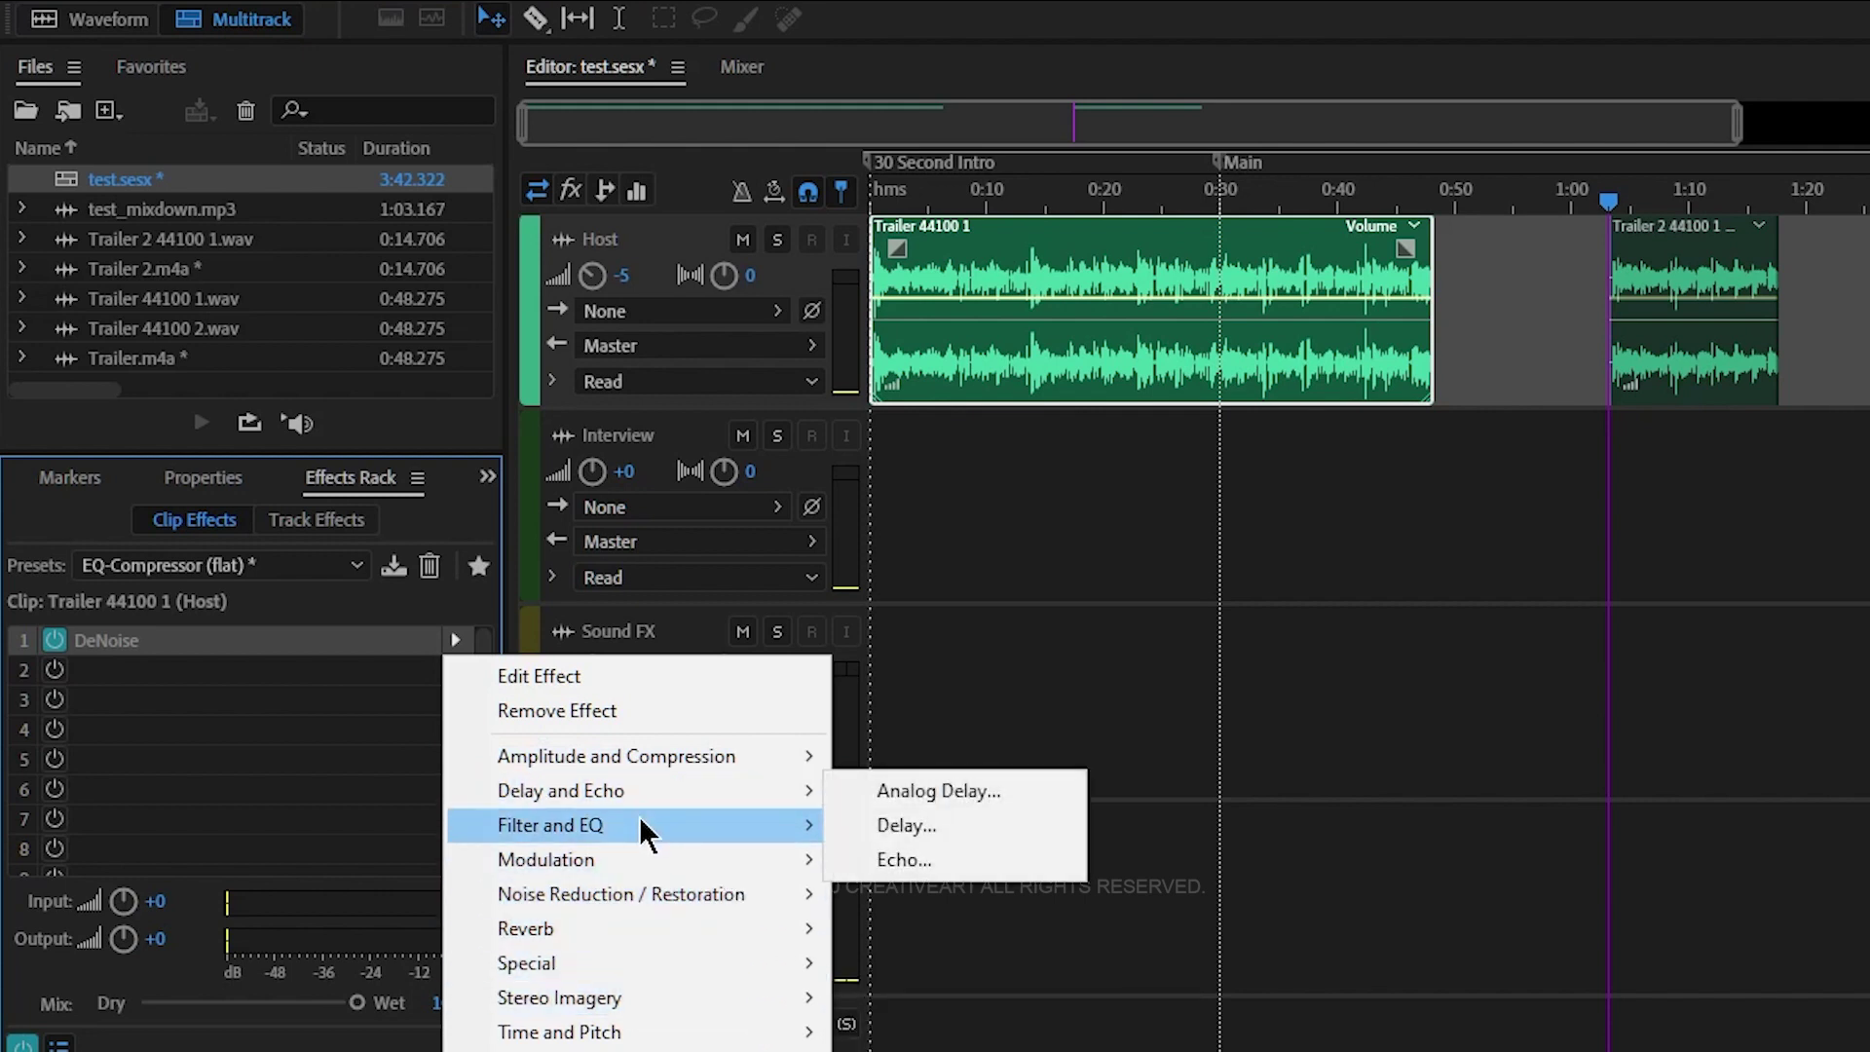
{"action": "mouse_move", "coordinate": [664, 830]}
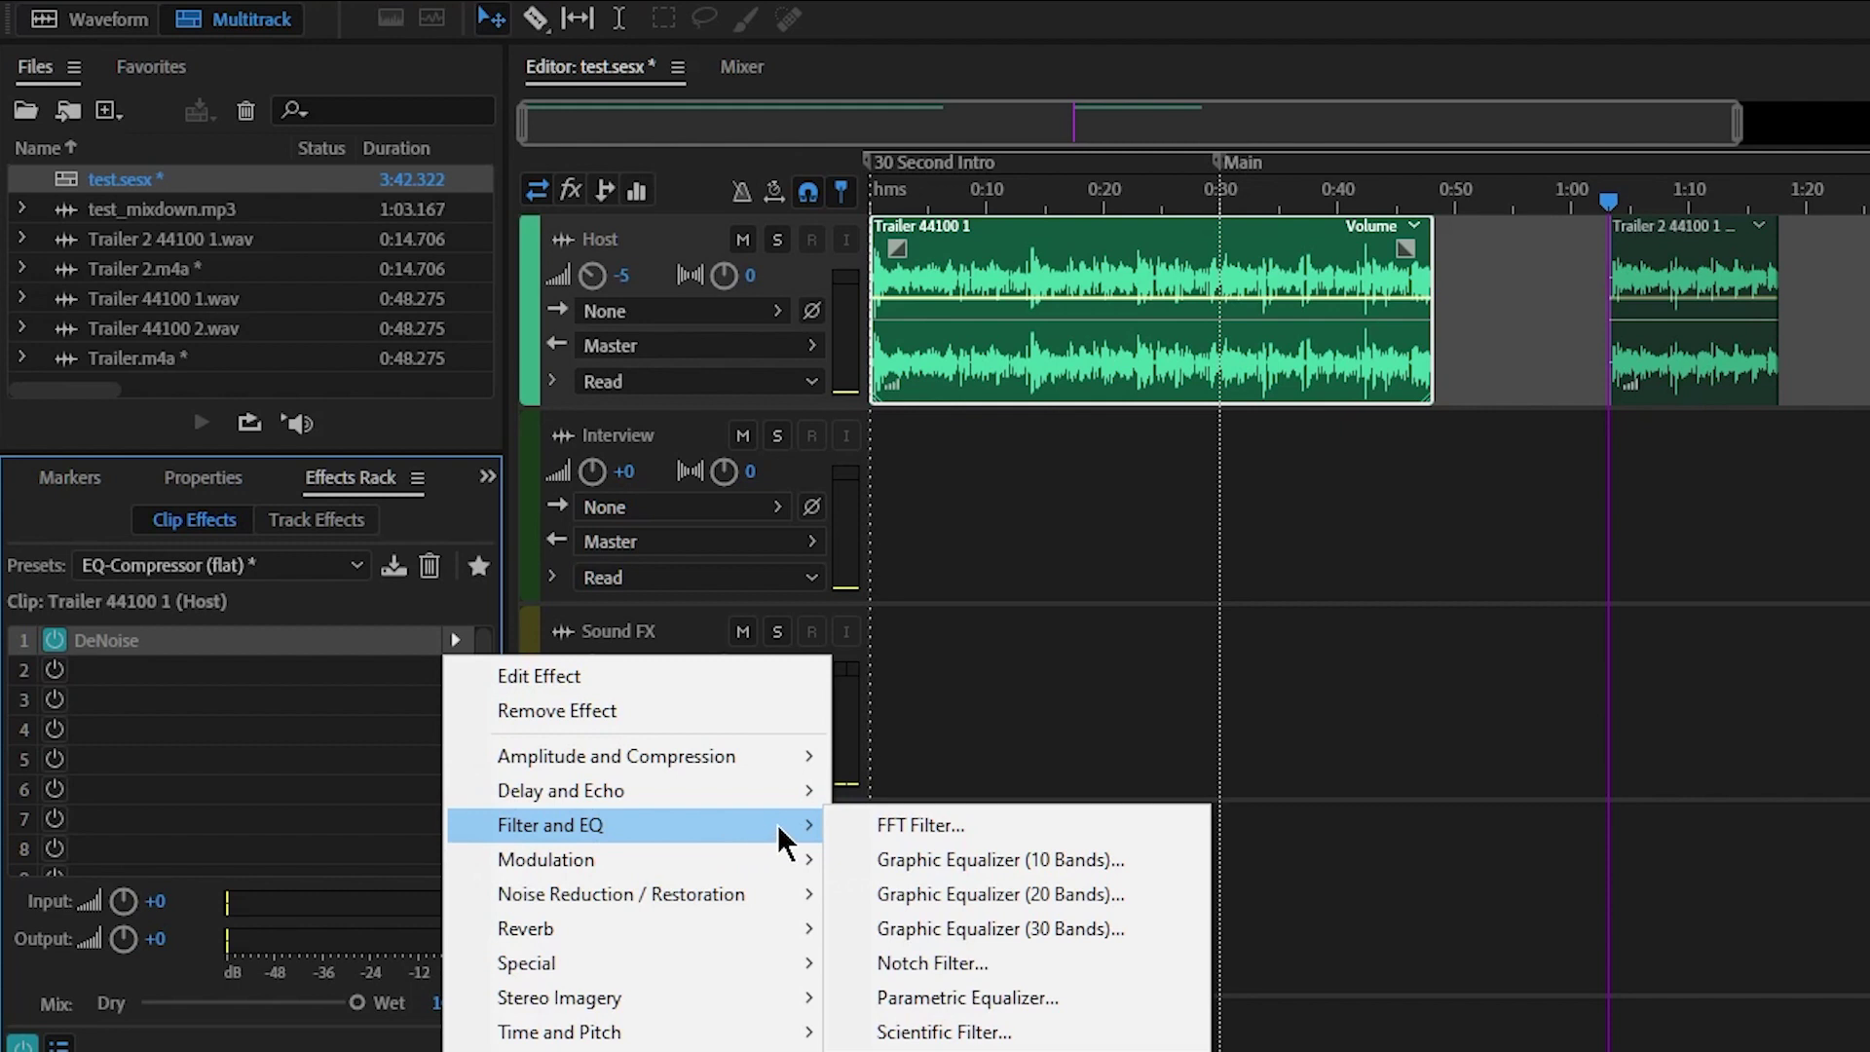
{"action": "left_click", "coordinate": [1046, 1013]}
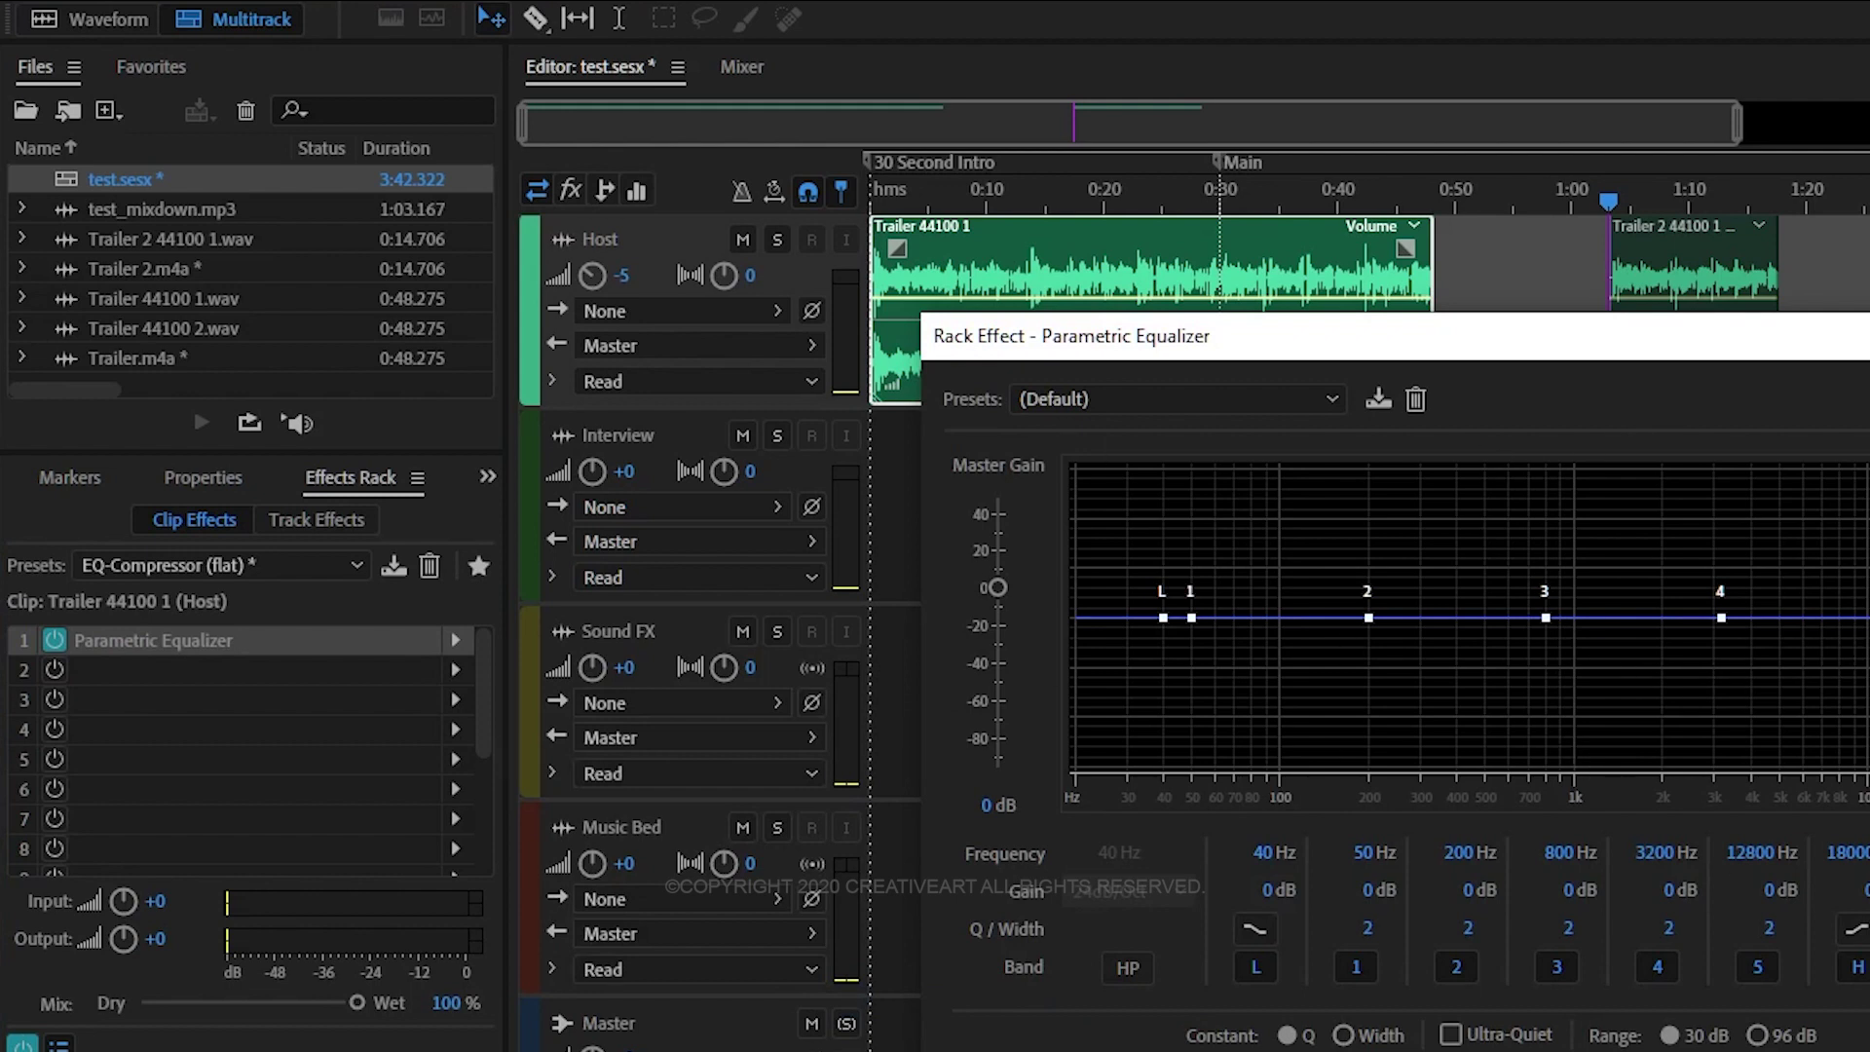
{"action": "left_click", "coordinate": [1860, 335]}
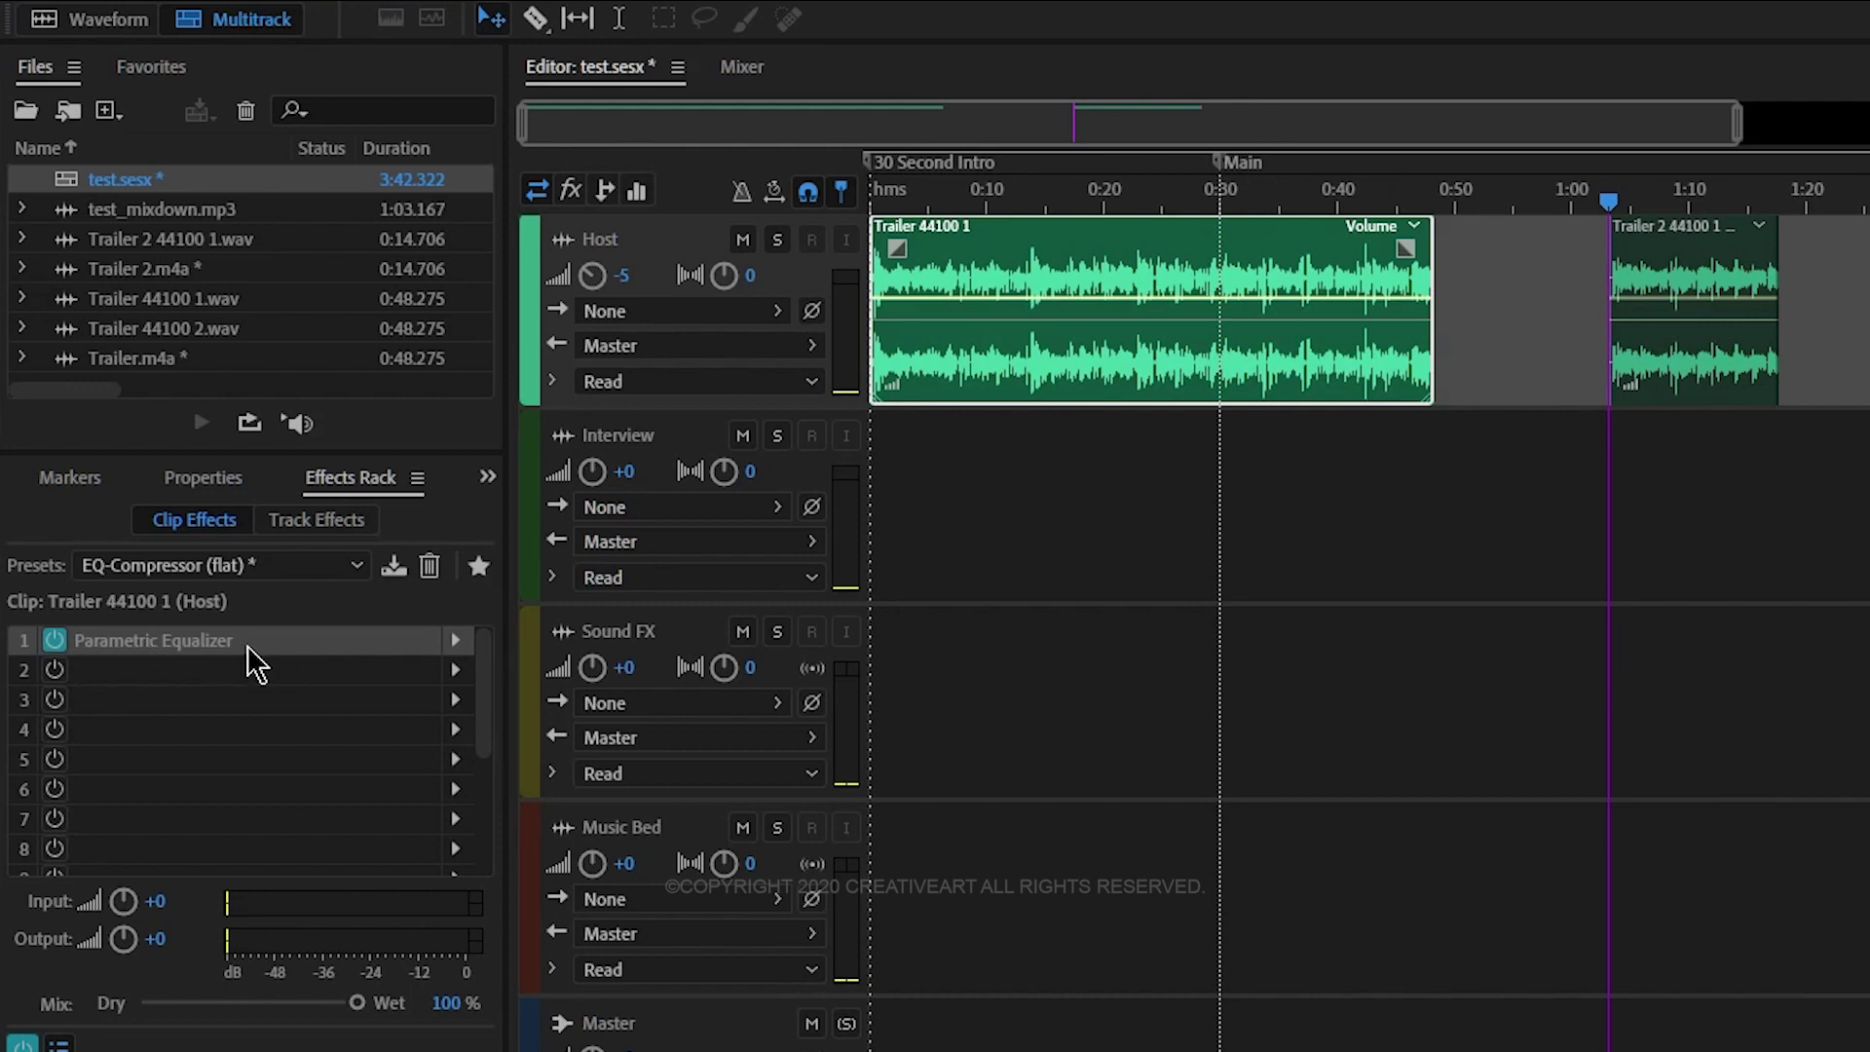
Open the Parametric Equalizer in slot 1 of the clip's rack for editing
{"action": "left_click", "coordinate": [146, 666]}
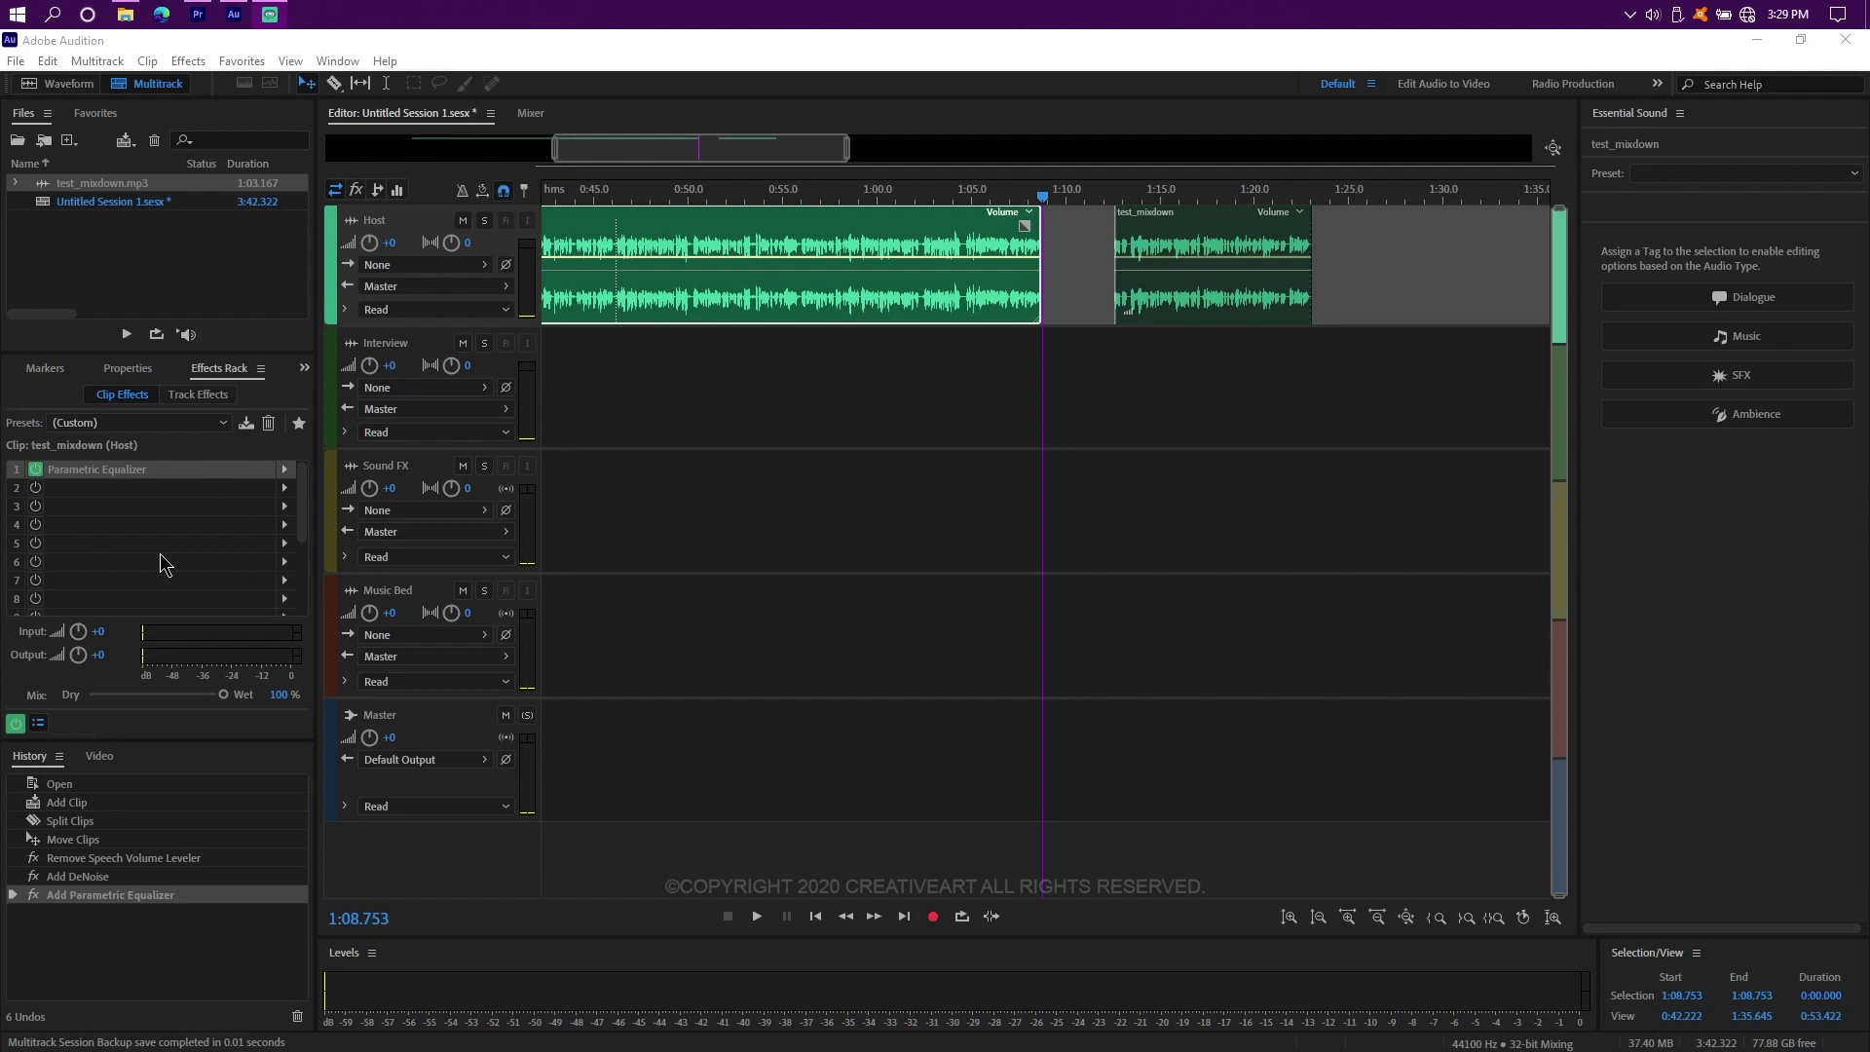
{"action": "left_click", "coordinate": [154, 491]}
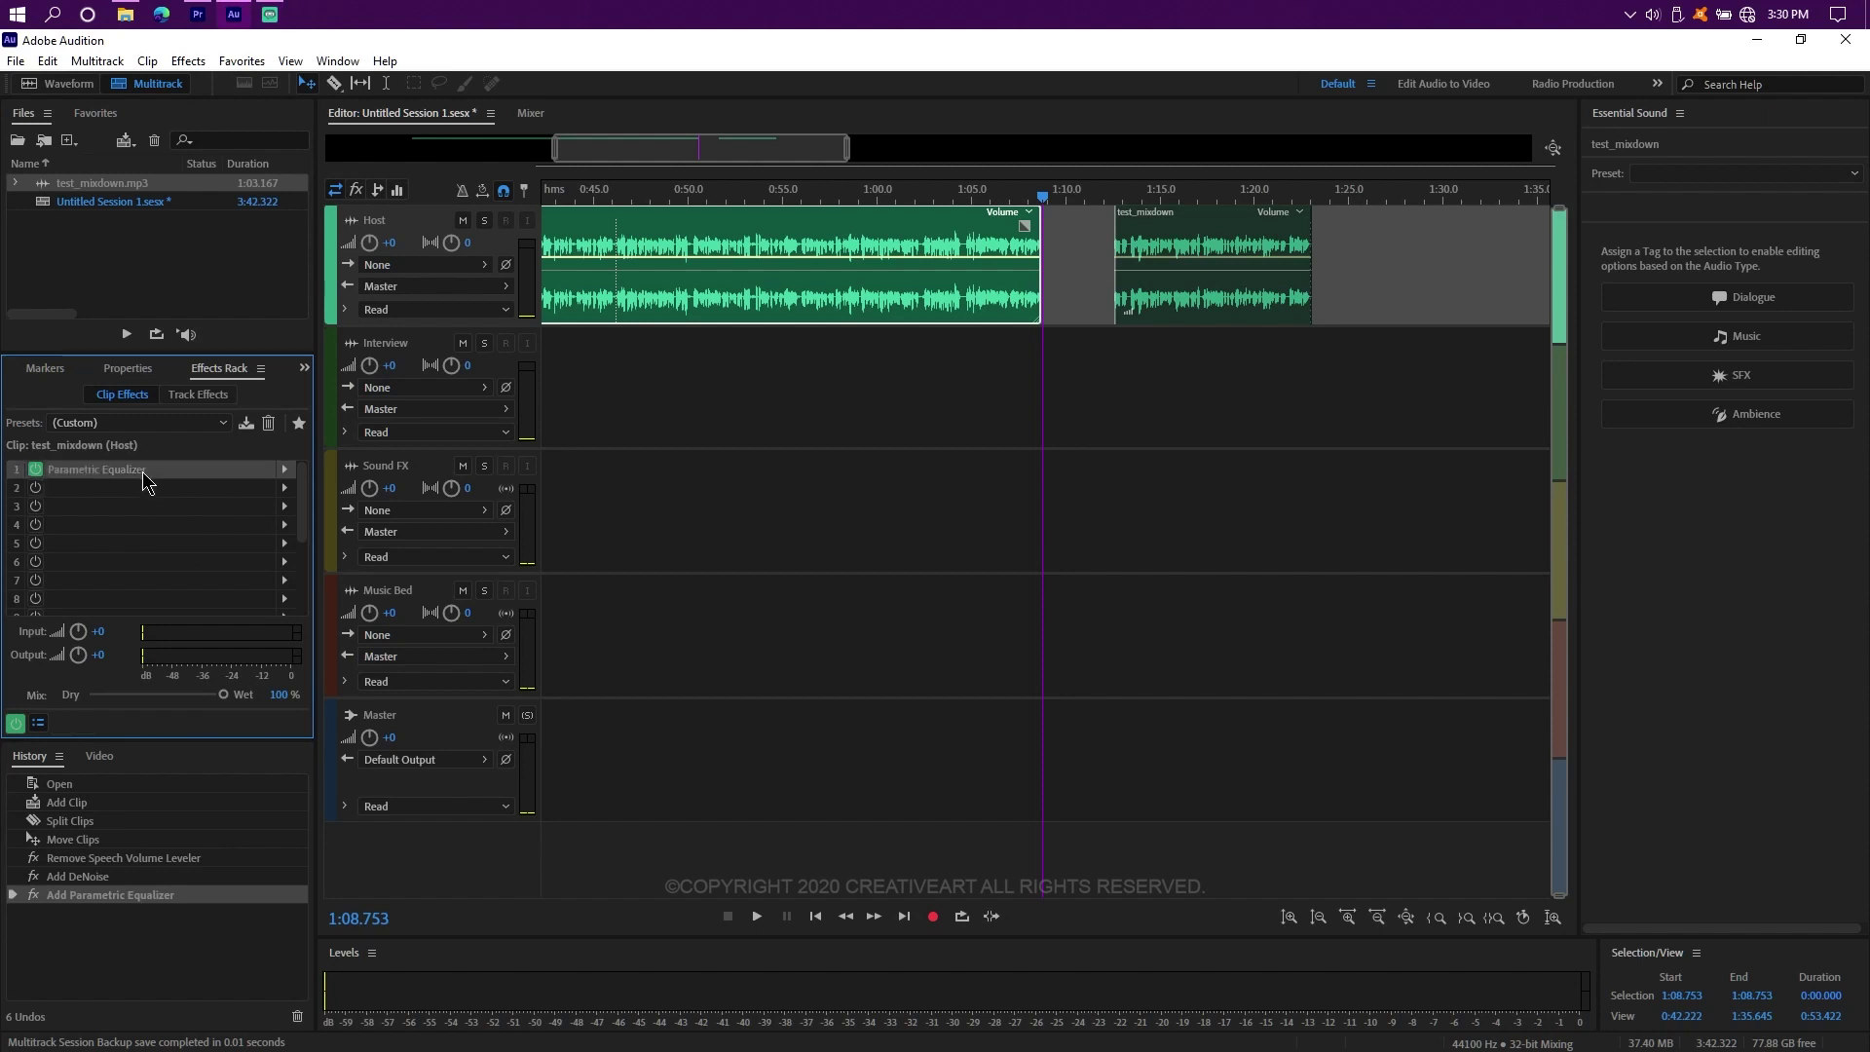
{"action": "double_click", "coordinate": [143, 473]}
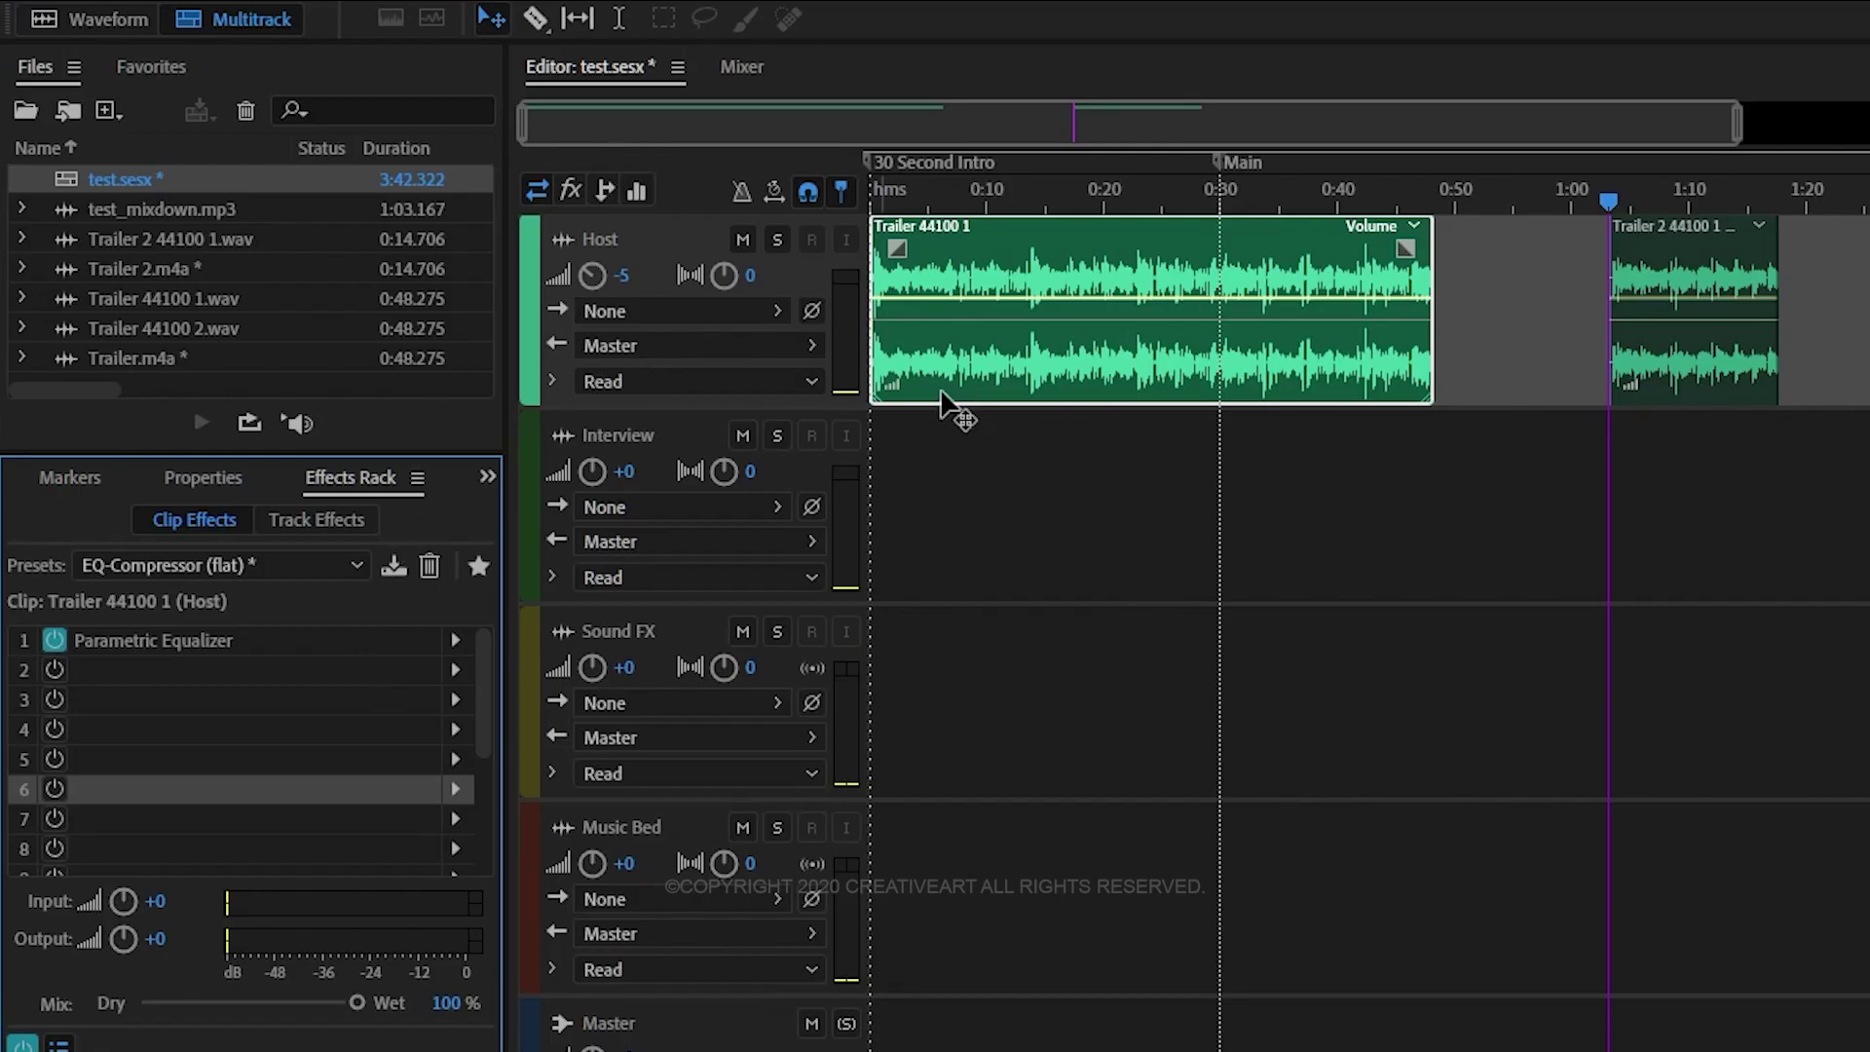
Check the Trailer 2 44100 1 clip's rack and remove the Parametric Equalizer from the Trailer 44100 1 clip
{"action": "left_click", "coordinate": [1639, 379]}
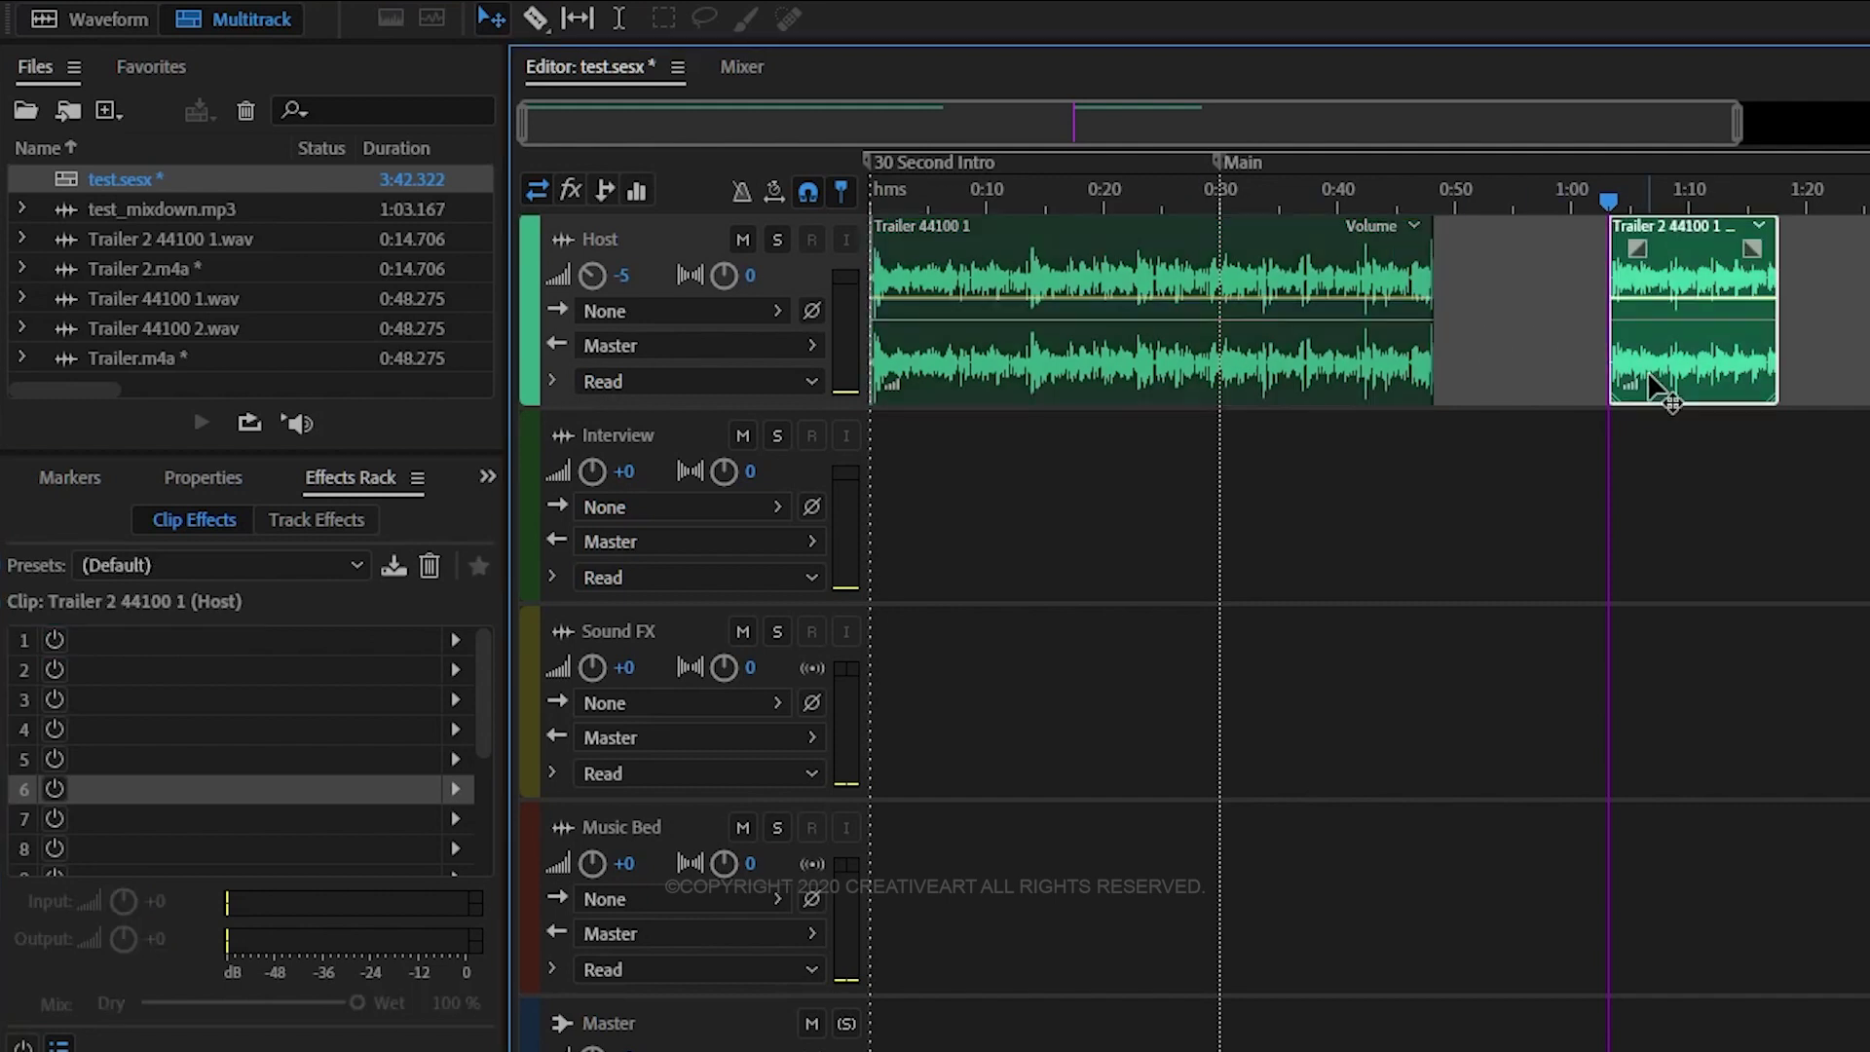
{"action": "left_click", "coordinate": [1383, 368]}
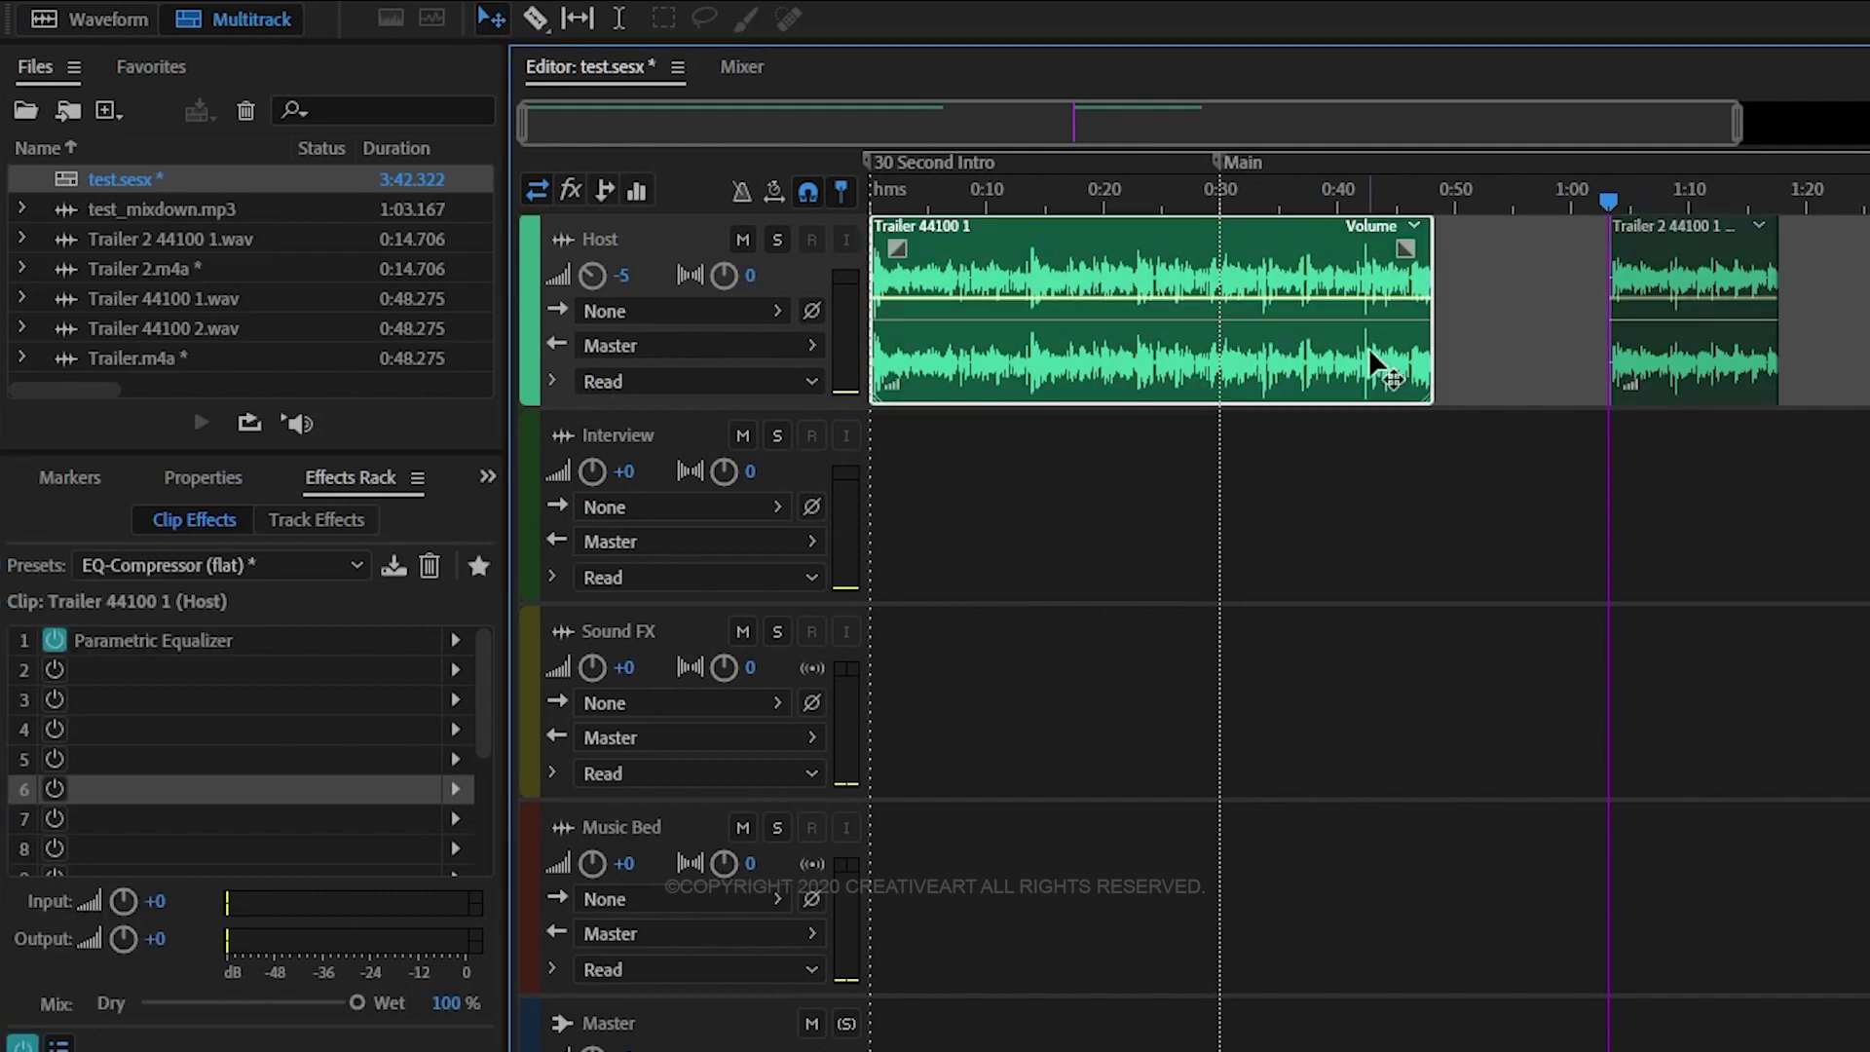
{"action": "left_click", "coordinate": [256, 652]}
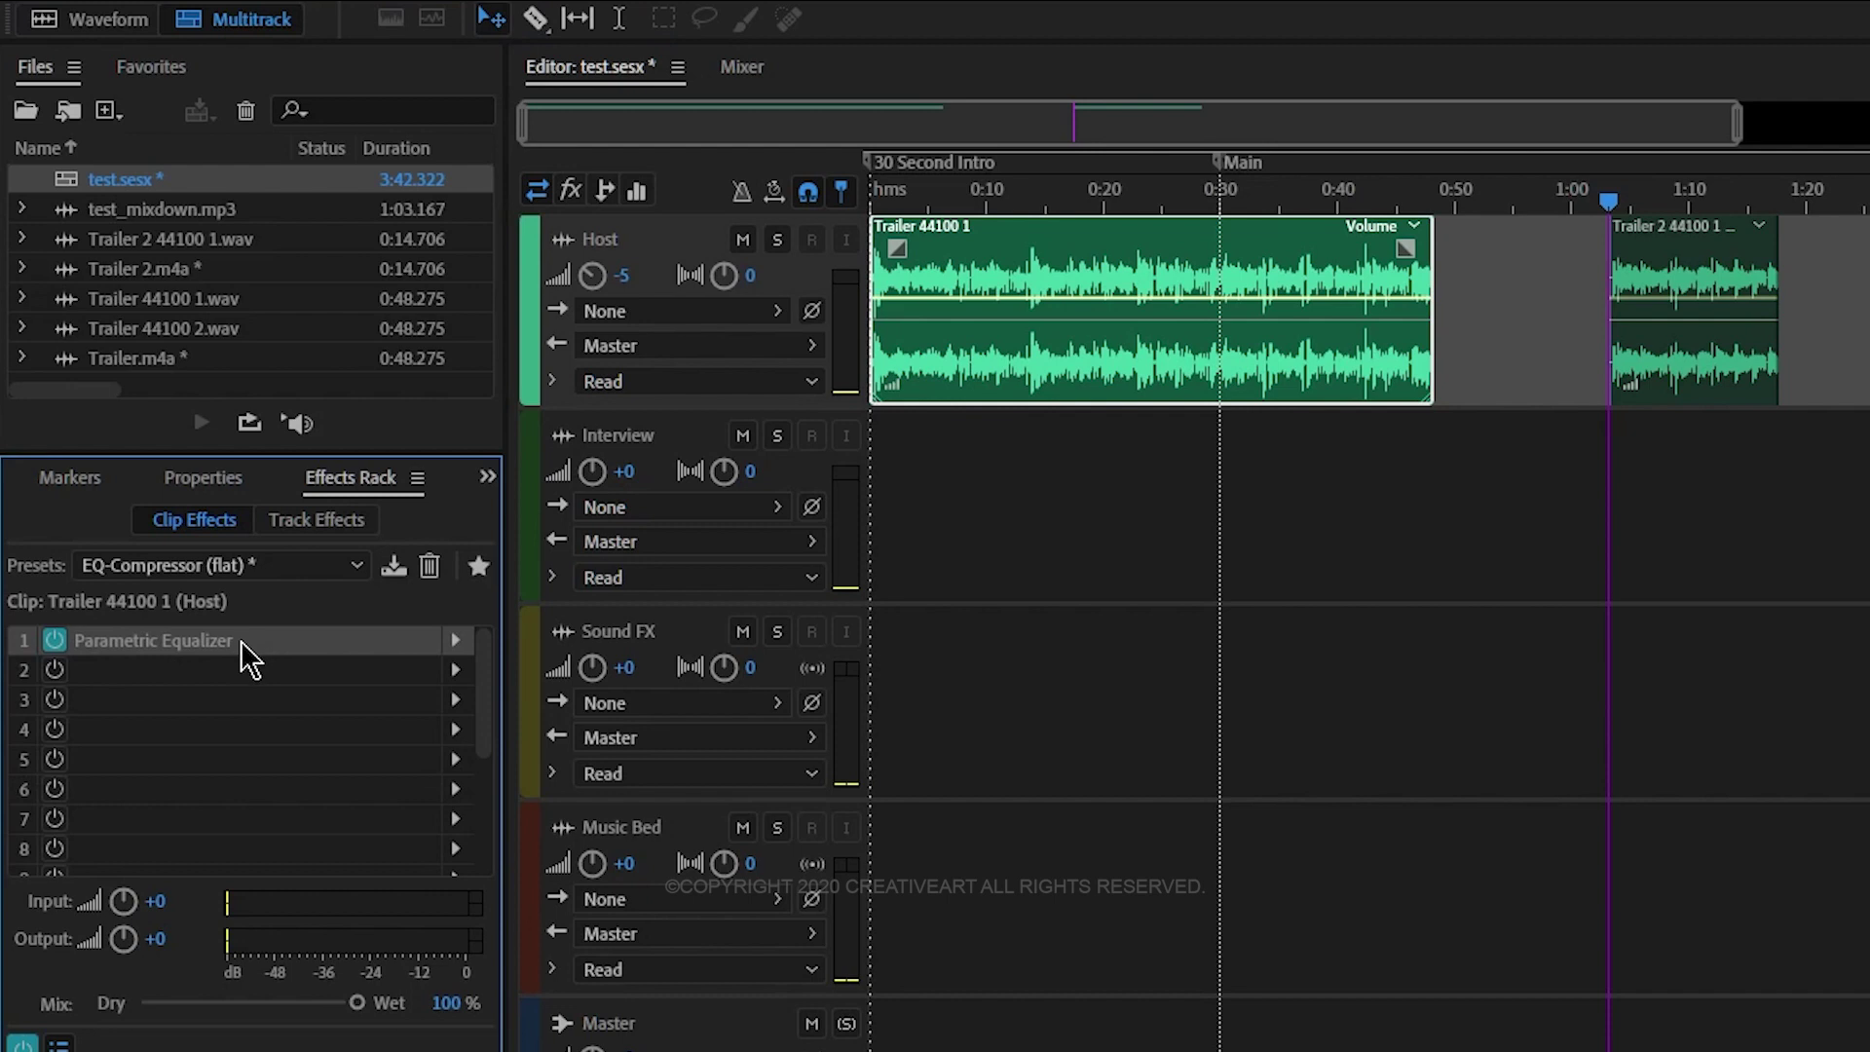
{"action": "key", "text": "Delete"}
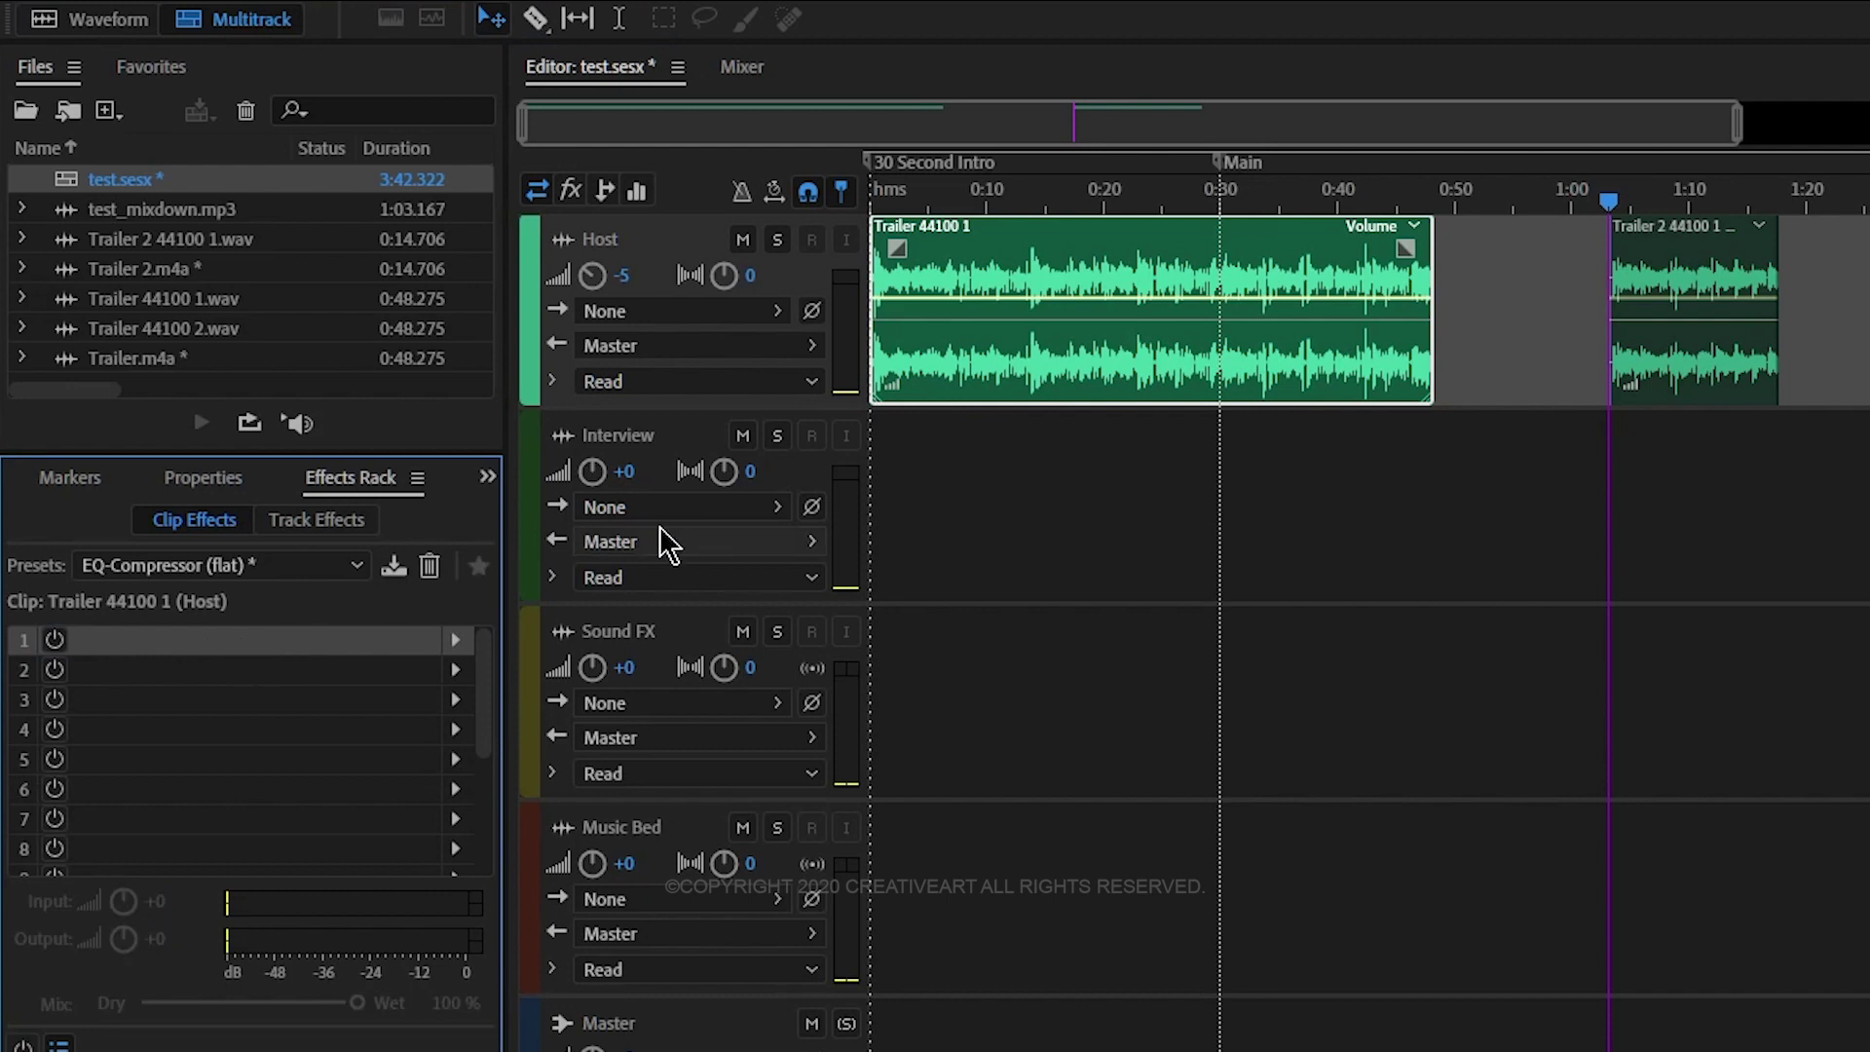
View the track effects rack of the Host and Interview tracks, selecting both Host clips and clearing the clip selection
{"action": "left_click", "coordinate": [341, 526]}
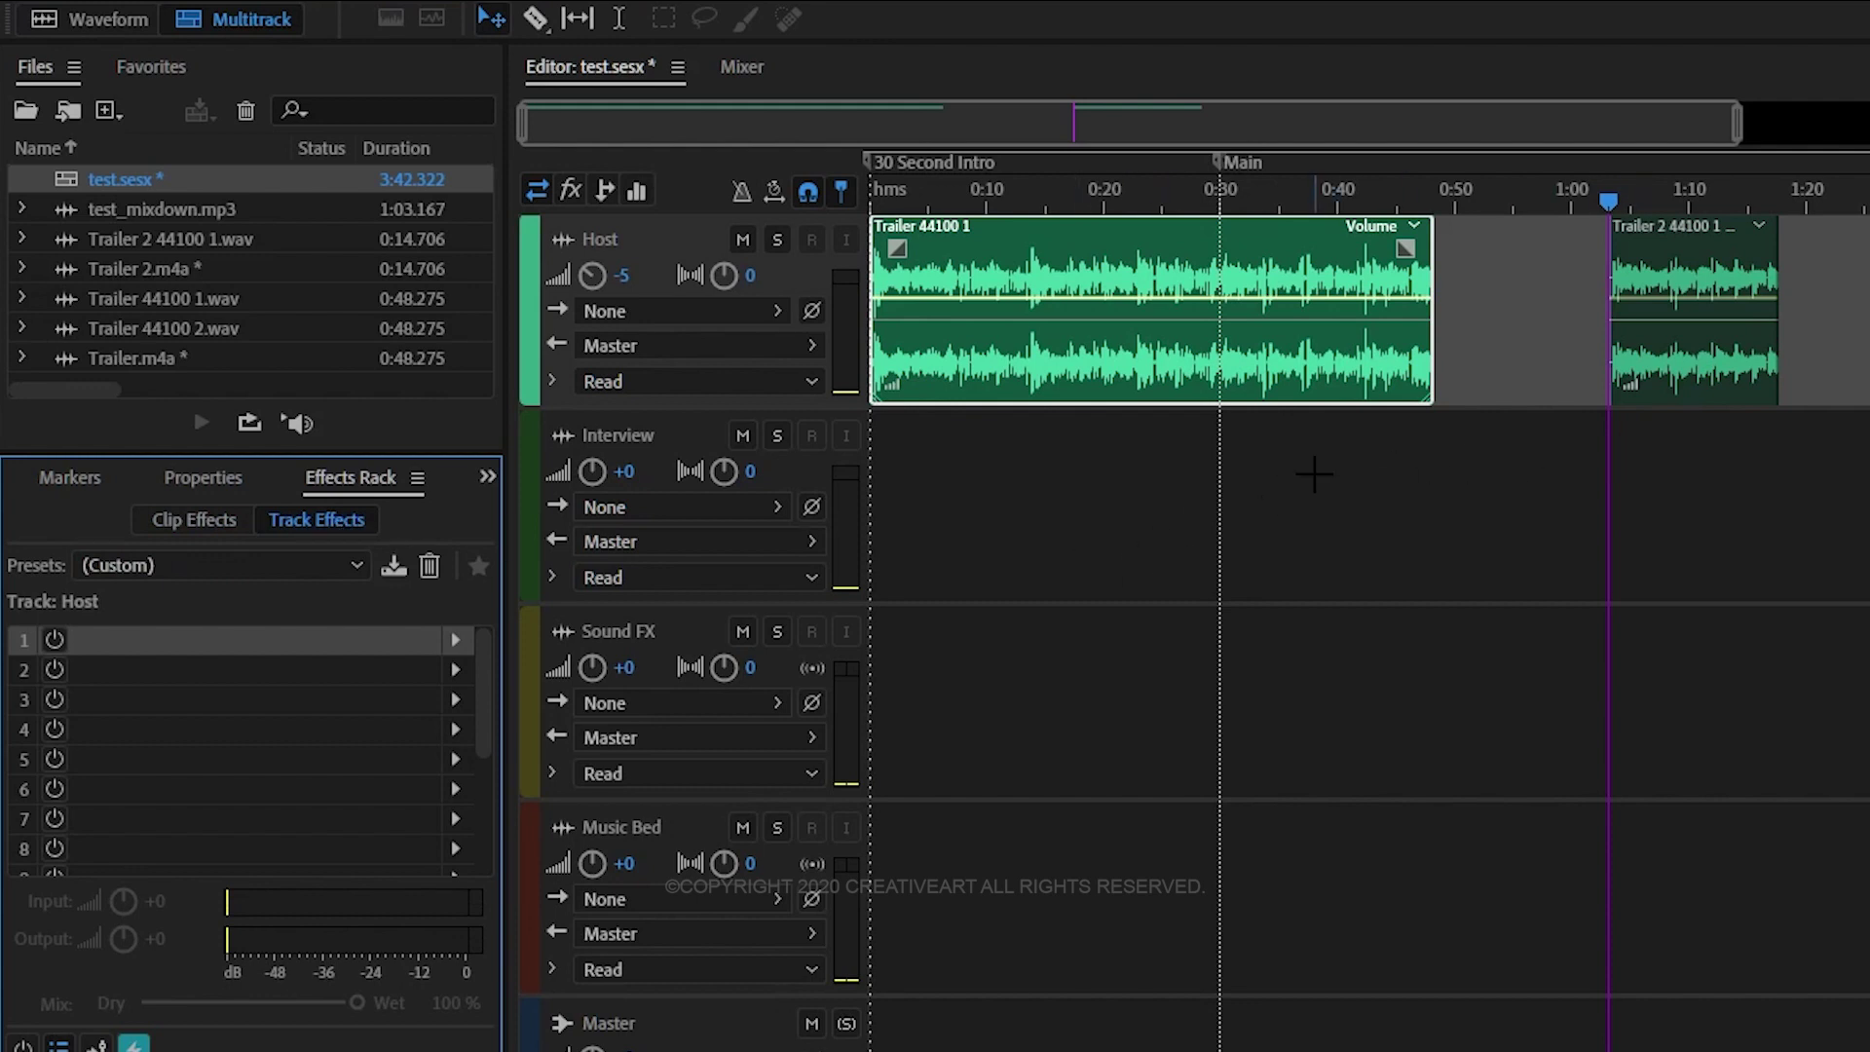
{"action": "left_click_drag", "start_coordinate": [1043, 456], "coordinate": [1869, 241]}
{"action": "left_click", "coordinate": [306, 522]}
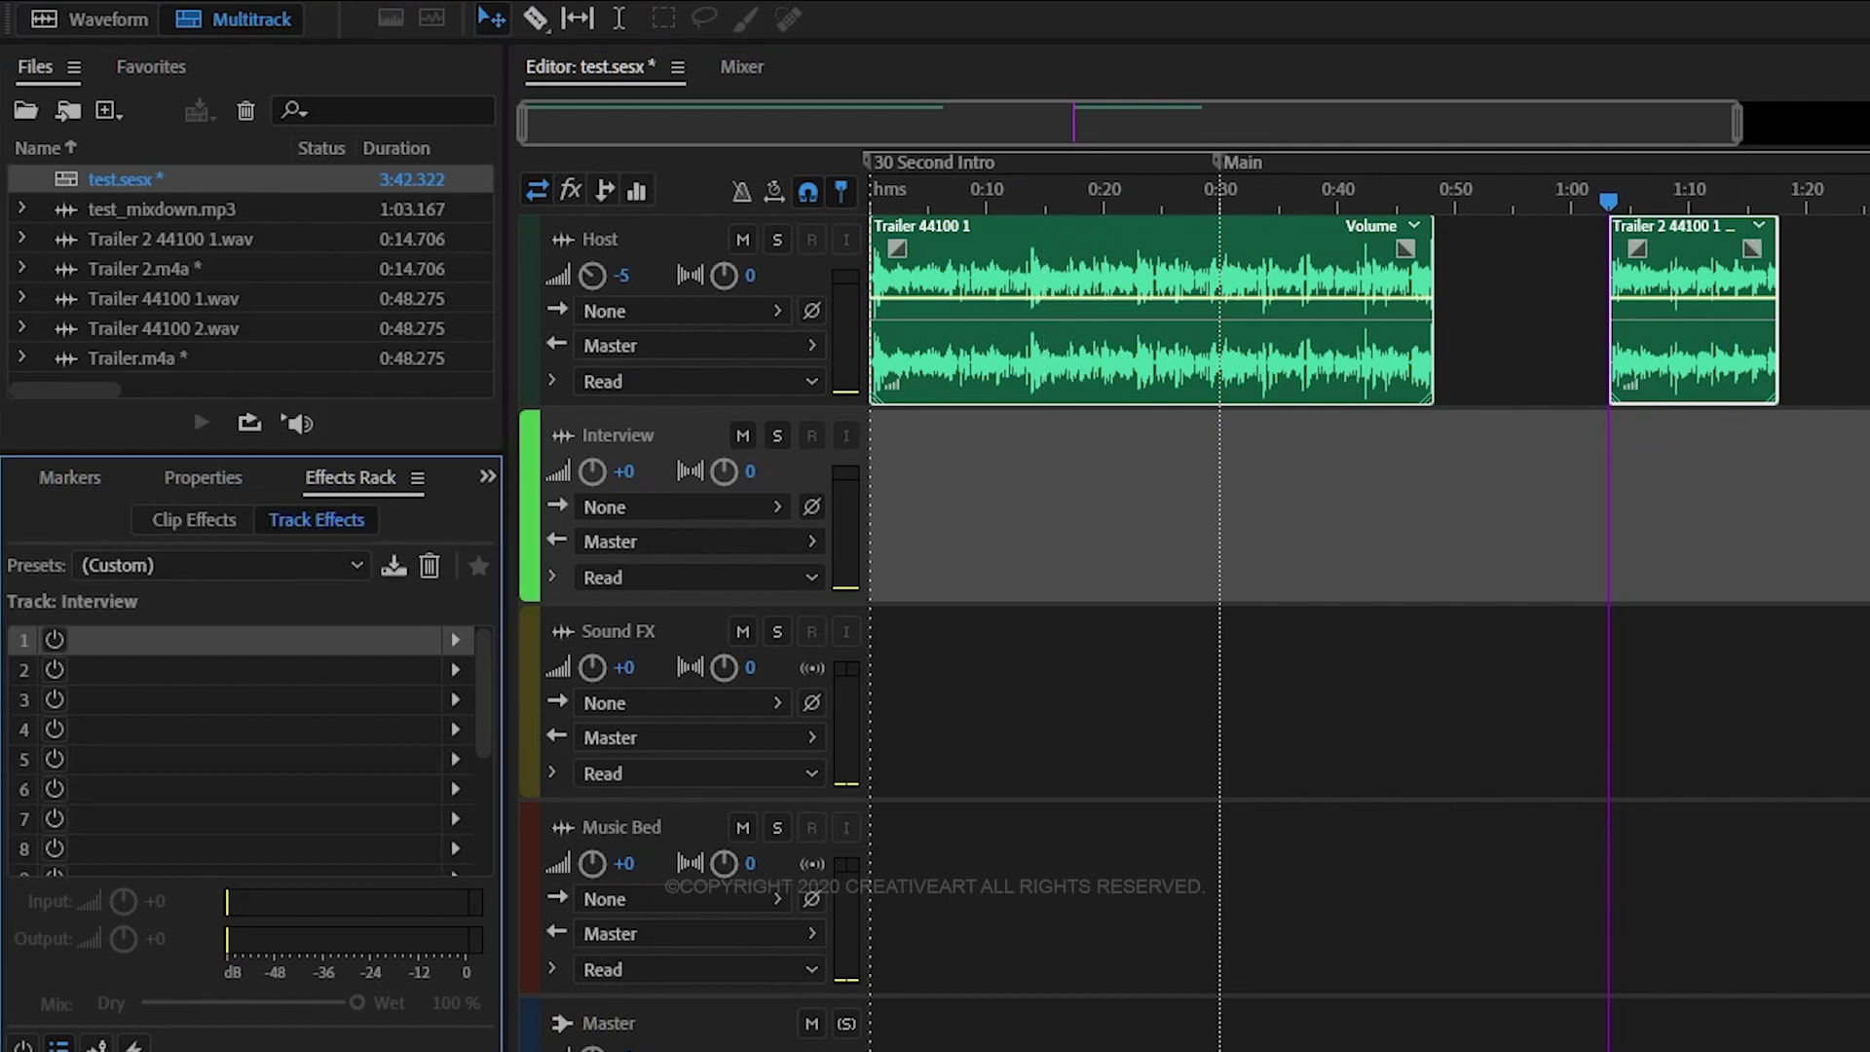
{"action": "key", "text": "ctrl+shift+a"}
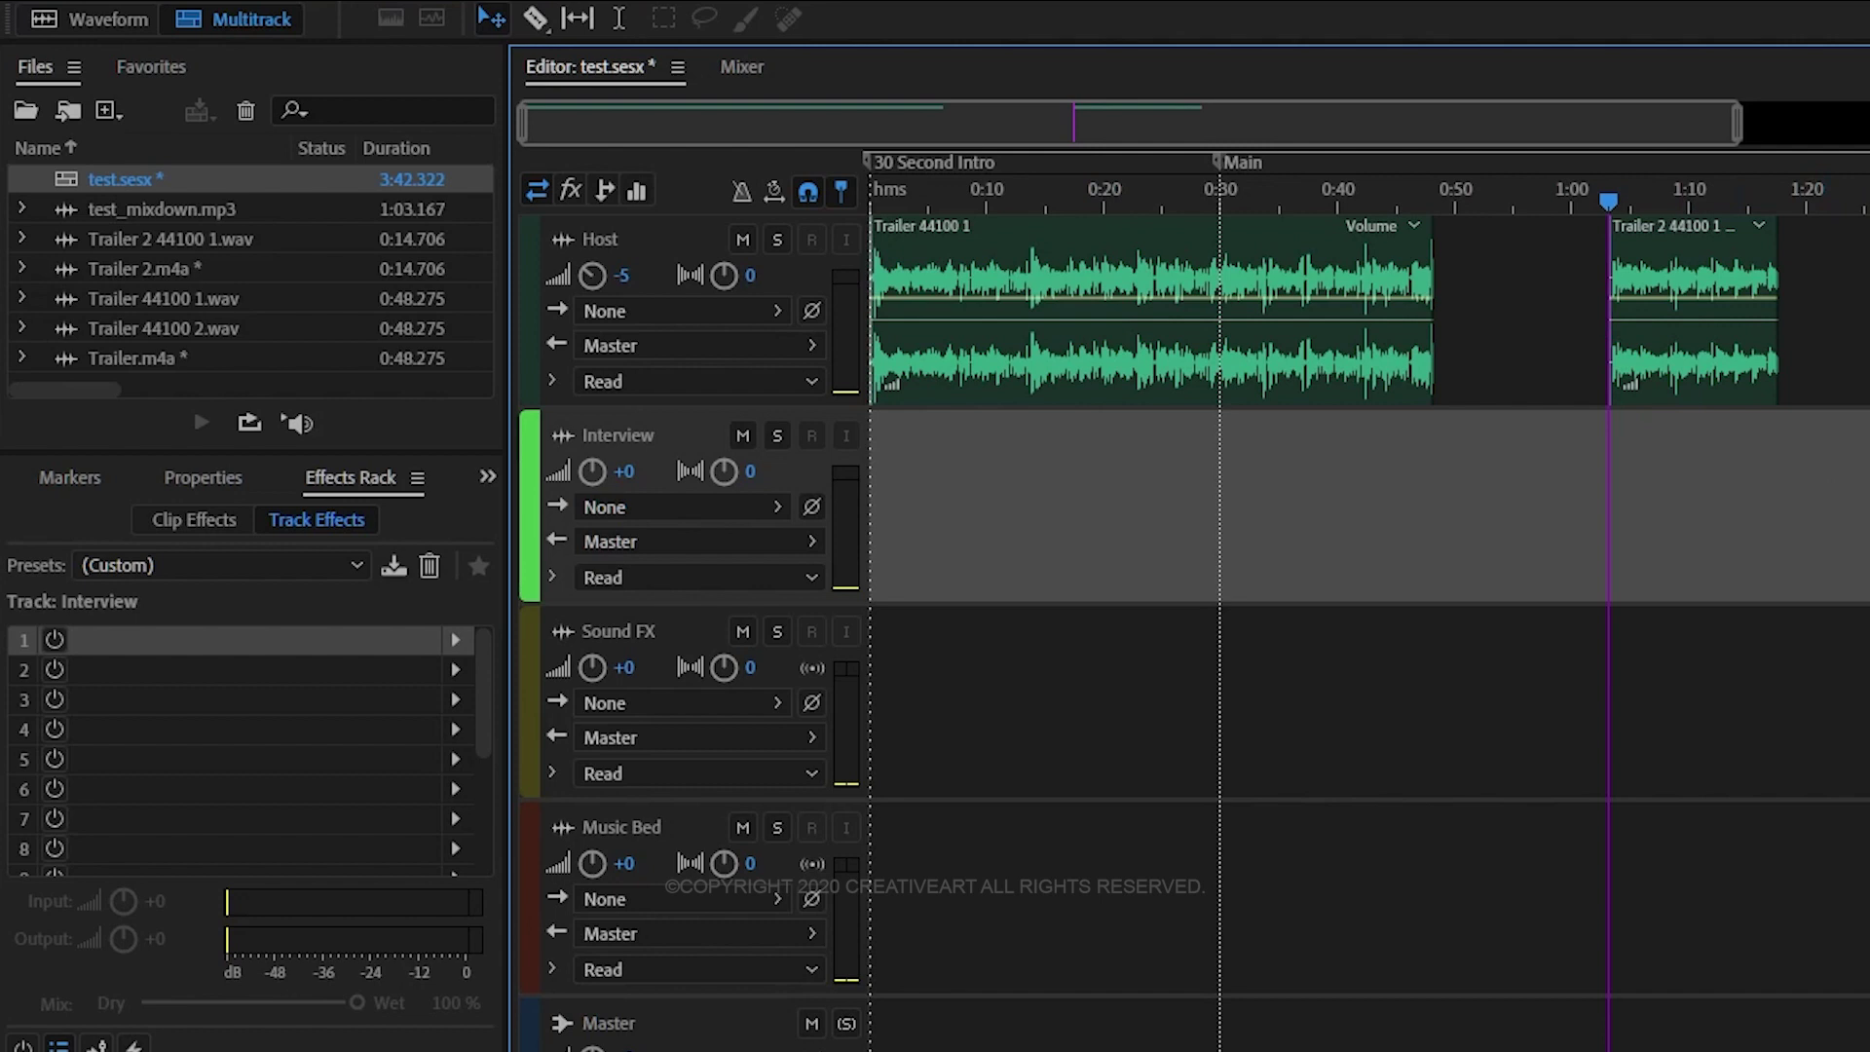
Add the DeNoise effect to slot 1 of the Host track's effects rack and close its settings
{"action": "left_click", "coordinate": [1519, 312]}
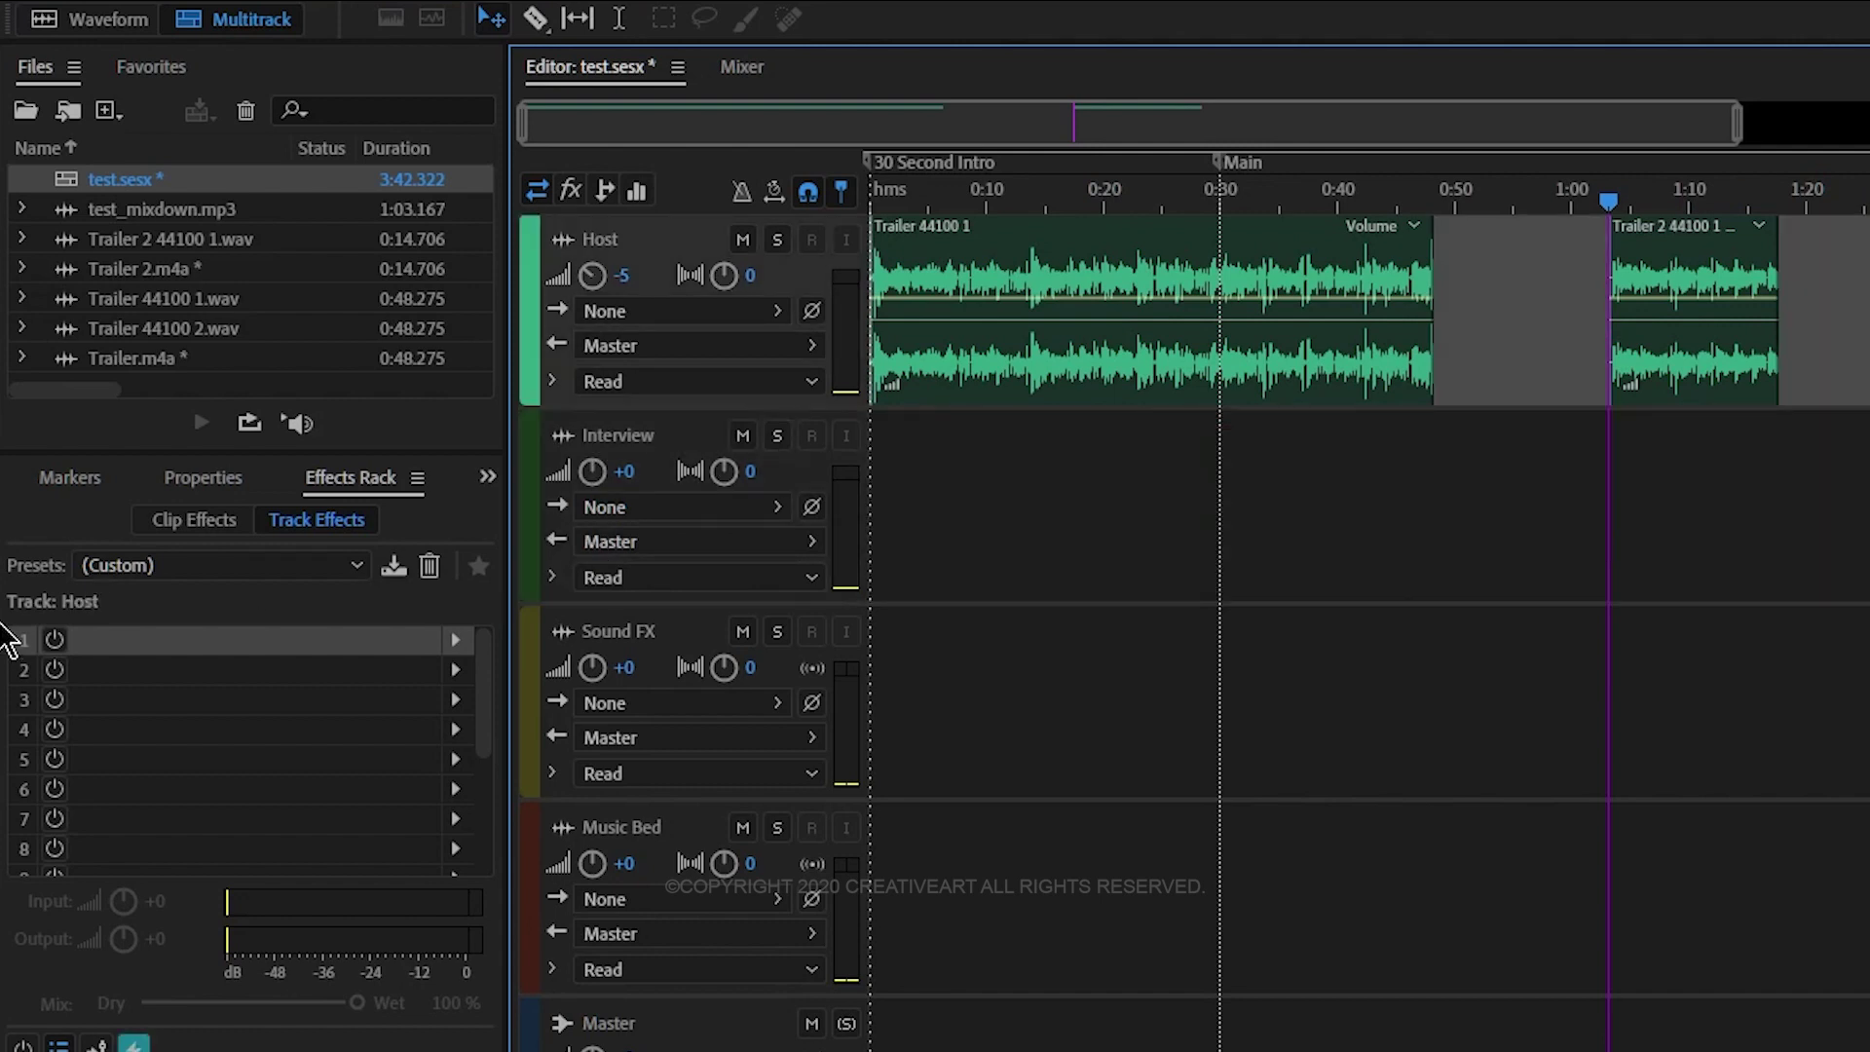
{"action": "left_click", "coordinate": [292, 658]}
{"action": "left_click", "coordinate": [456, 643]}
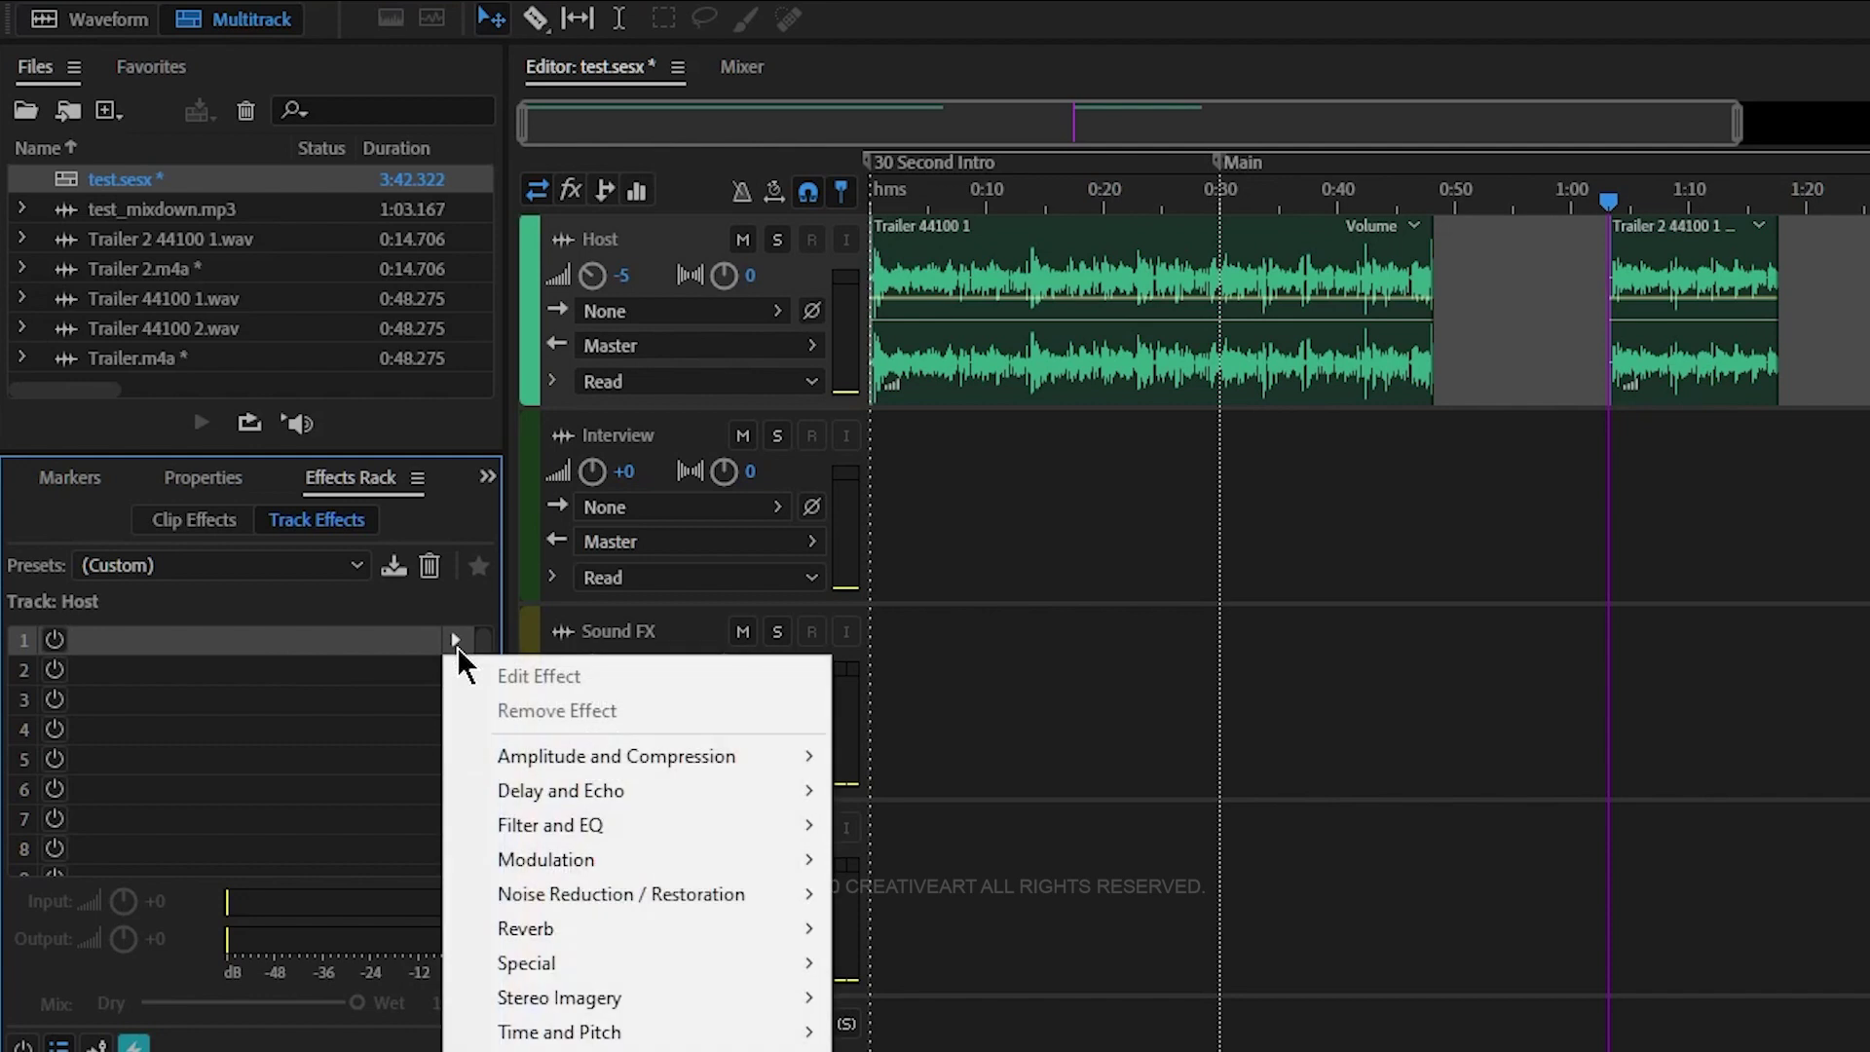
{"action": "mouse_move", "coordinate": [764, 897]}
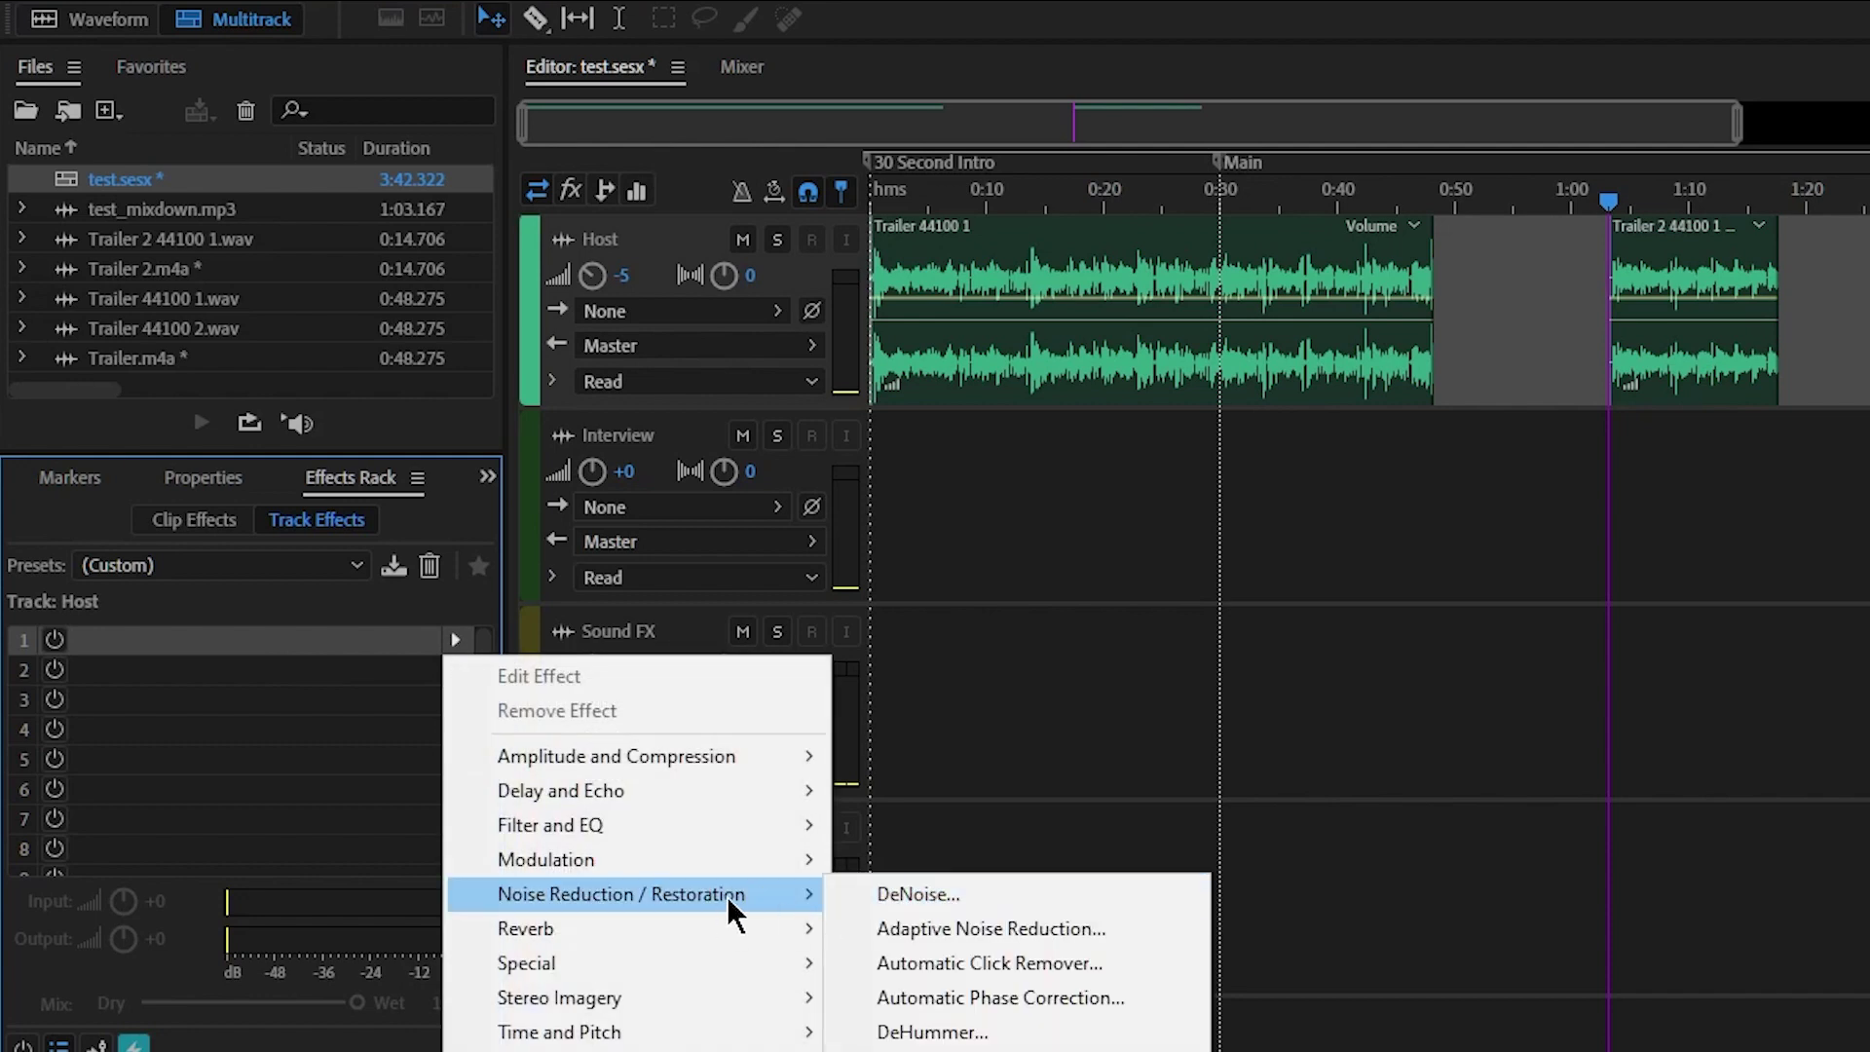
{"action": "left_click", "coordinate": [892, 896]}
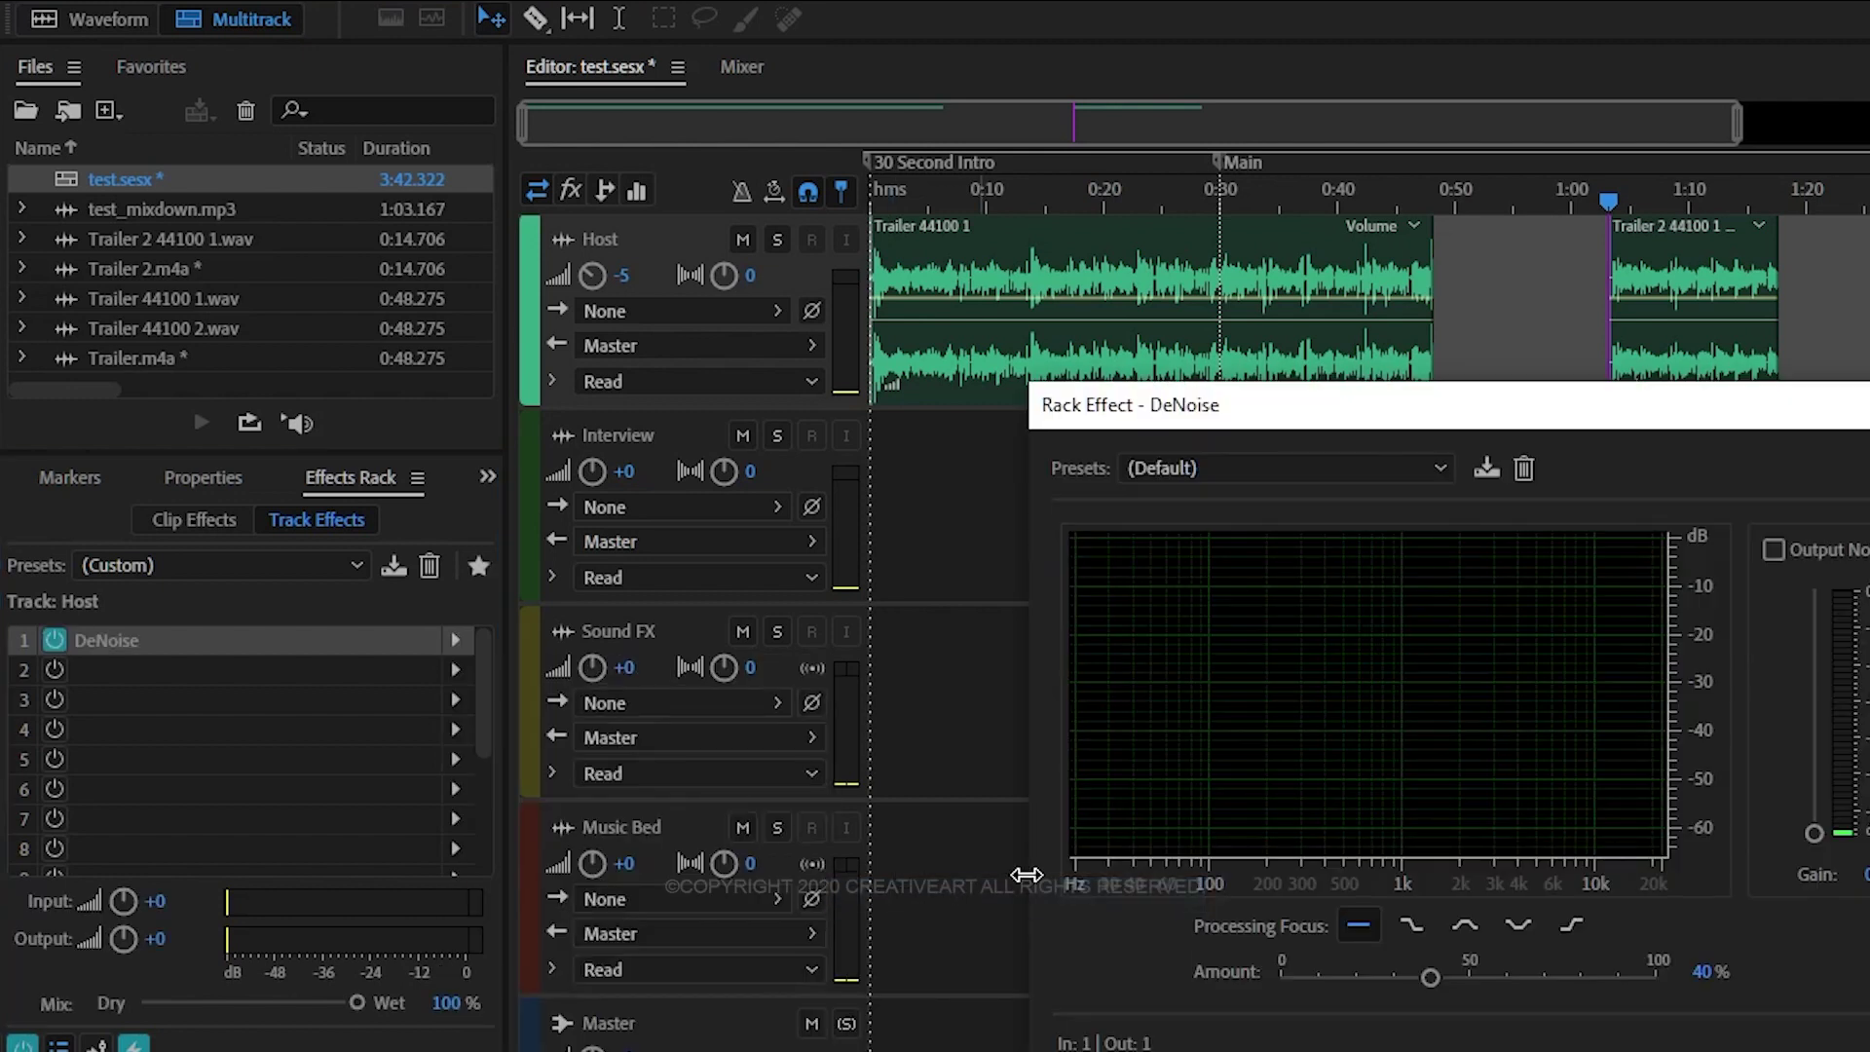
{"action": "left_click", "coordinate": [1855, 405]}
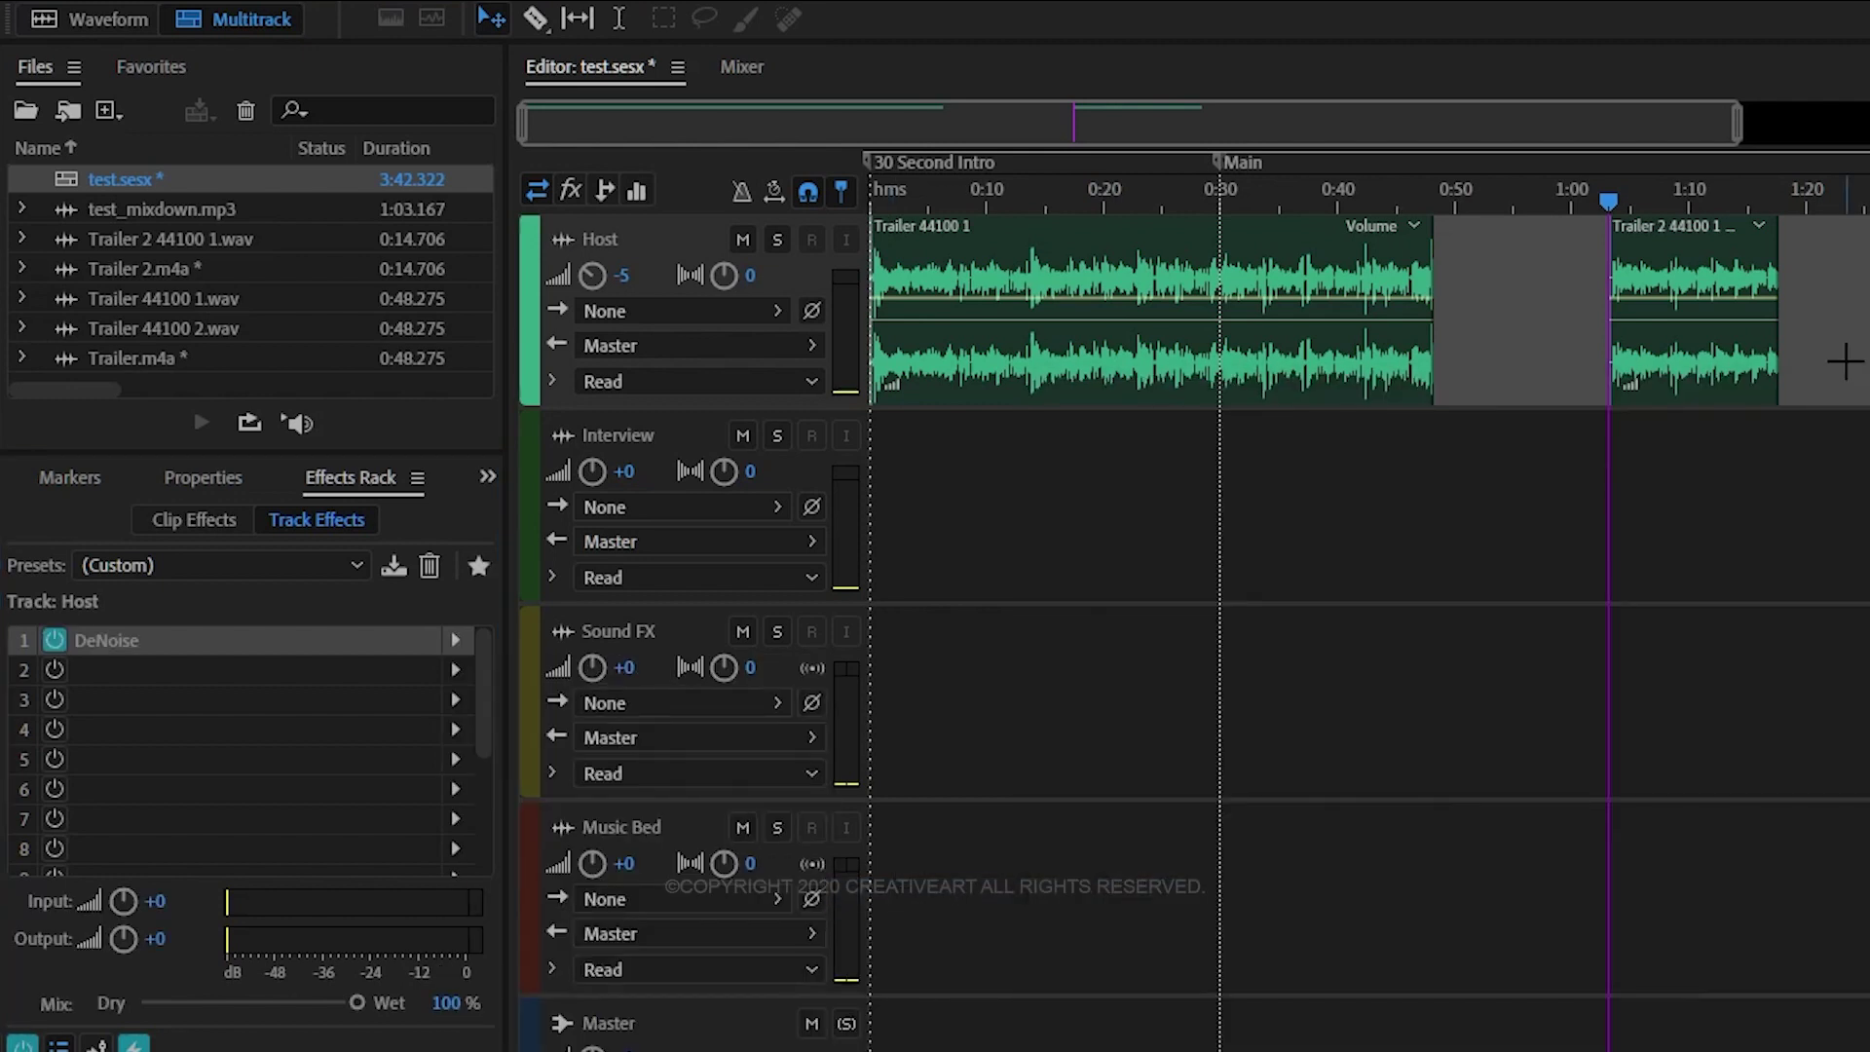
Compare the track effects racks of the Interview, Sound FX, Music Bed, Master and Host tracks
{"action": "left_click", "coordinate": [1438, 531]}
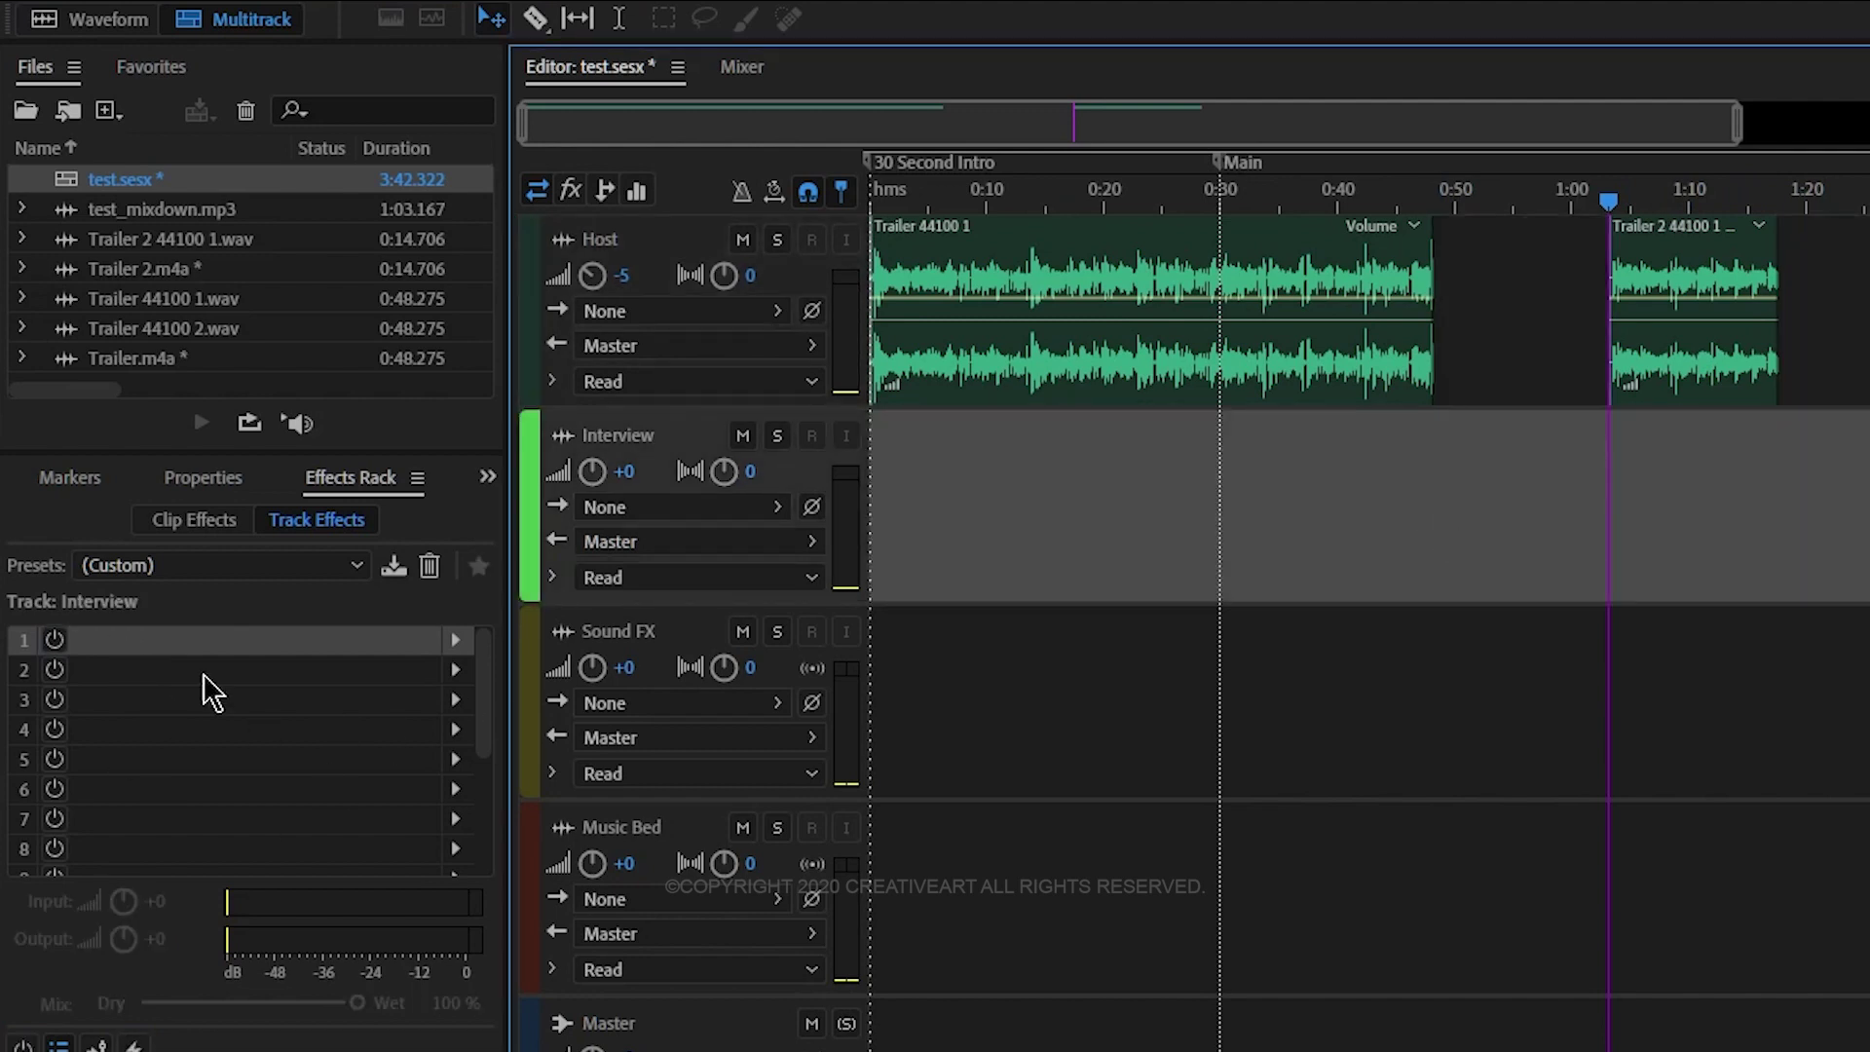
{"action": "left_click", "coordinate": [236, 682]}
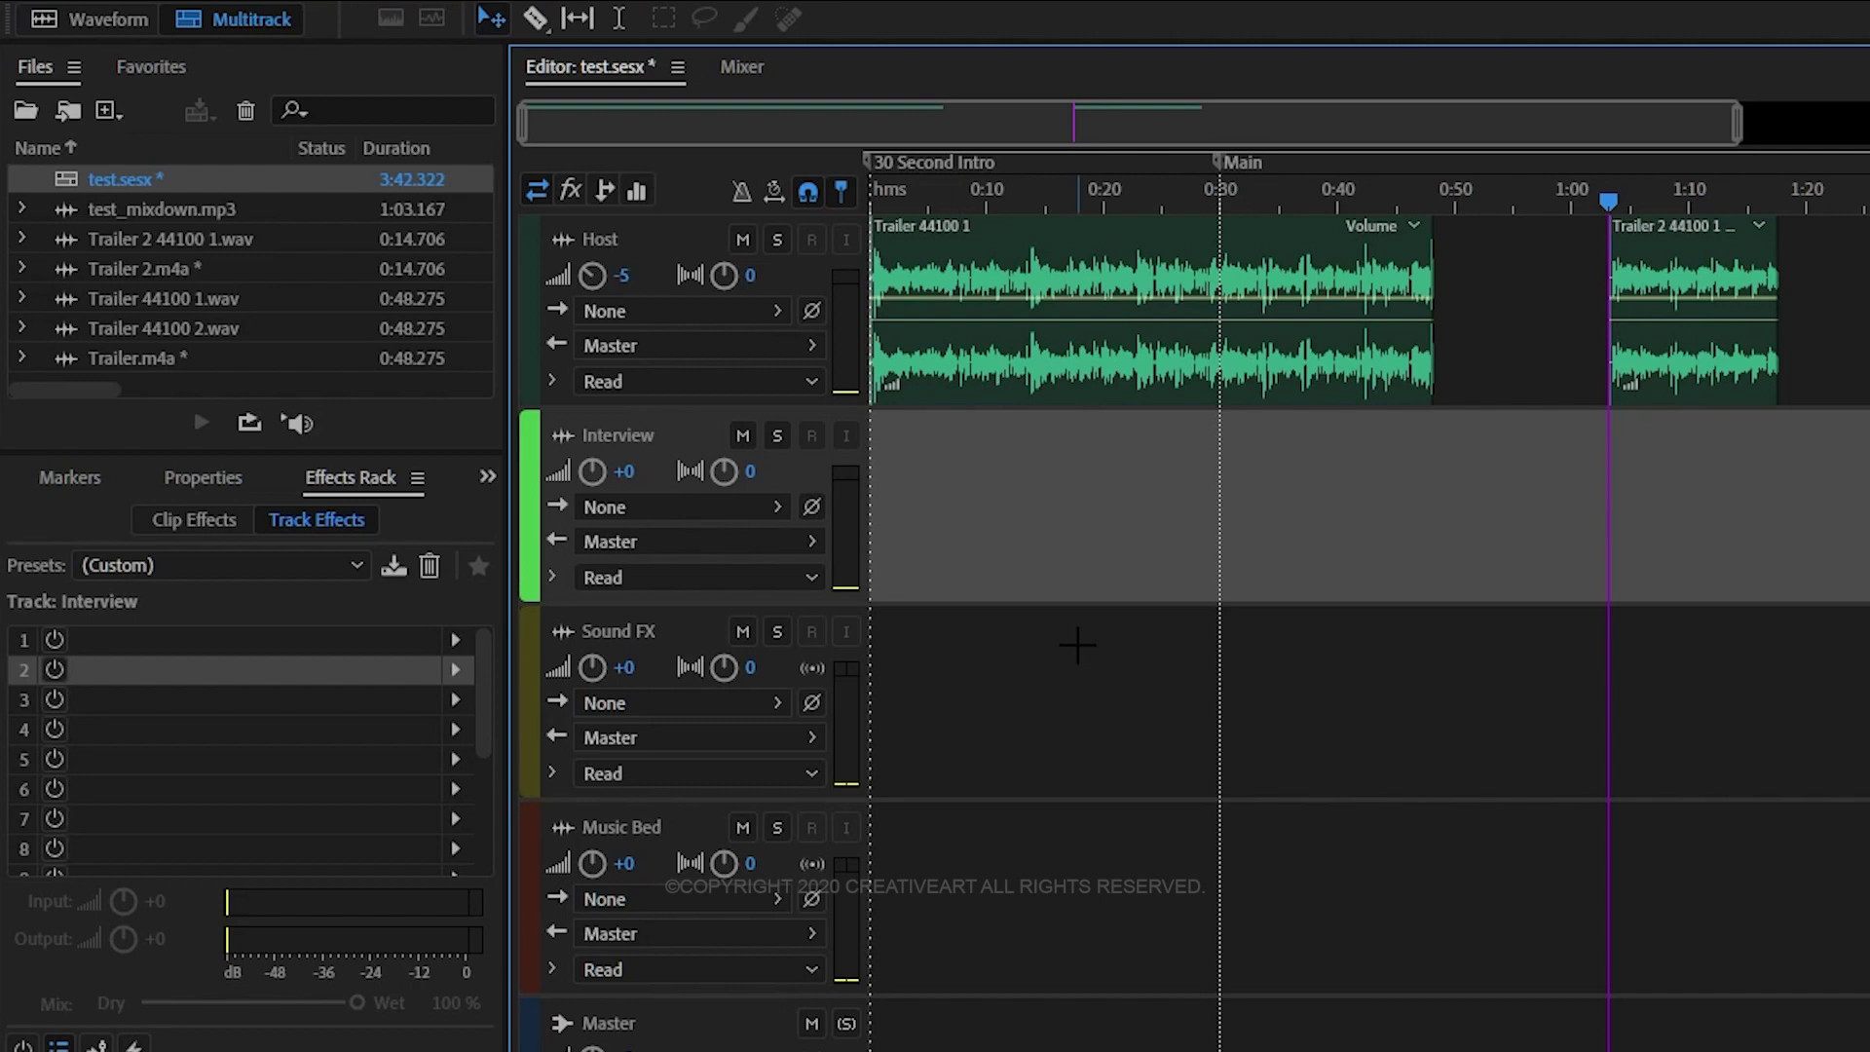
{"action": "left_click", "coordinate": [1097, 699]}
{"action": "left_click", "coordinate": [1071, 867]}
{"action": "left_click", "coordinate": [1057, 1018]}
{"action": "left_click", "coordinate": [1157, 765]}
{"action": "left_click", "coordinate": [1183, 584]}
{"action": "left_click", "coordinate": [1544, 347]}
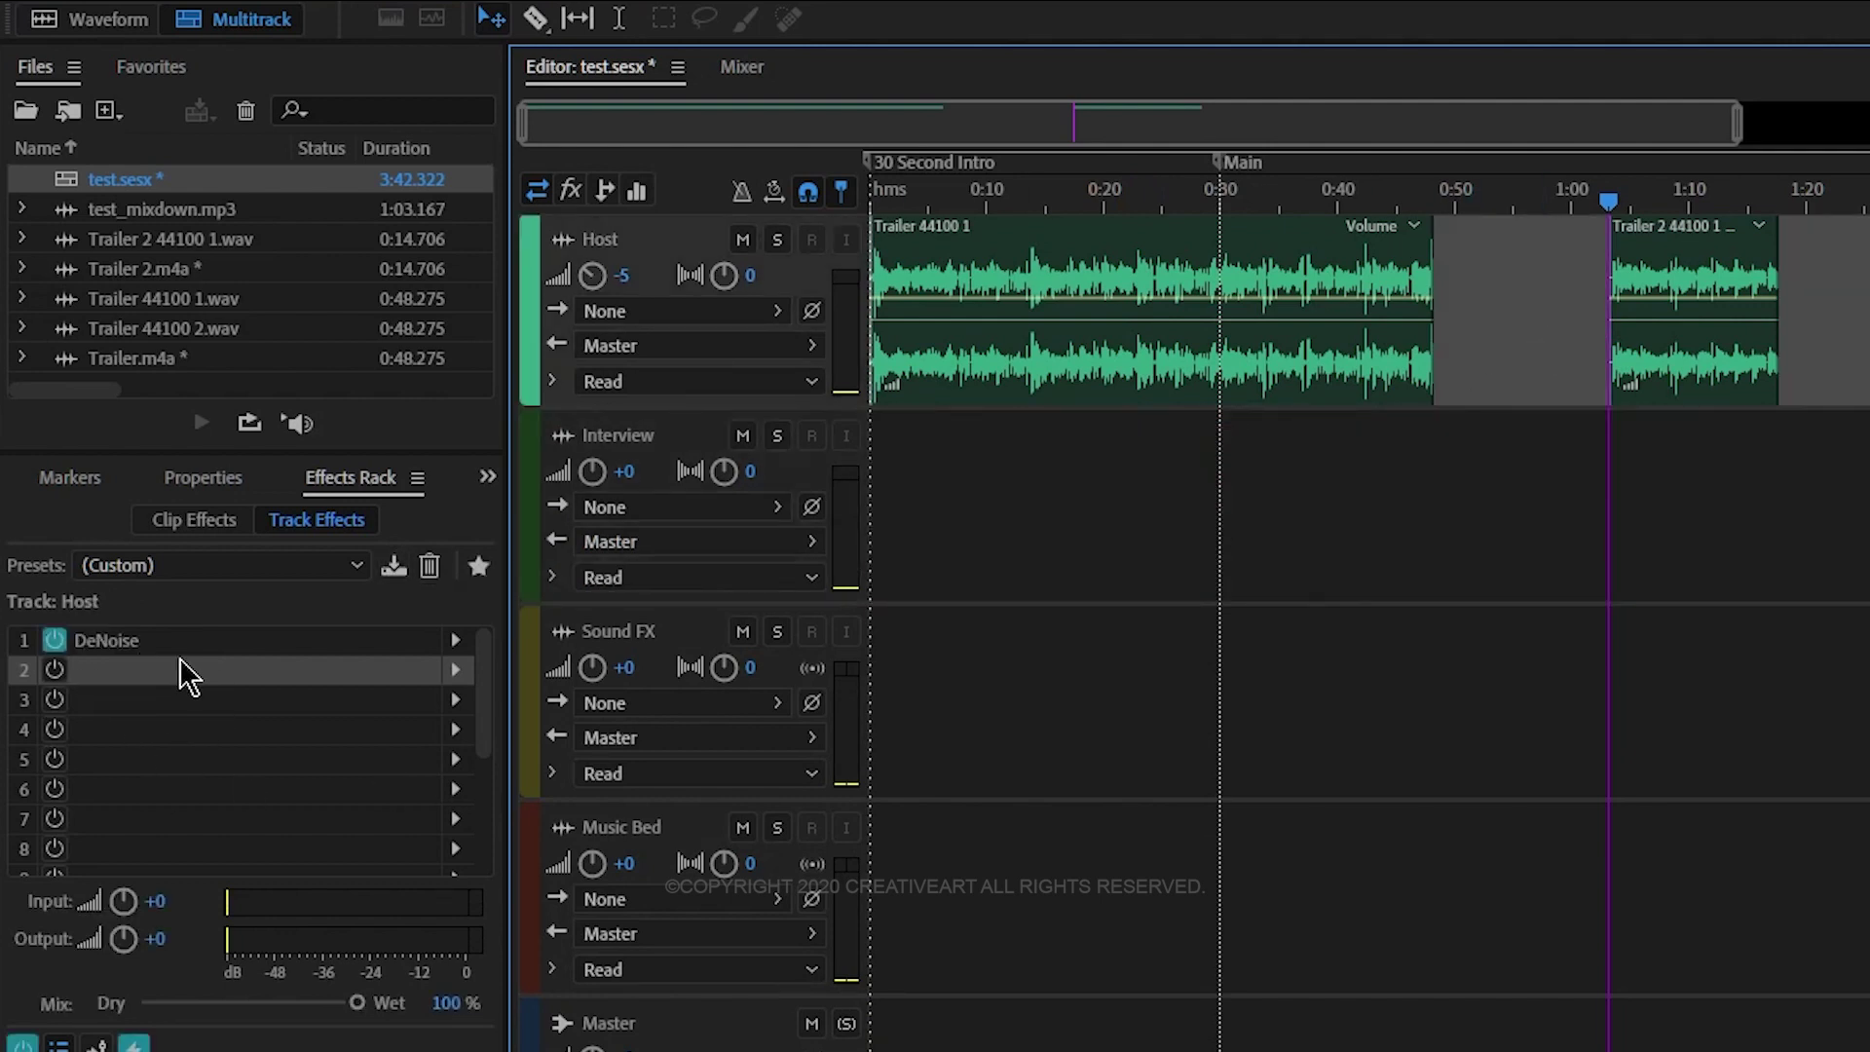
{"action": "left_click", "coordinate": [1320, 566]}
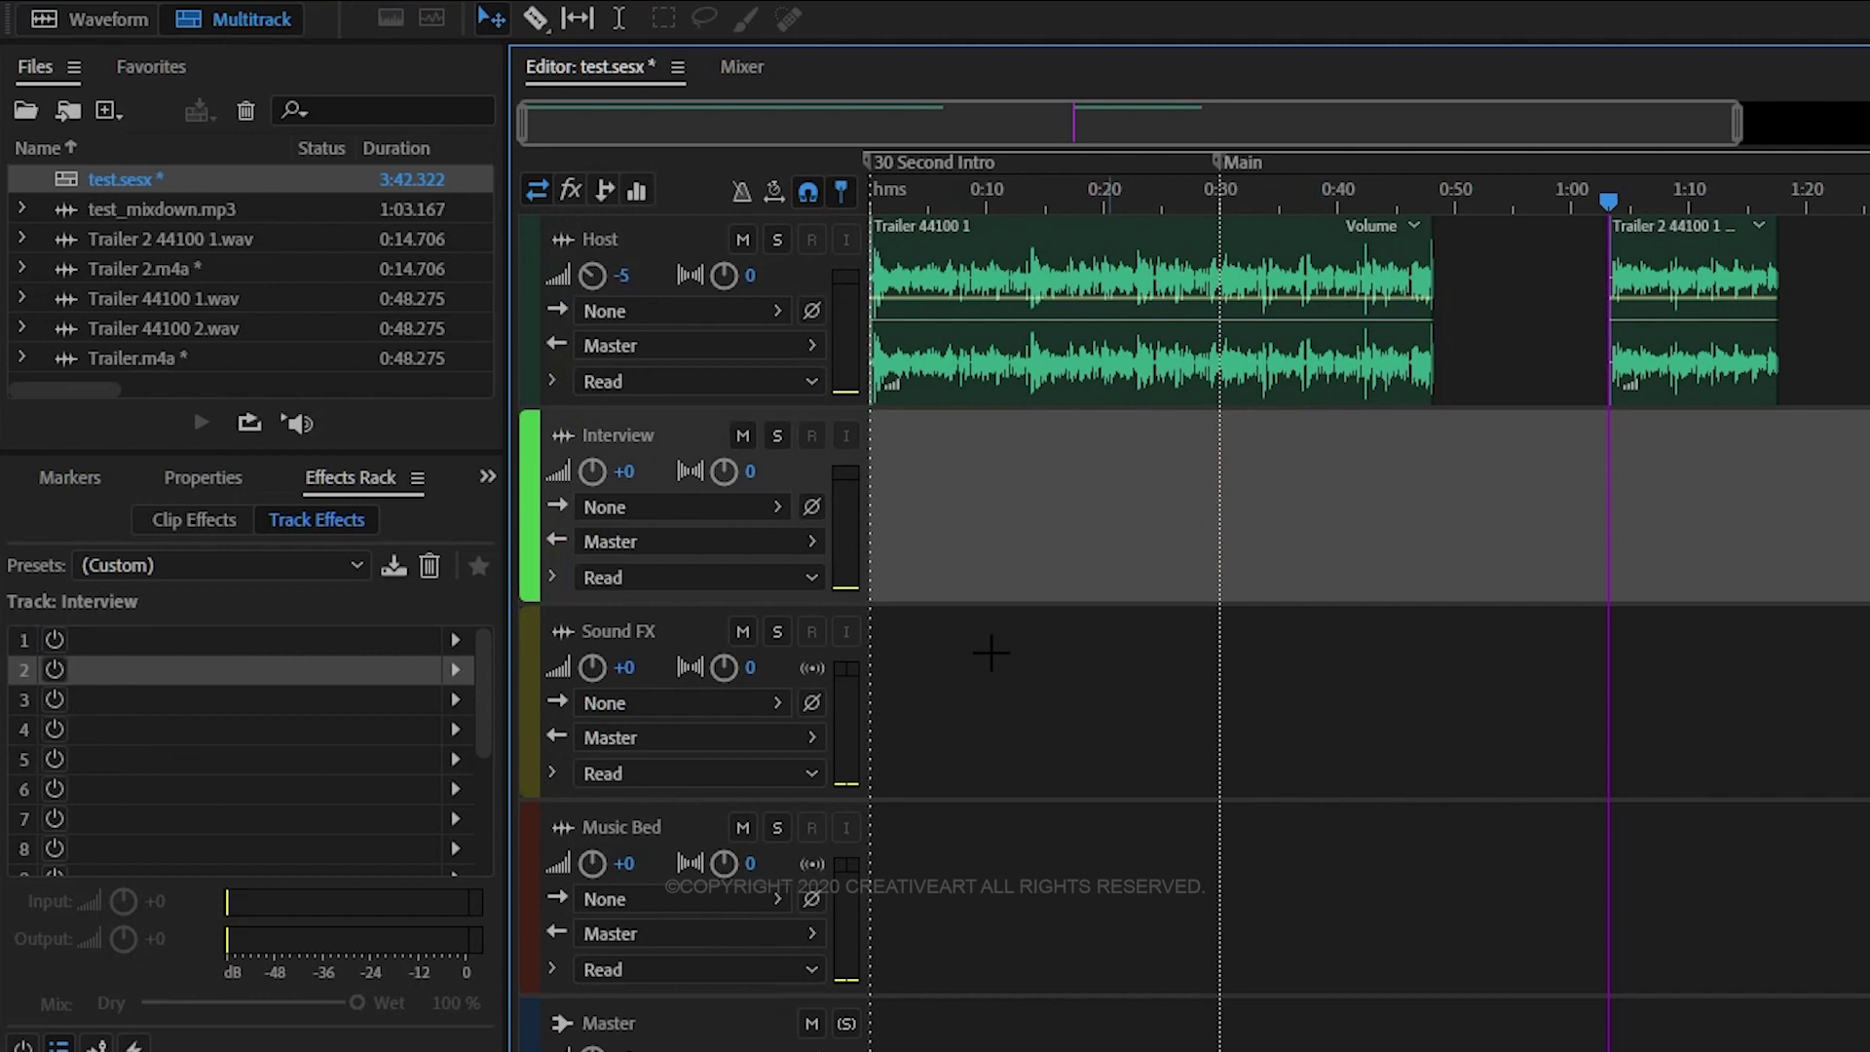
{"action": "left_click", "coordinate": [282, 670]}
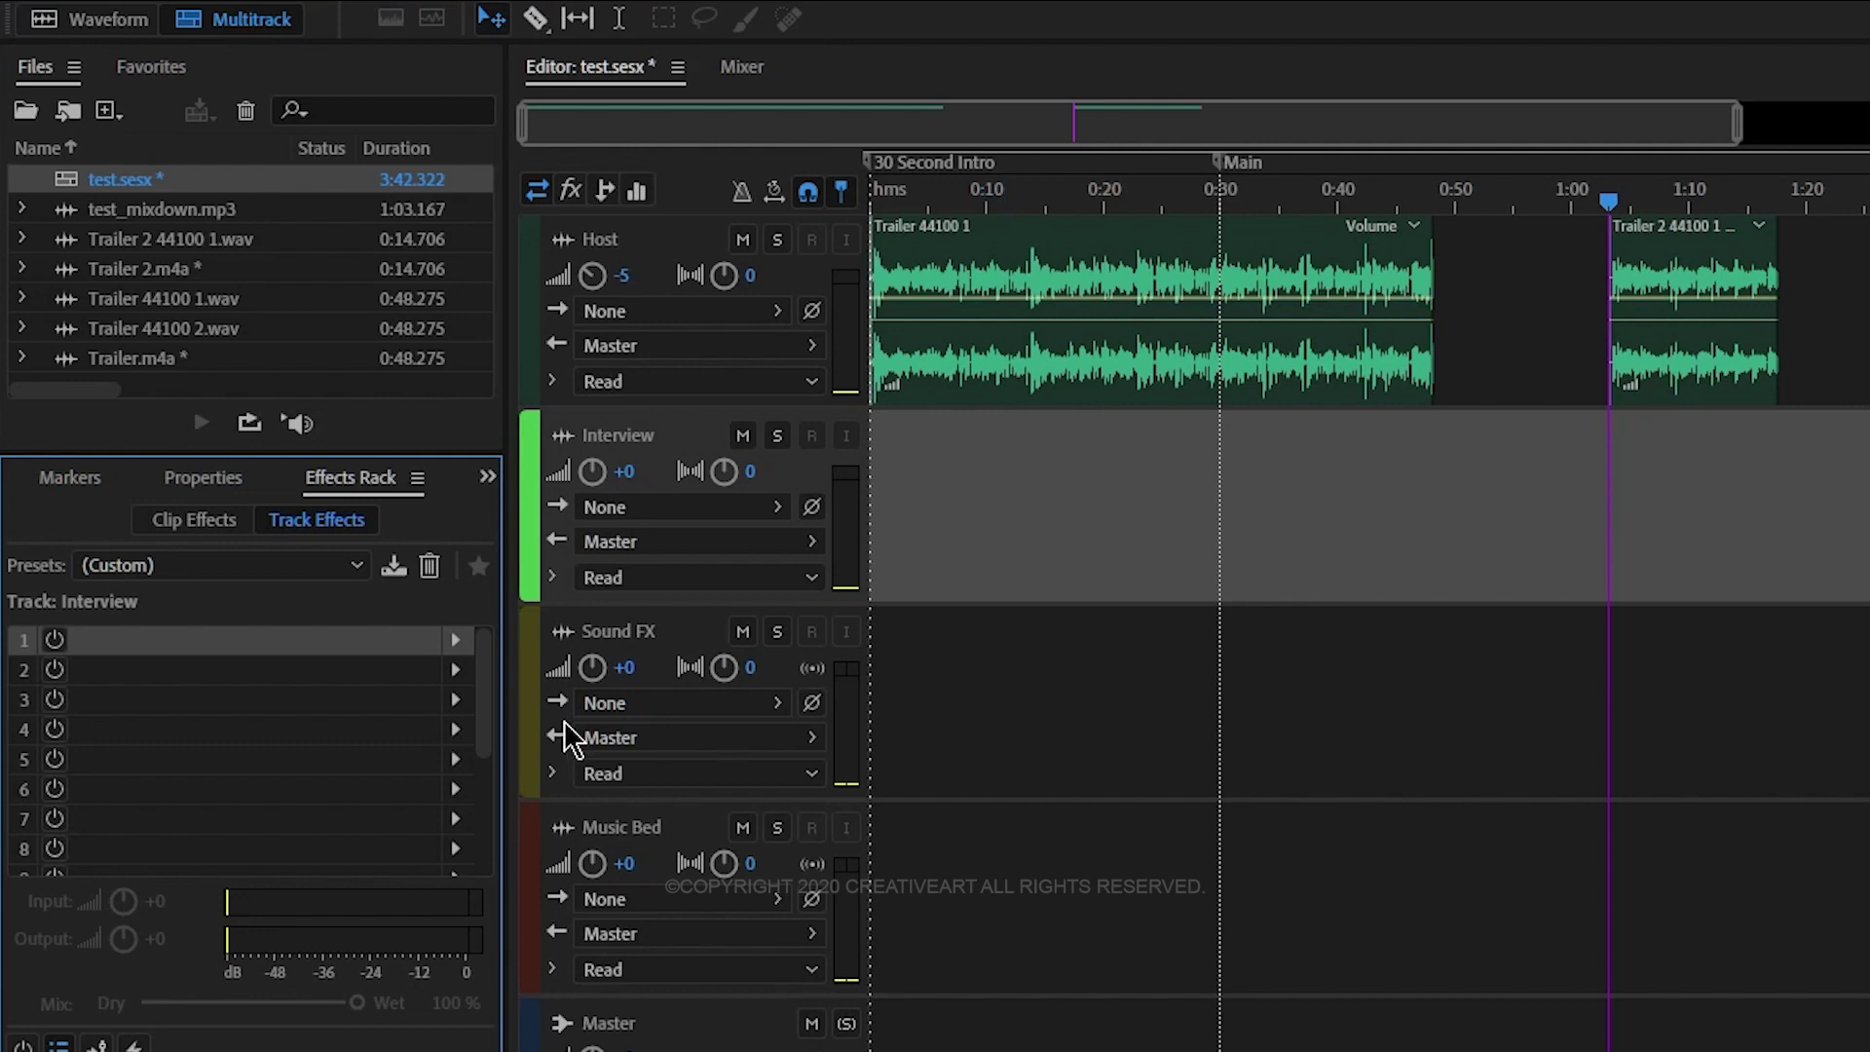
Select the Host track and toggle the power of all effects in its rack off, on and off again
{"action": "left_click", "coordinate": [1526, 370]}
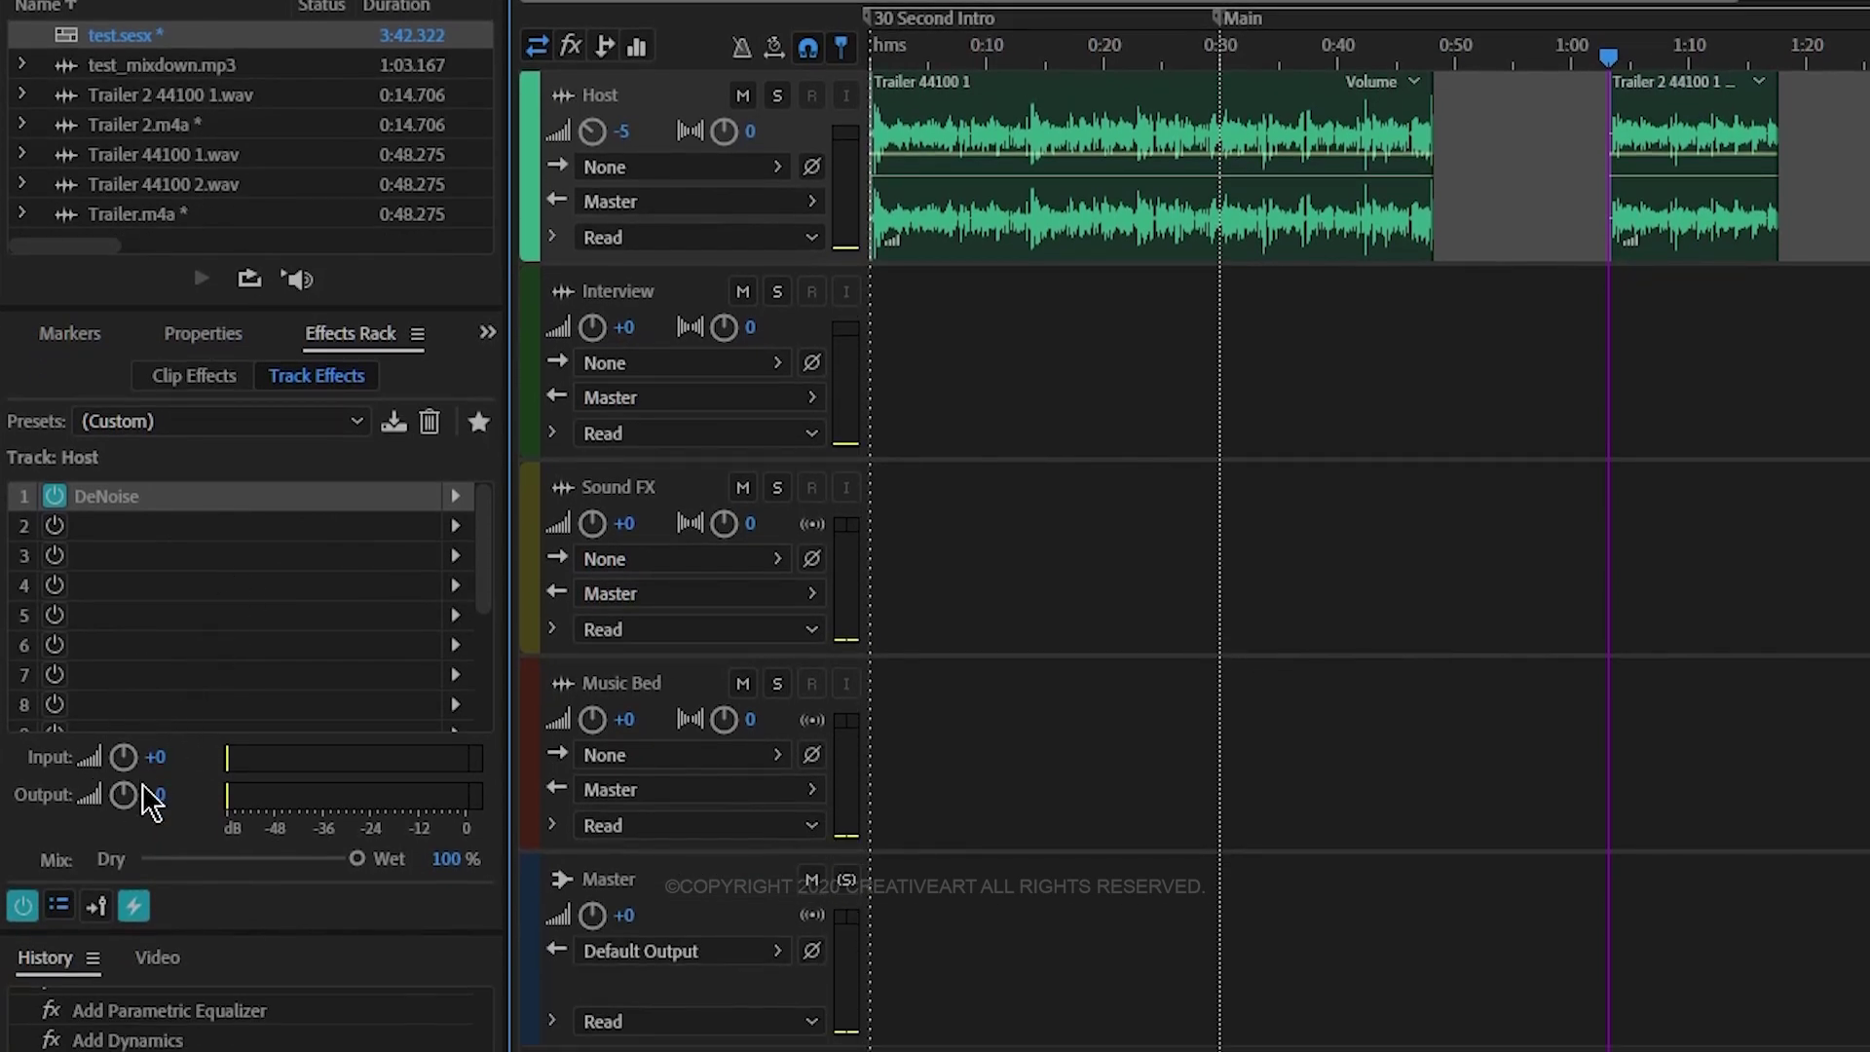
{"action": "left_click", "coordinate": [23, 906]}
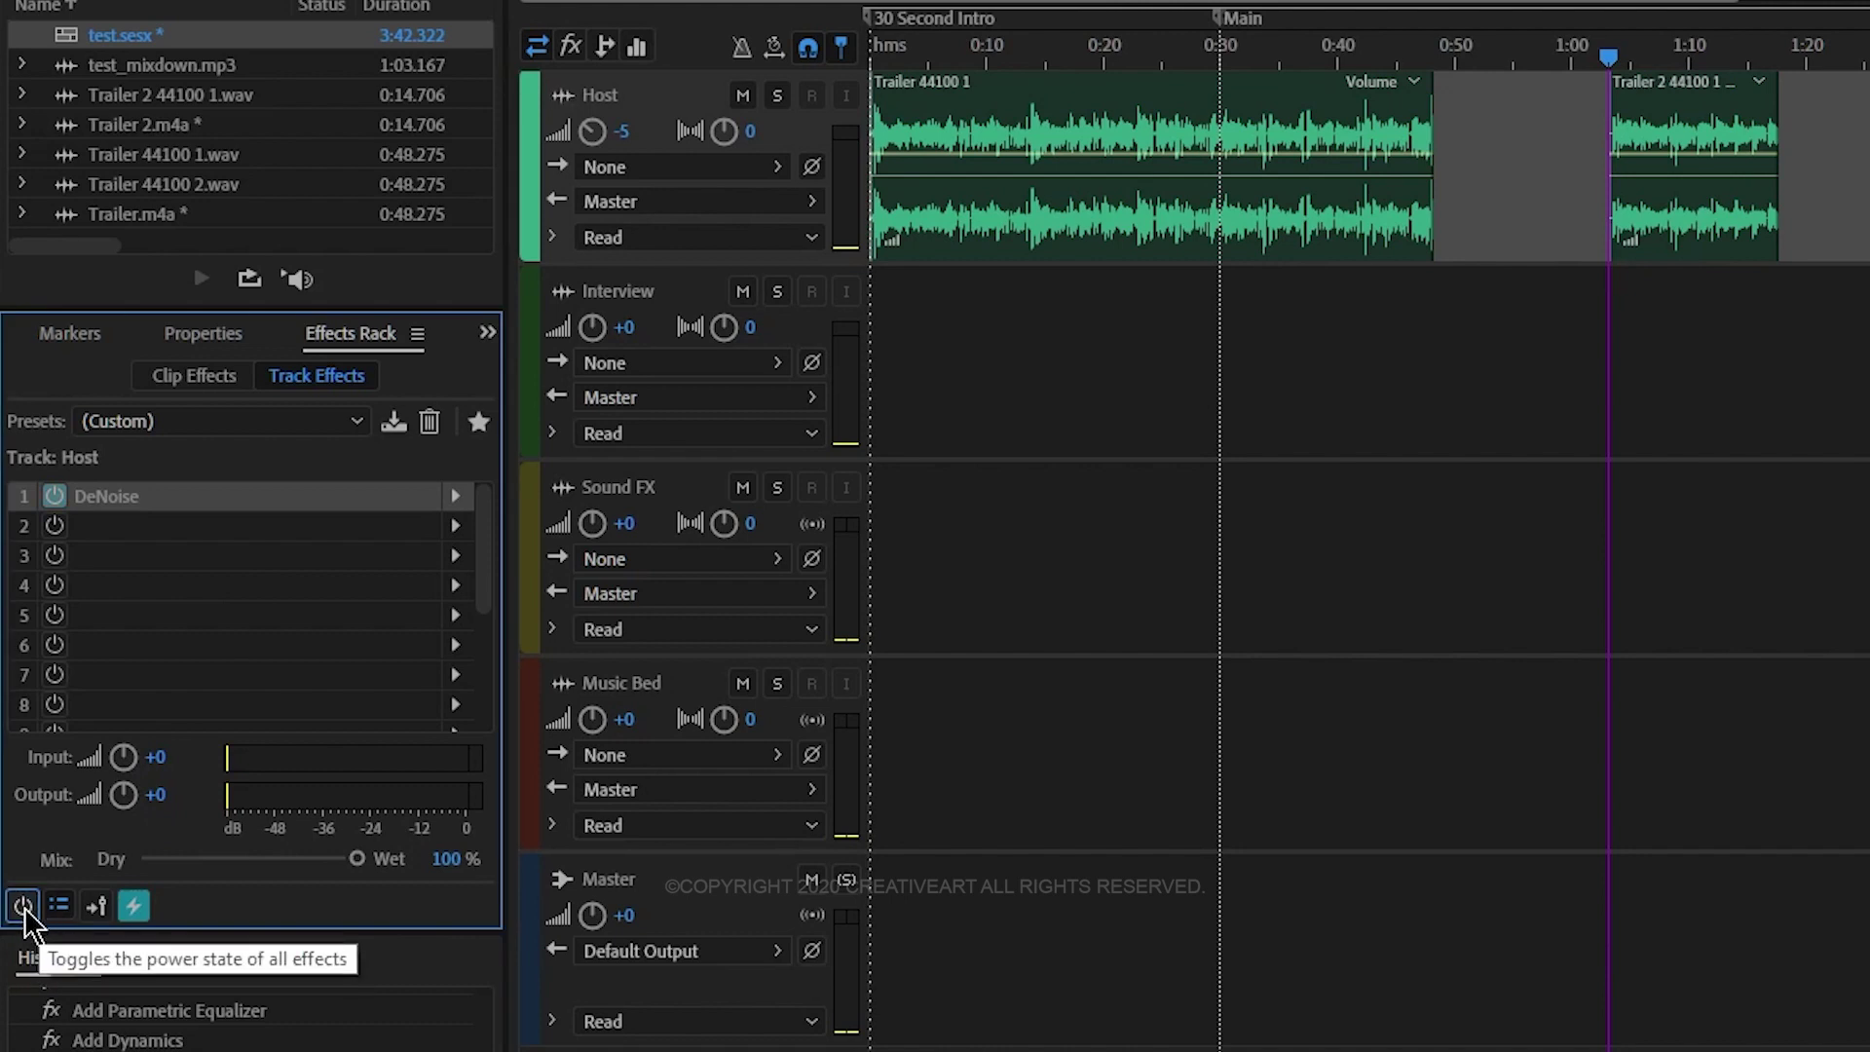
{"action": "left_click", "coordinate": [22, 906]}
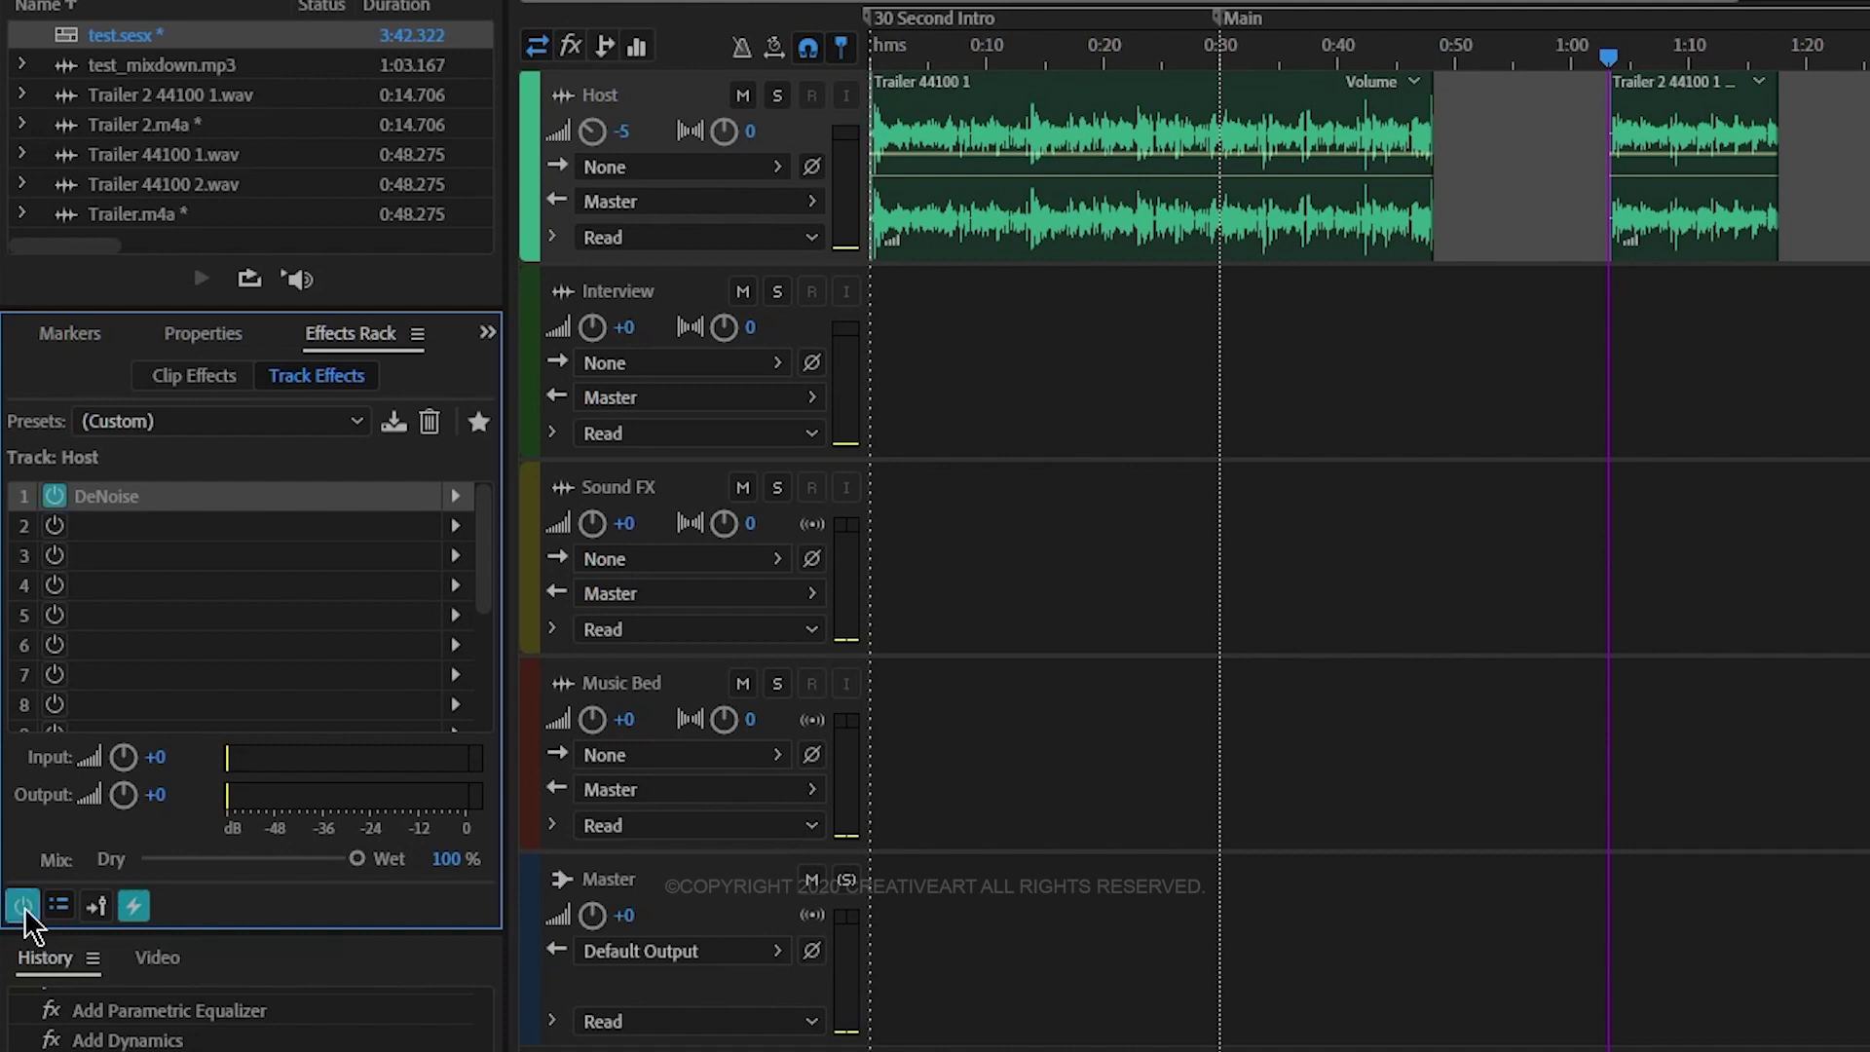
{"action": "left_click", "coordinate": [22, 905]}
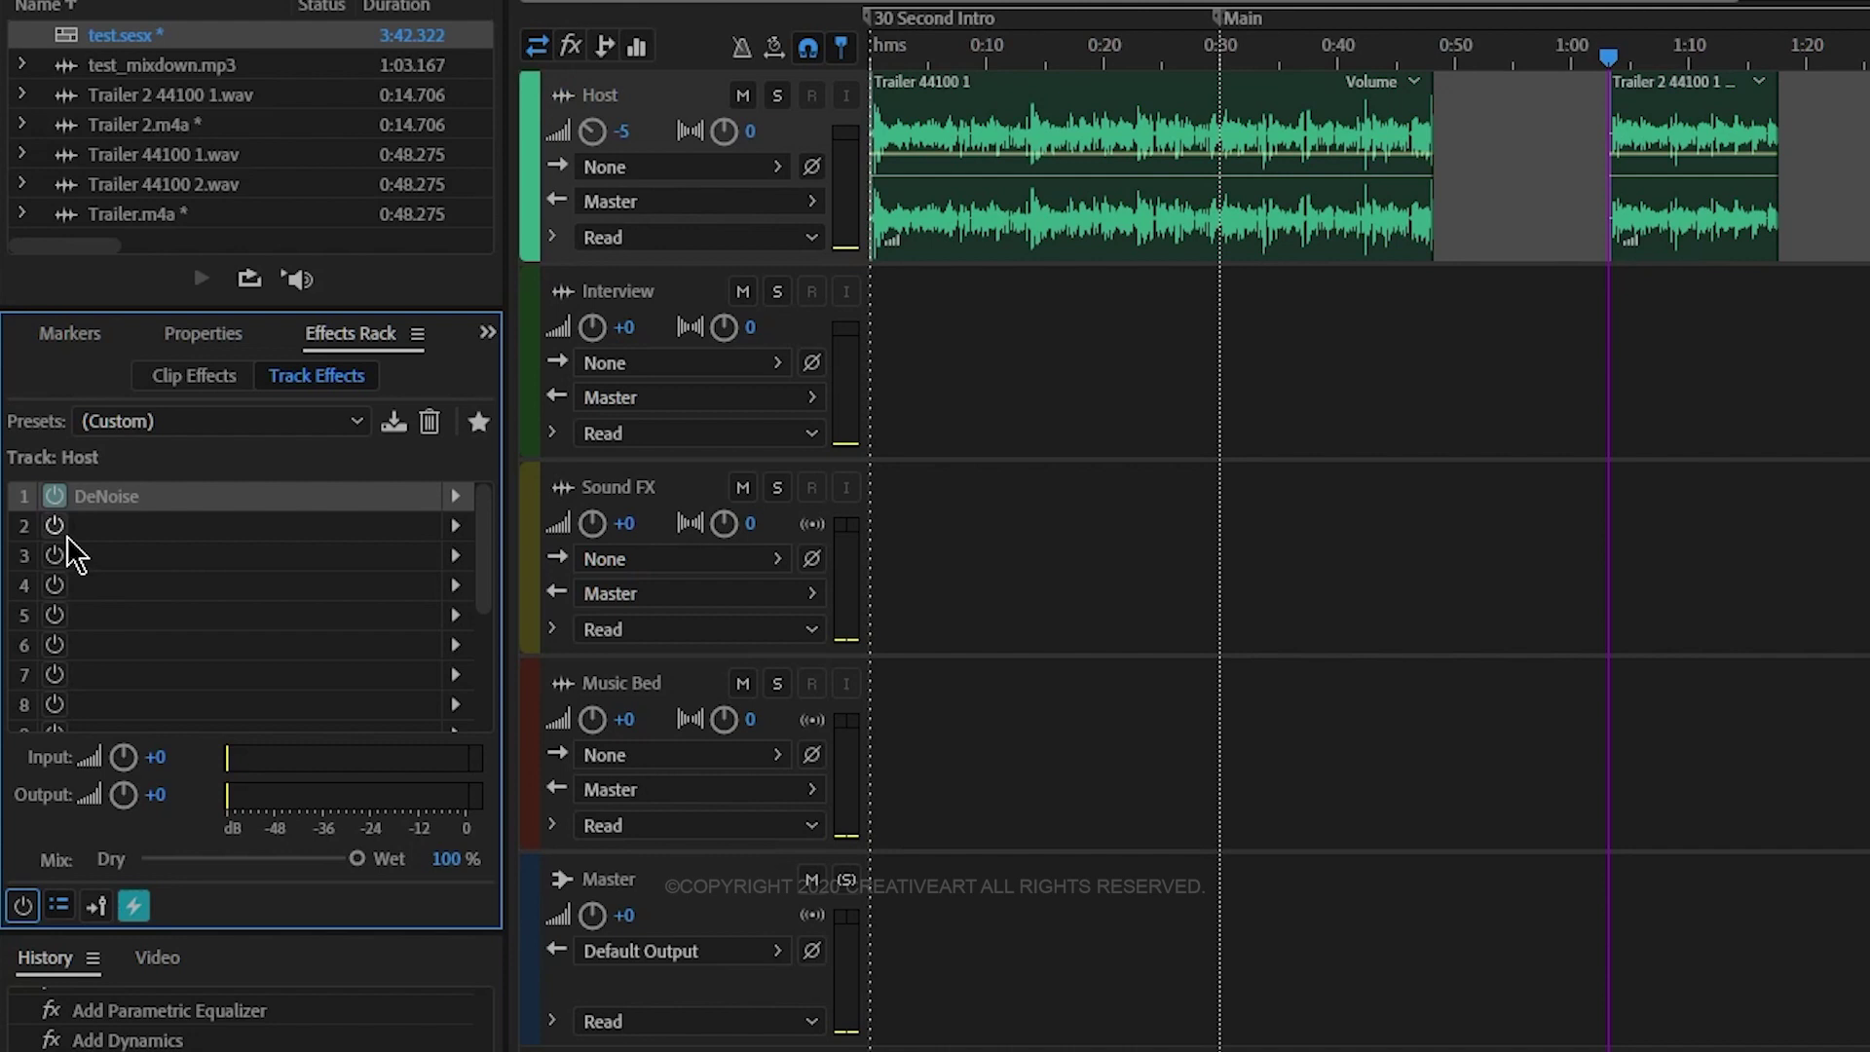
Switch DeNoise in slot 1 of the Host track's rack off and on, and power the whole rack back on
{"action": "left_click", "coordinate": [185, 530]}
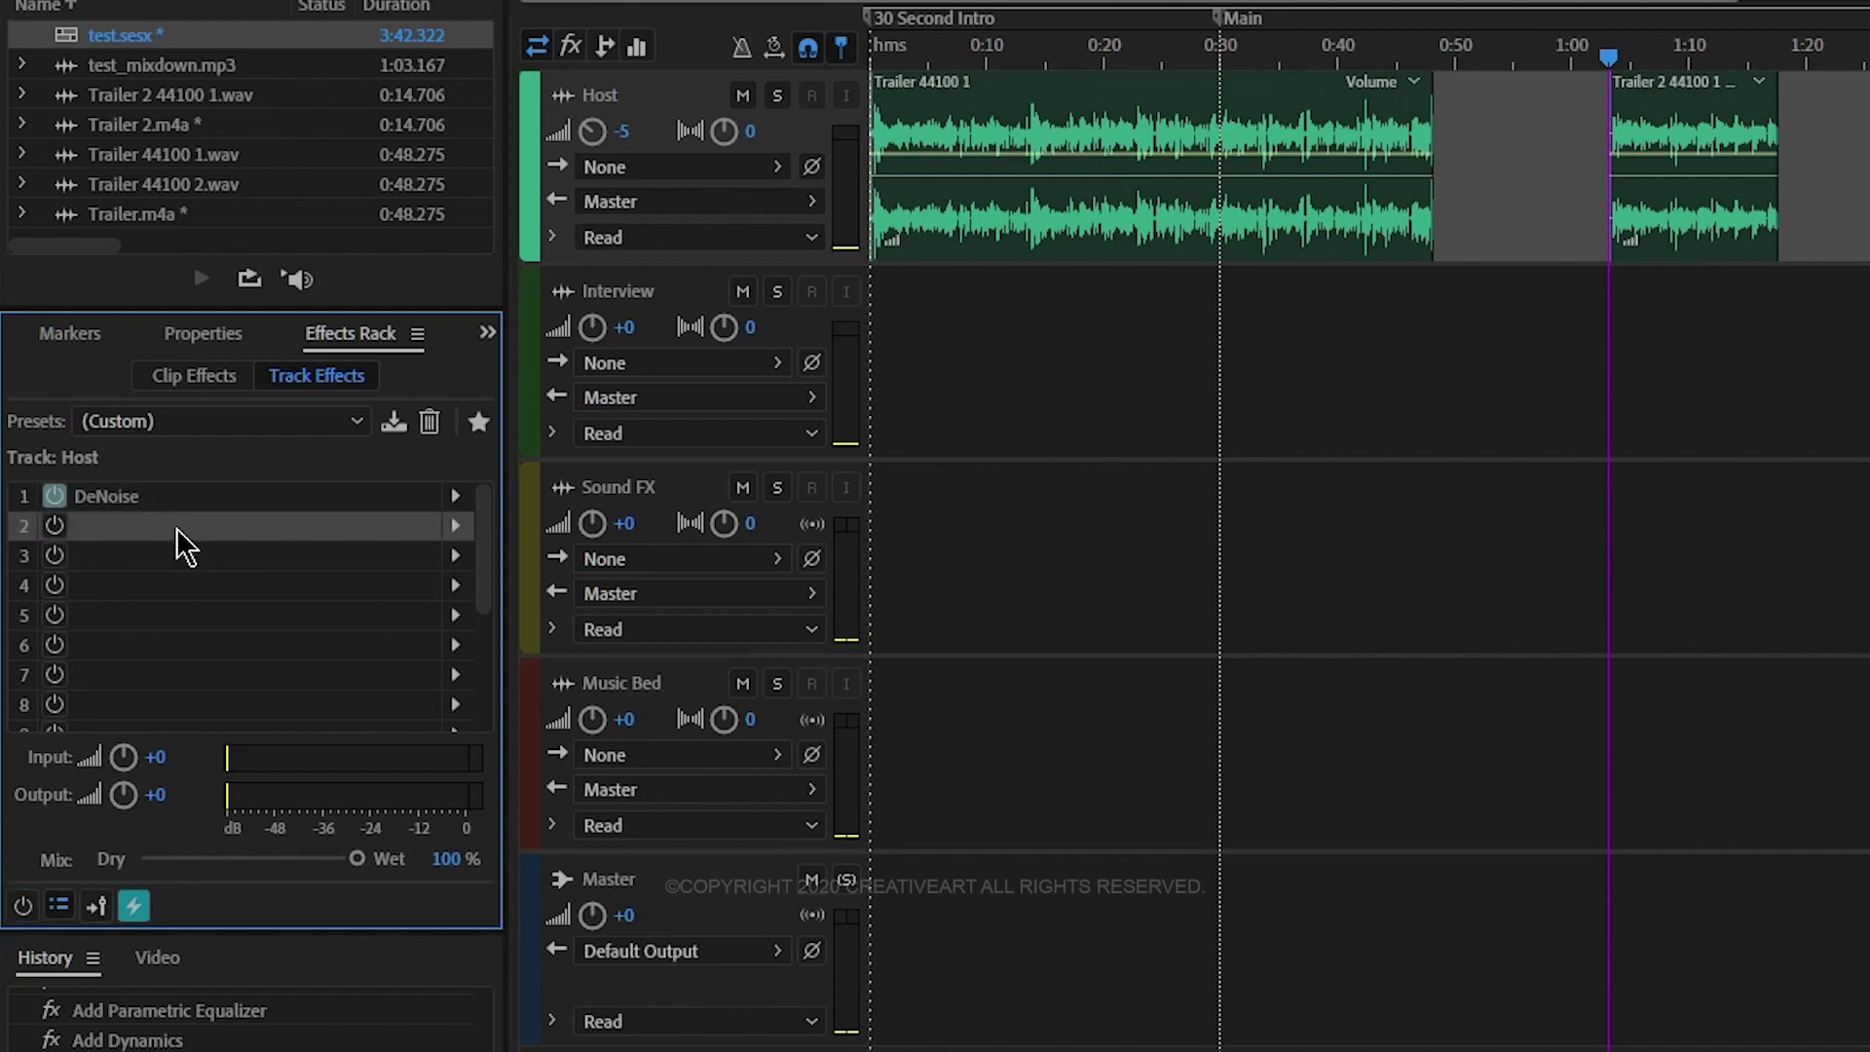
{"action": "left_click", "coordinate": [115, 504]}
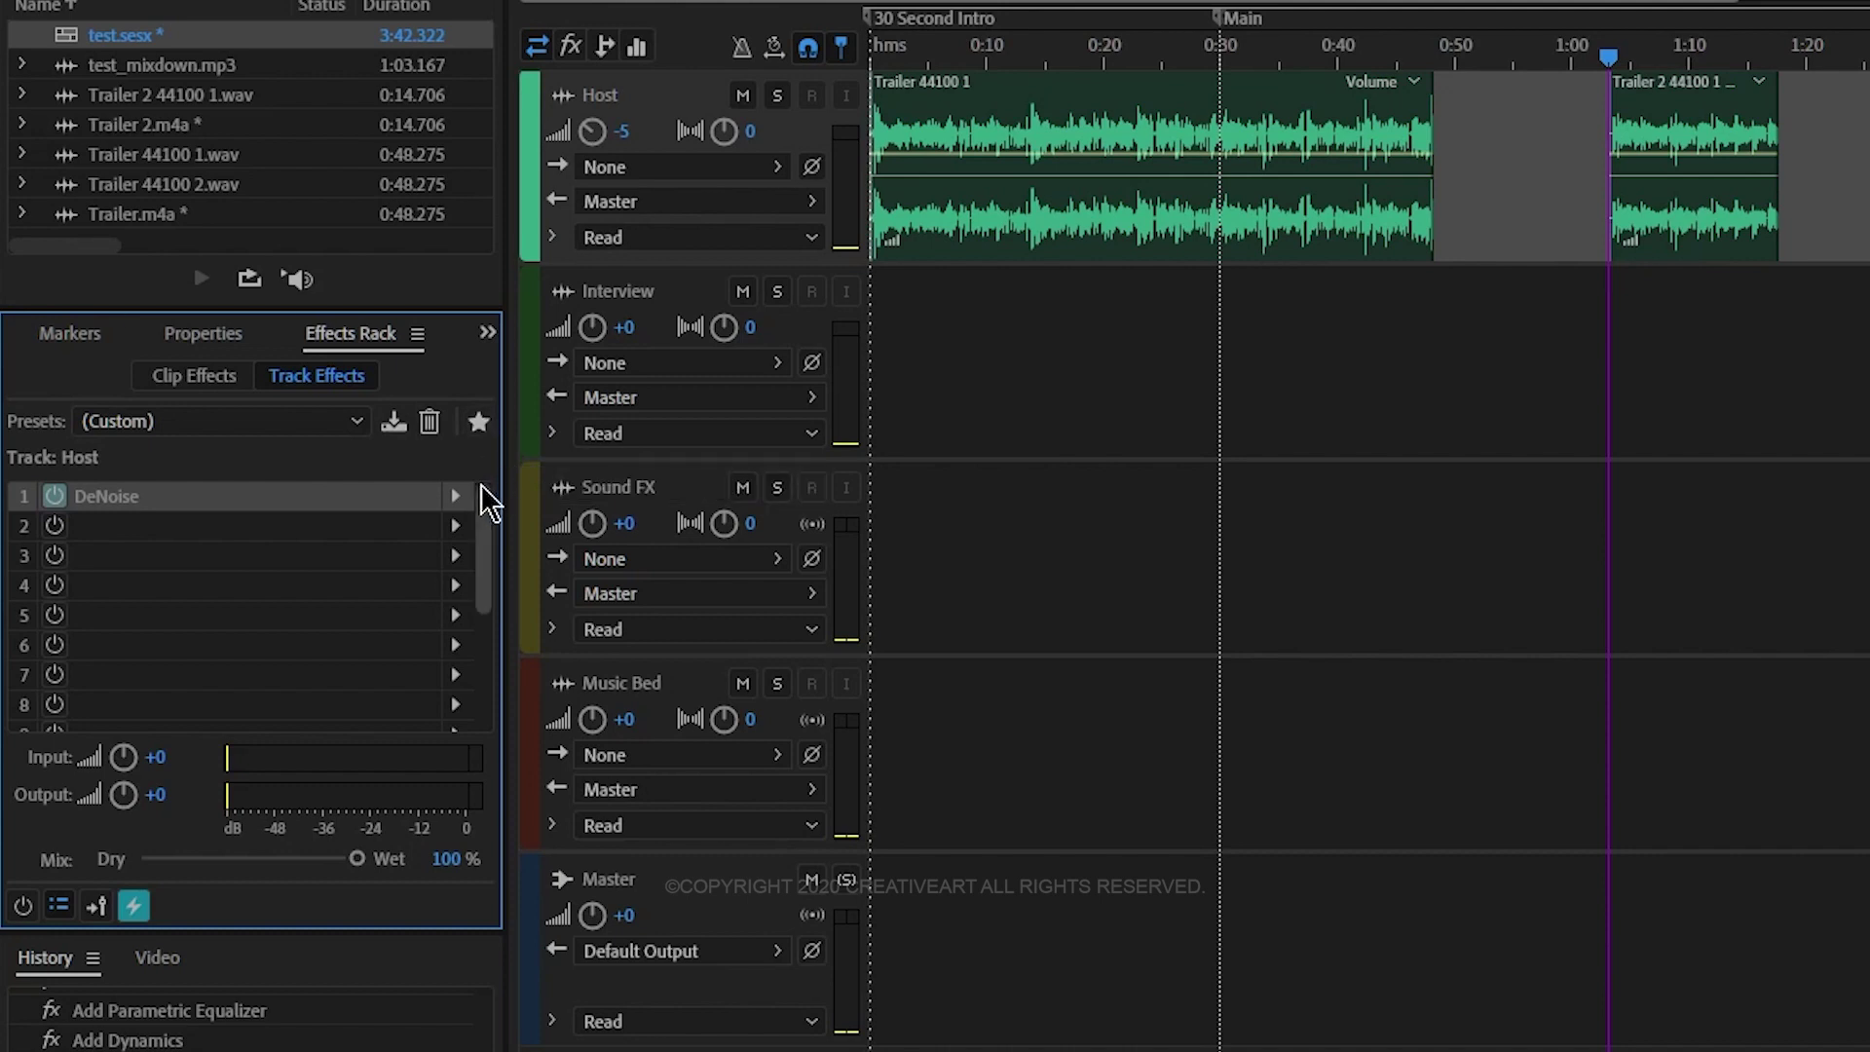
{"action": "left_click", "coordinate": [51, 498]}
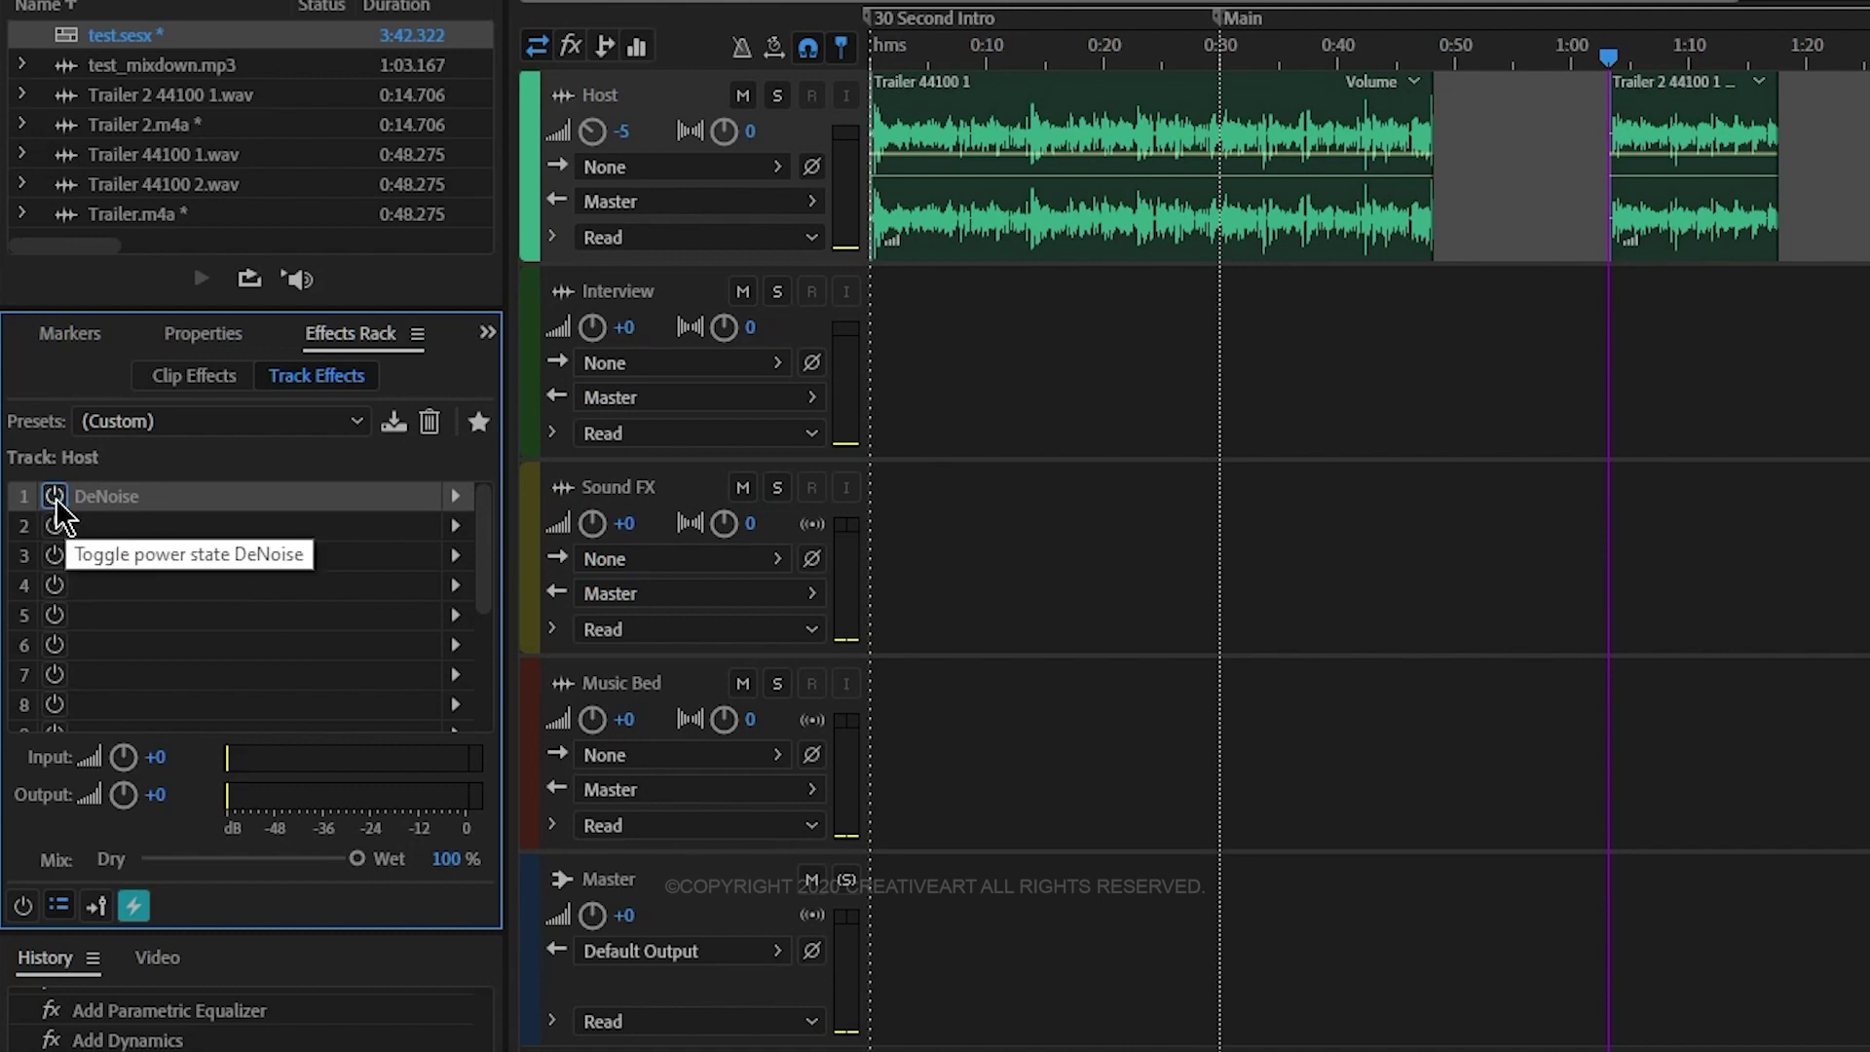
{"action": "left_click", "coordinate": [54, 497]}
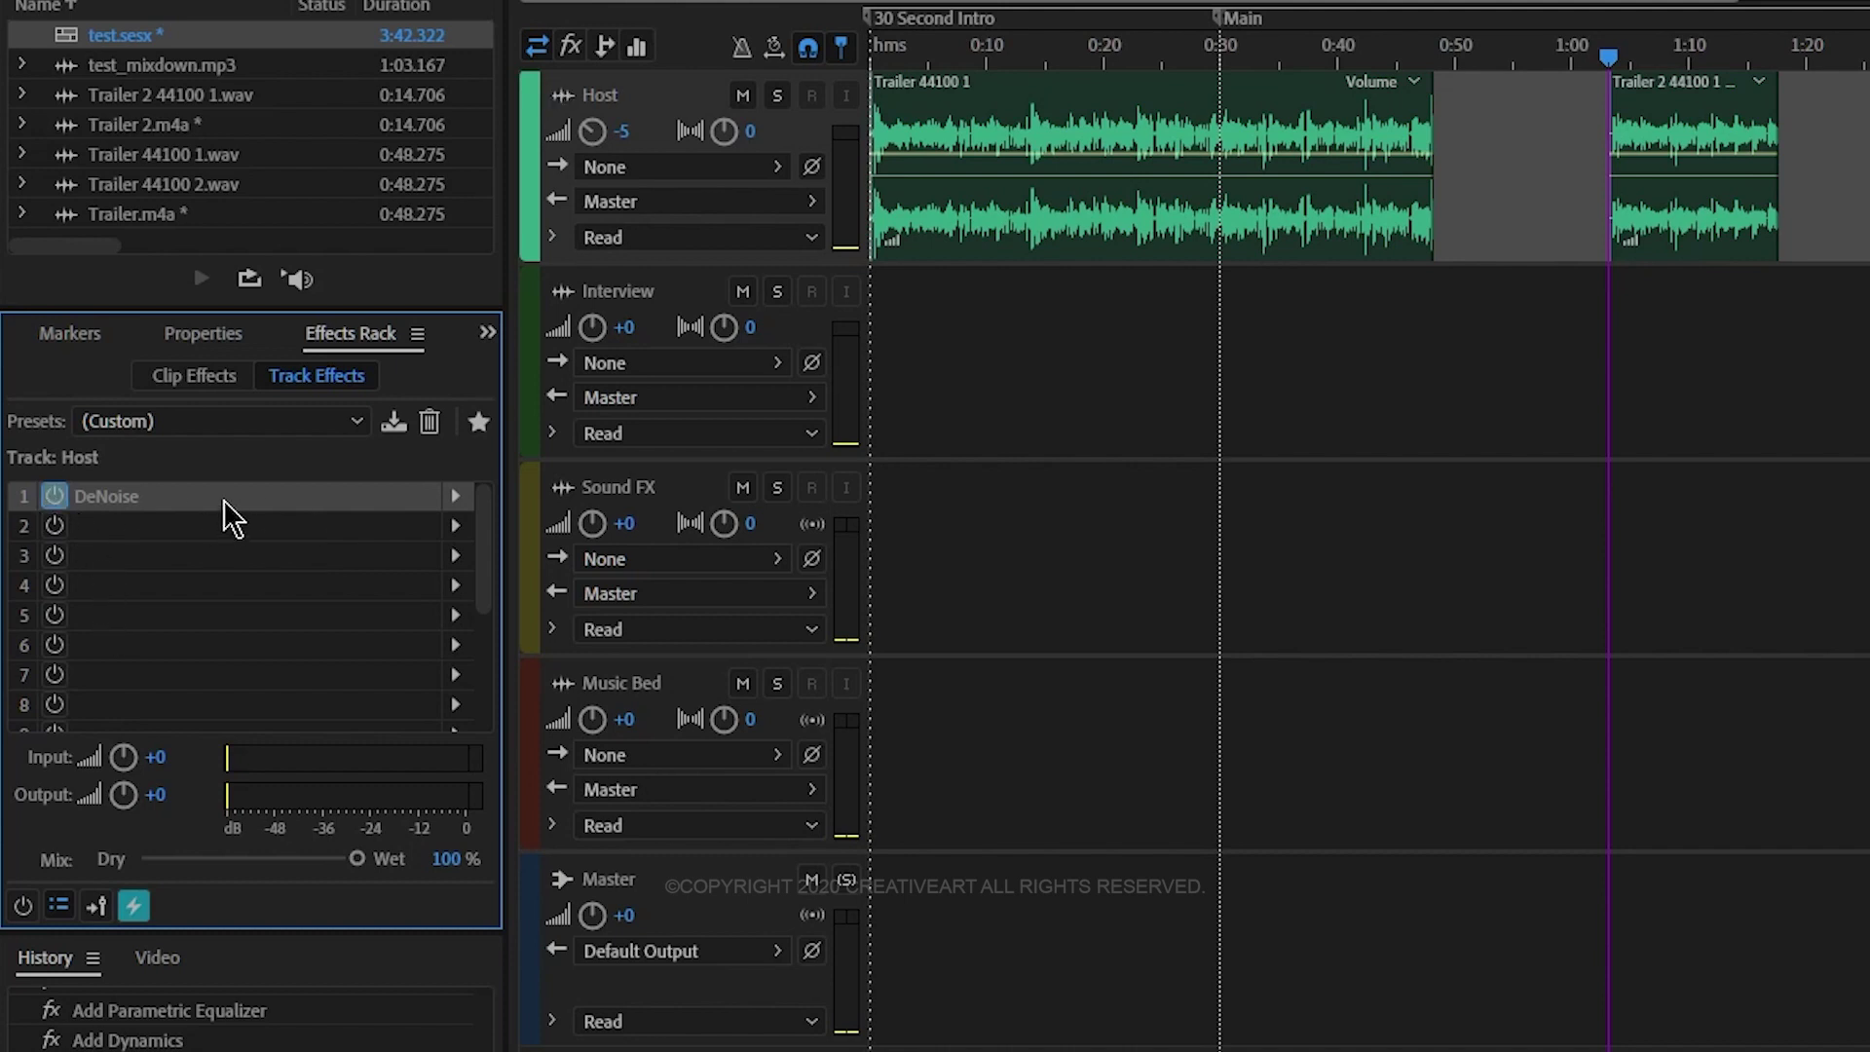
{"action": "left_click", "coordinate": [25, 905]}
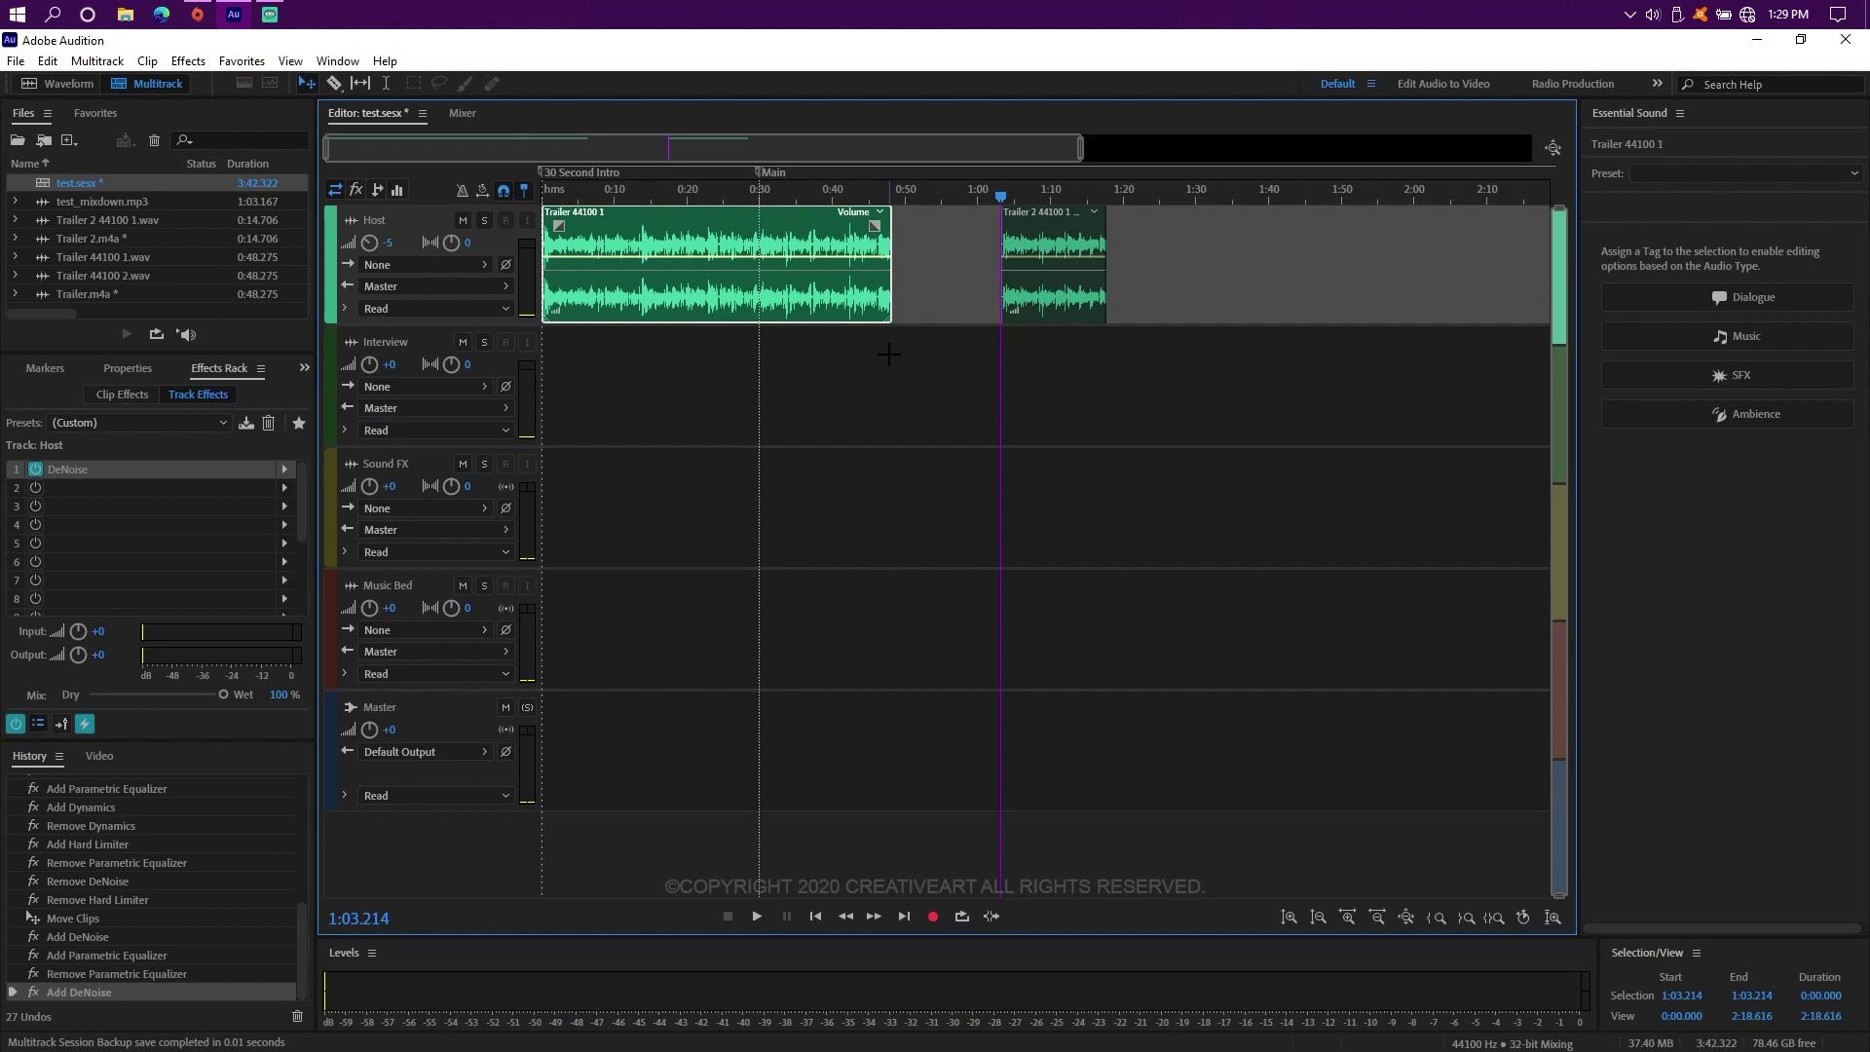
Bring the Essential Sound options for the selected Trailer 44100 1 clip into focus
{"action": "left_click", "coordinate": [1668, 511]}
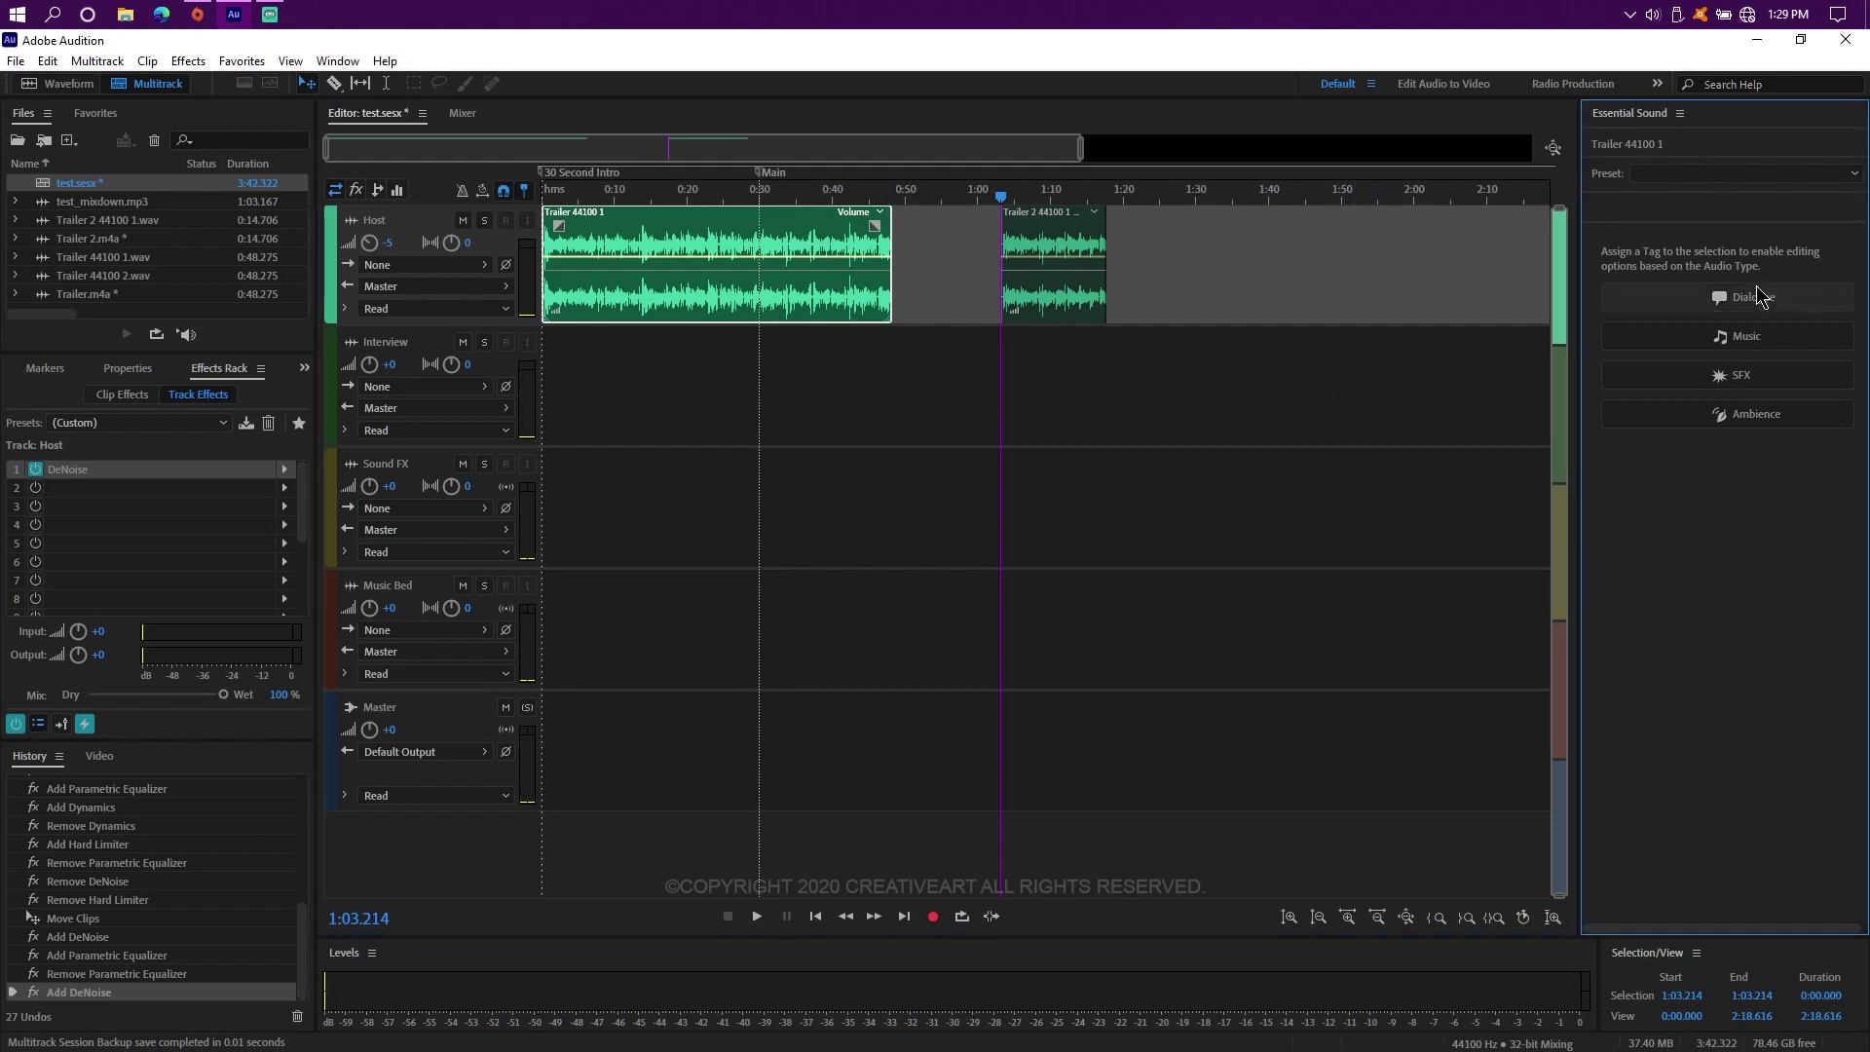